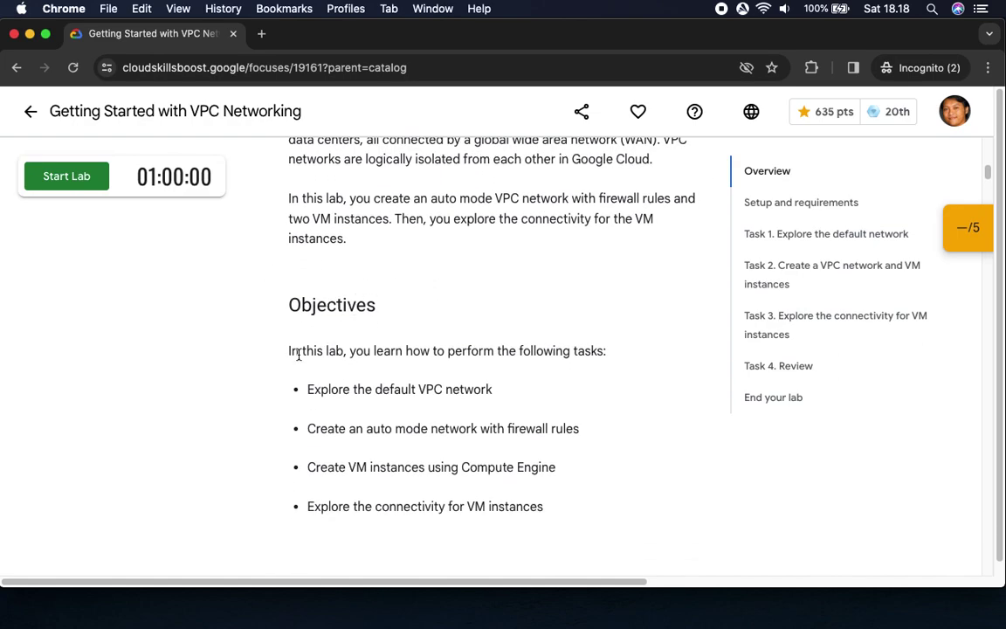
# Review the lab's objectives, setup requirements and checkpoints down to the start of Task 1.
pyautogui.scroll(-3, 292, 349)
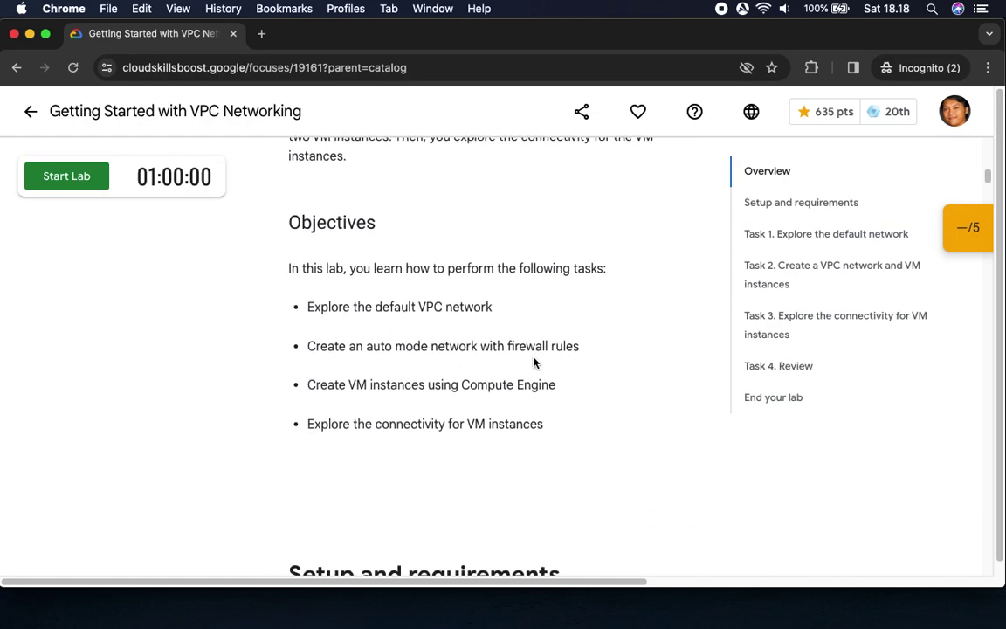
pyautogui.scroll(-10, 570, 459)
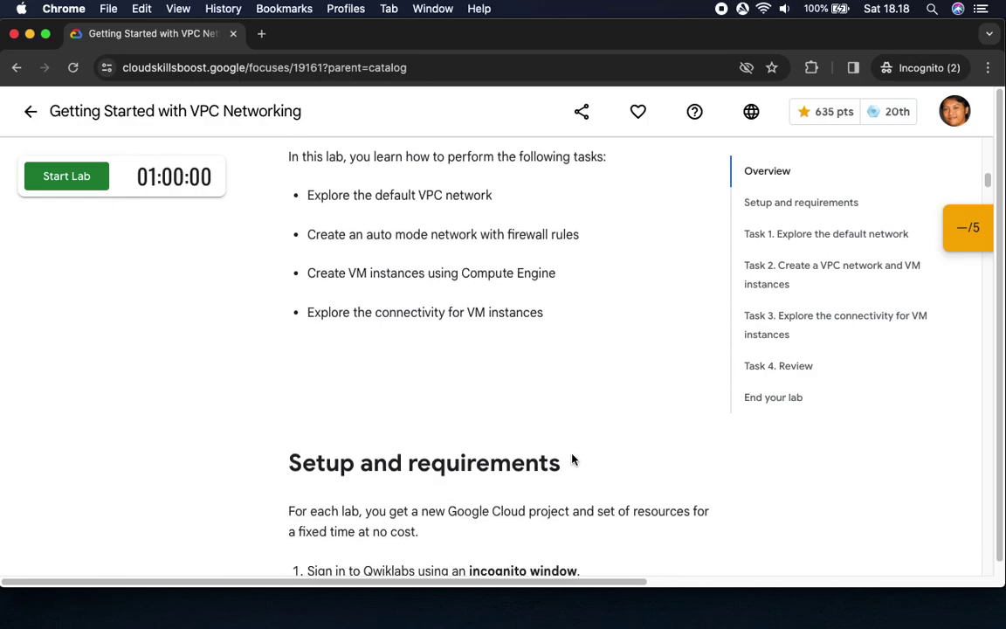
pyautogui.scroll(-4, 573, 454)
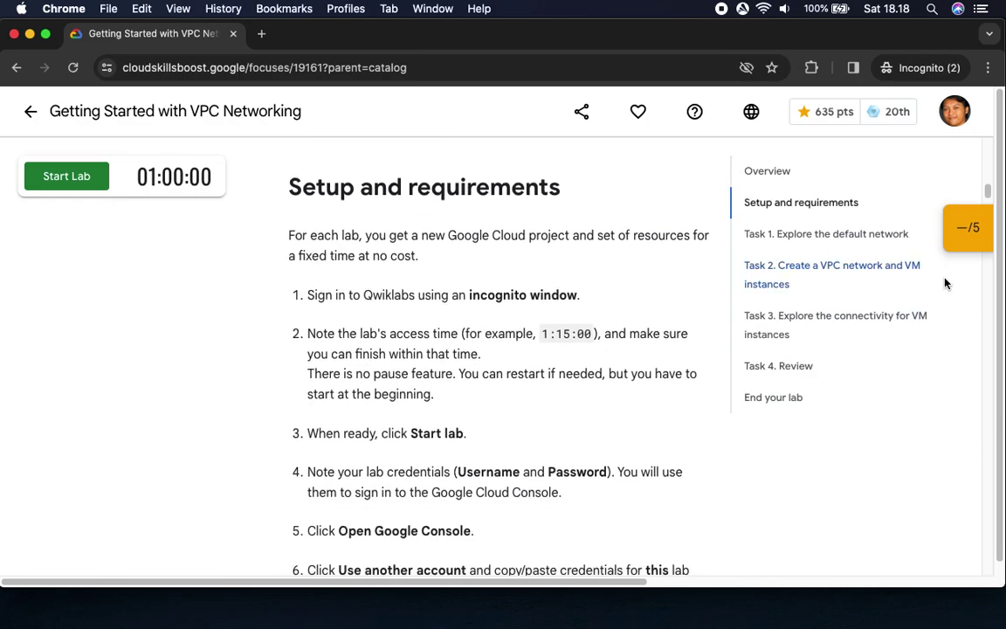
pyautogui.click(969, 241)
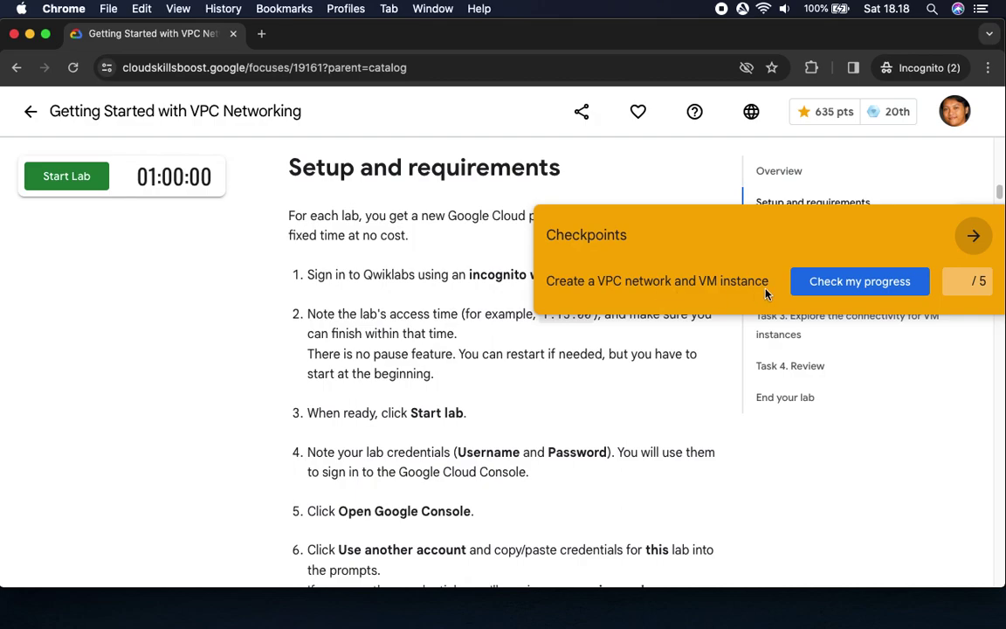
pyautogui.click(972, 236)
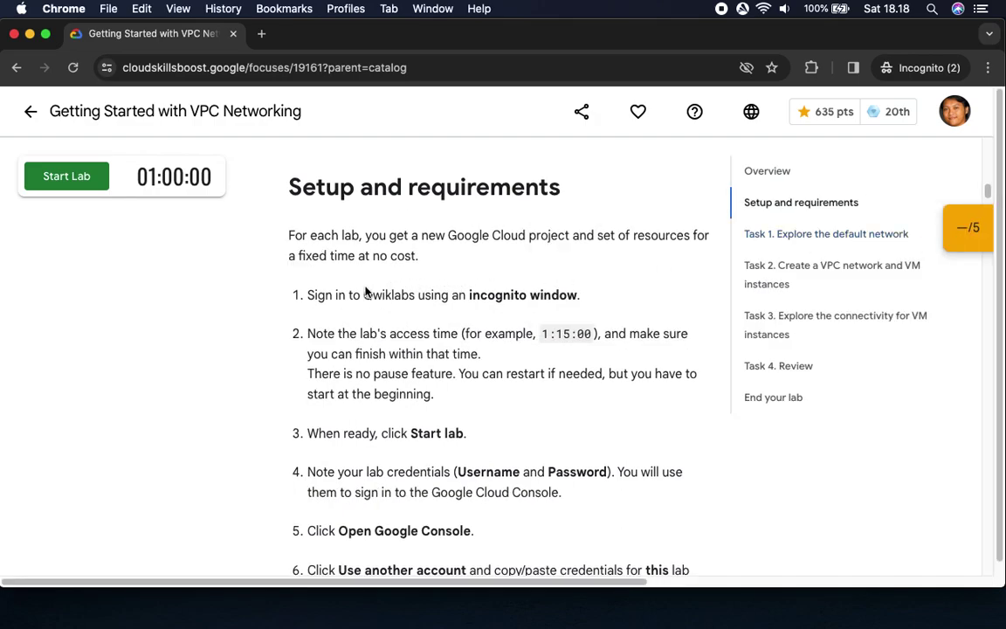
pyautogui.scroll(-10, 524, 302)
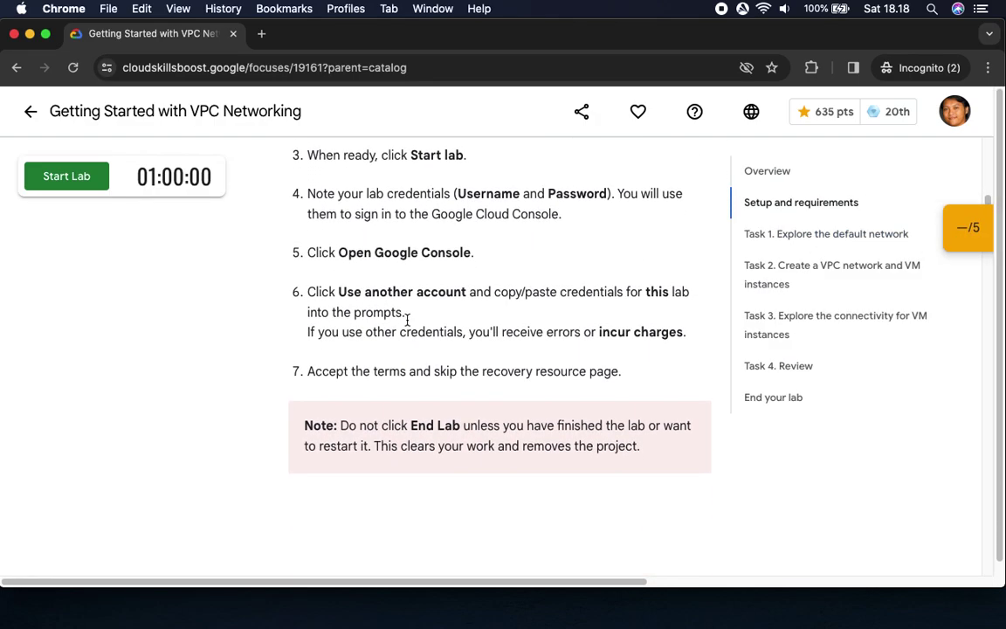
pyautogui.scroll(-15, 354, 353)
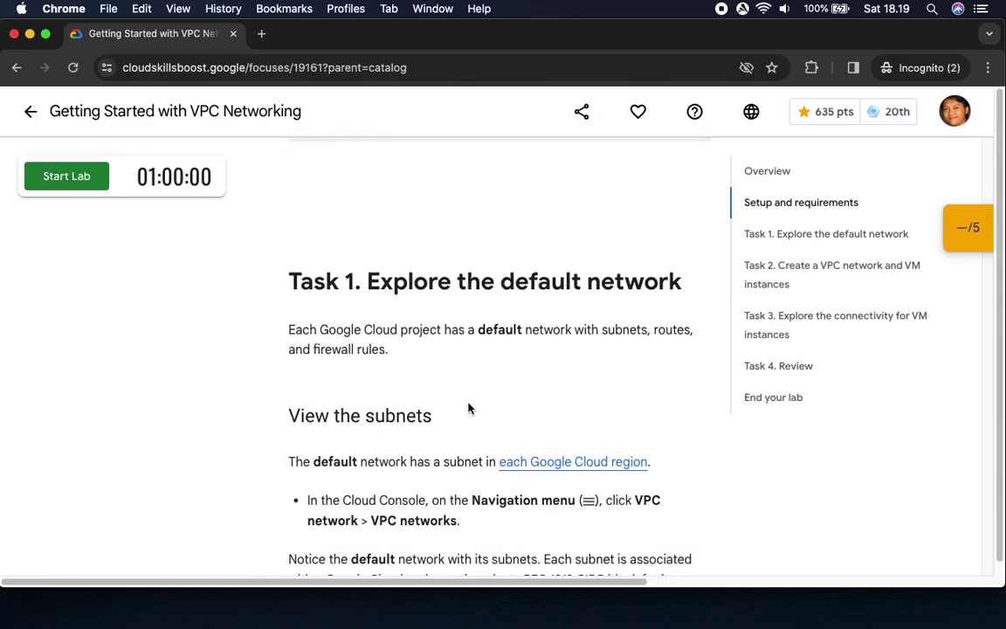
# Start the lab, complete the reCAPTCHA check and launch it with 5 credits.
pyautogui.click(81, 177)
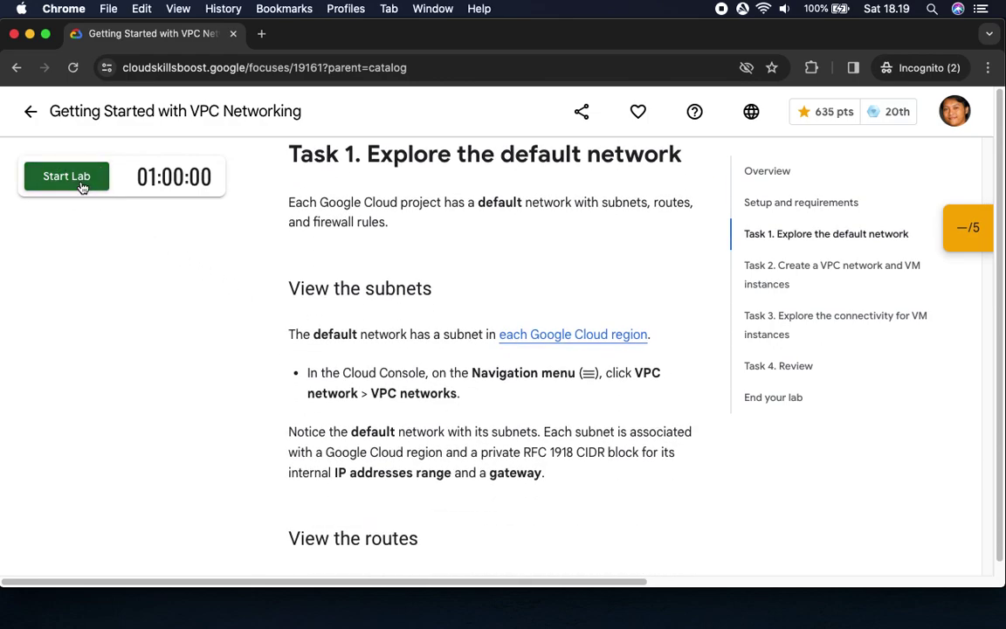
pyautogui.click(79, 221)
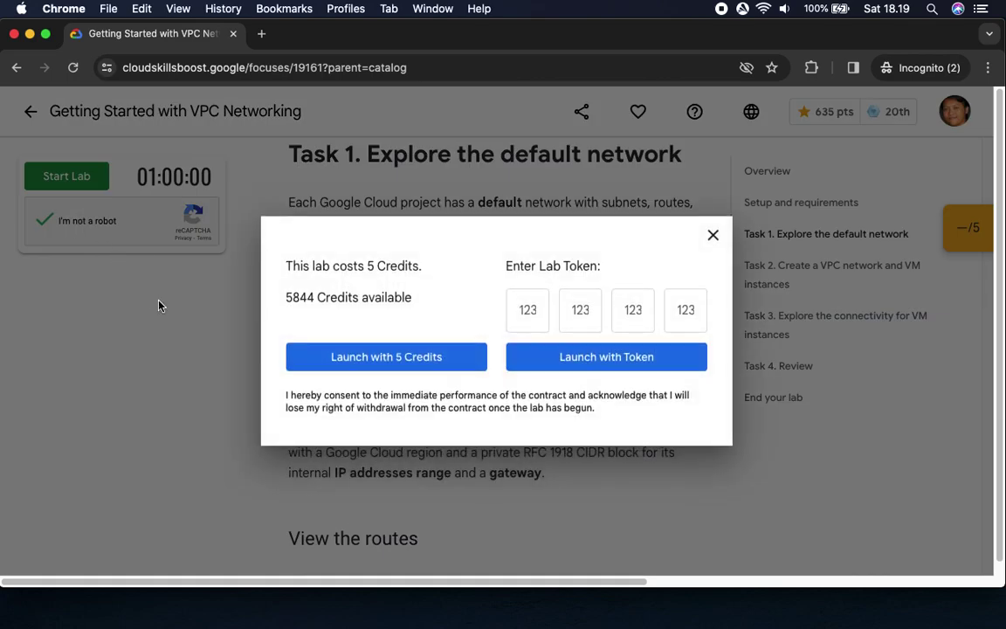
pyautogui.click(340, 354)
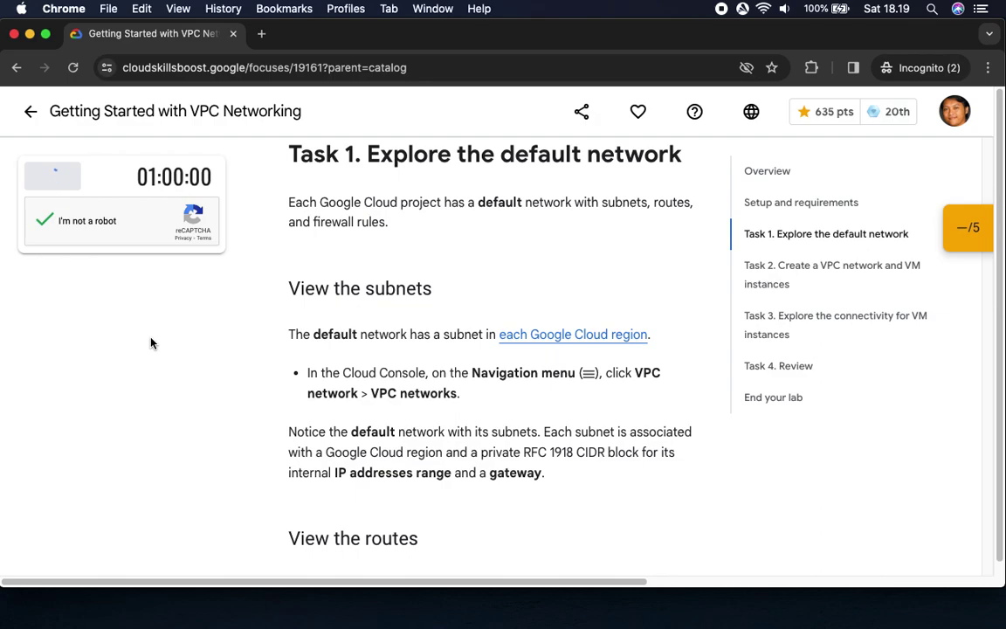
# Copy the lab username, open the Google console and submit the username as a different account on the sign-in page.
pyautogui.click(201, 409)
pyautogui.click(201, 347)
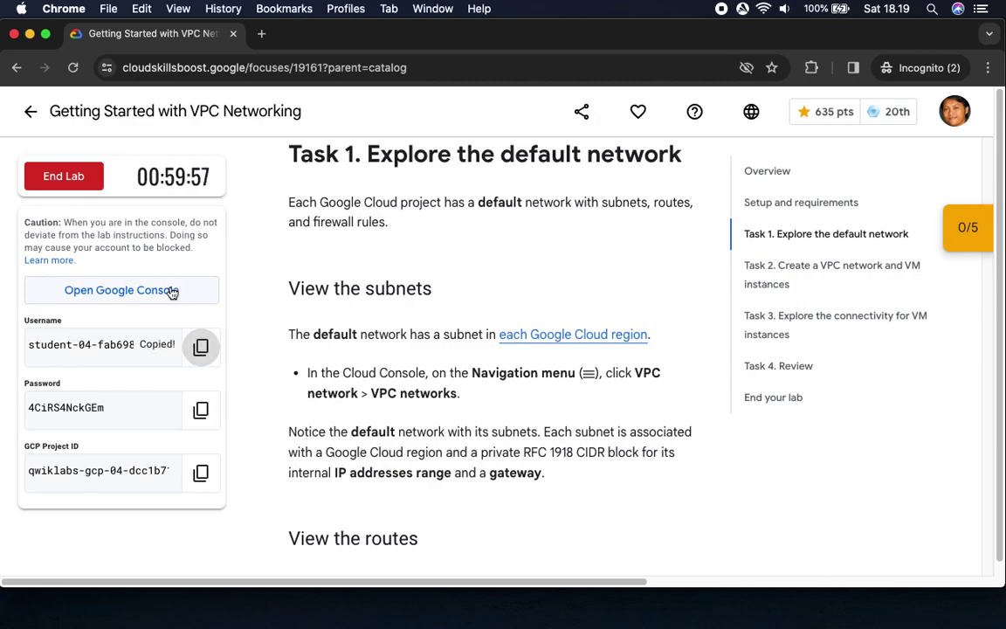
pyautogui.click(171, 290)
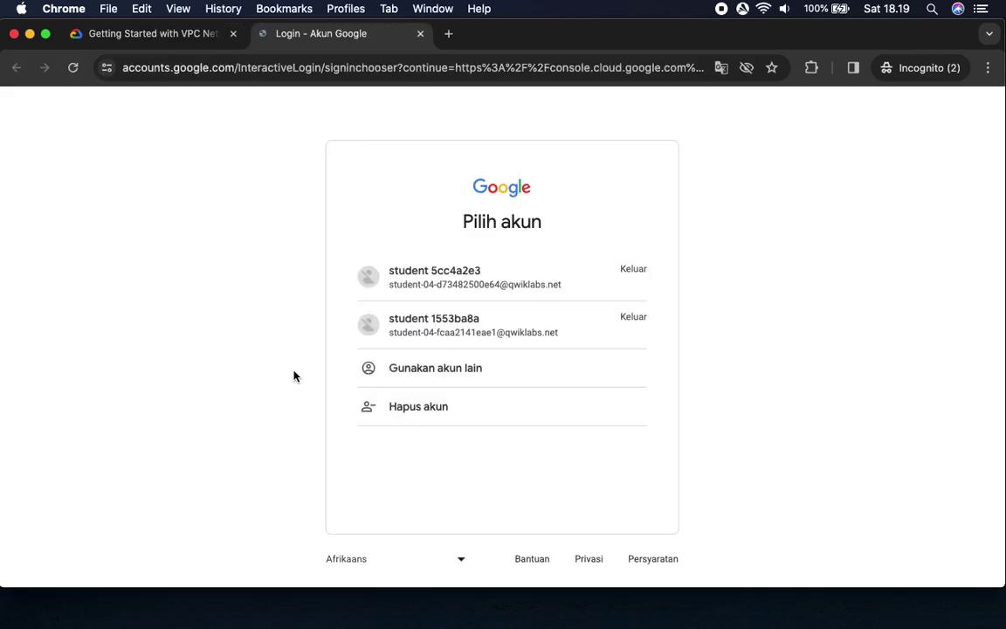
pyautogui.click(440, 371)
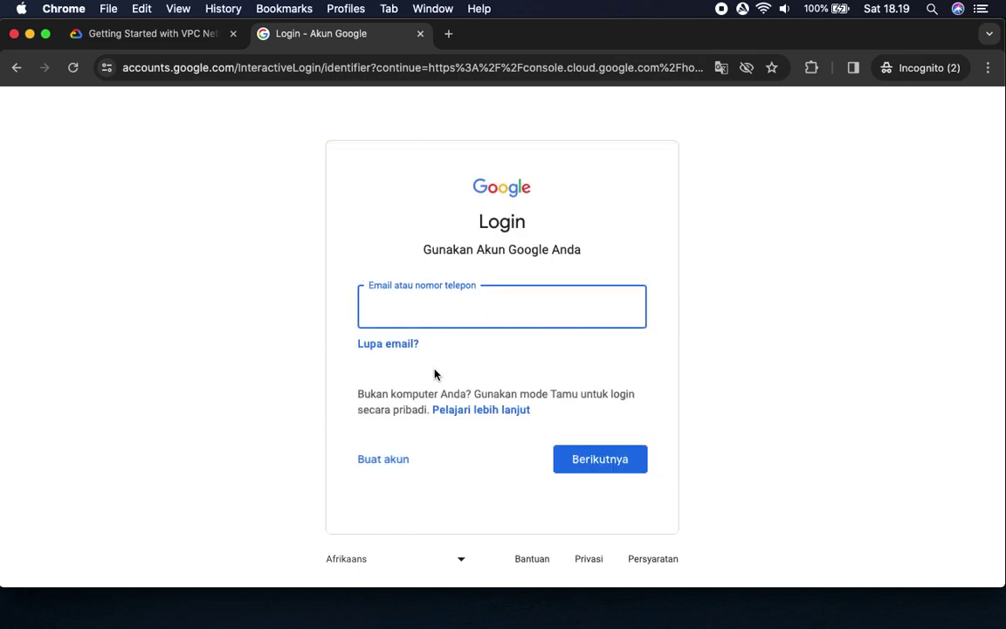
pyautogui.press('super+v')
pyautogui.click(599, 458)
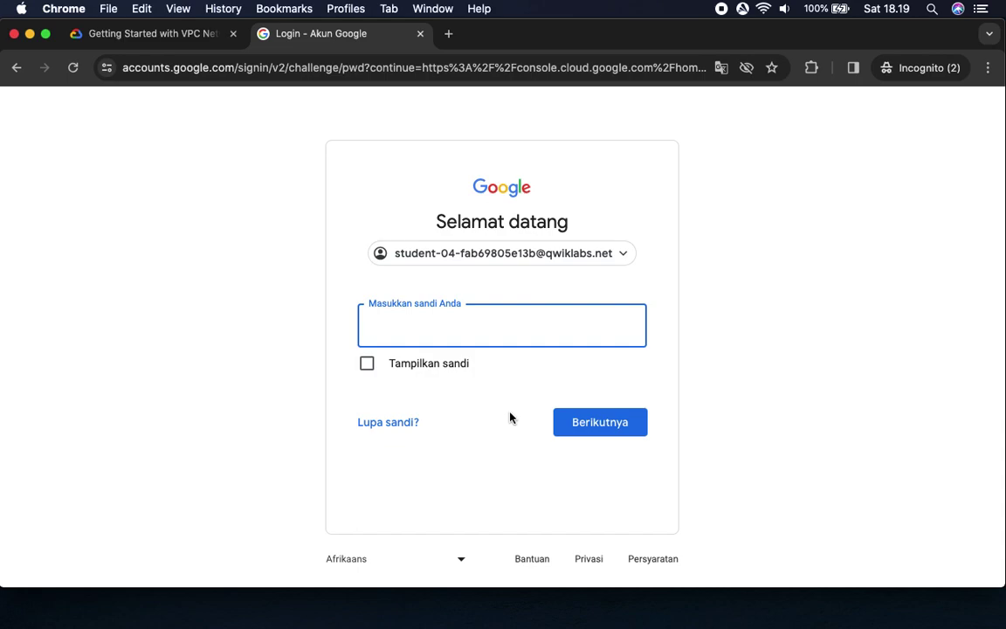
# Copy the account password from the lab page and submit it in the Google sign-in password field.
pyautogui.click(135, 35)
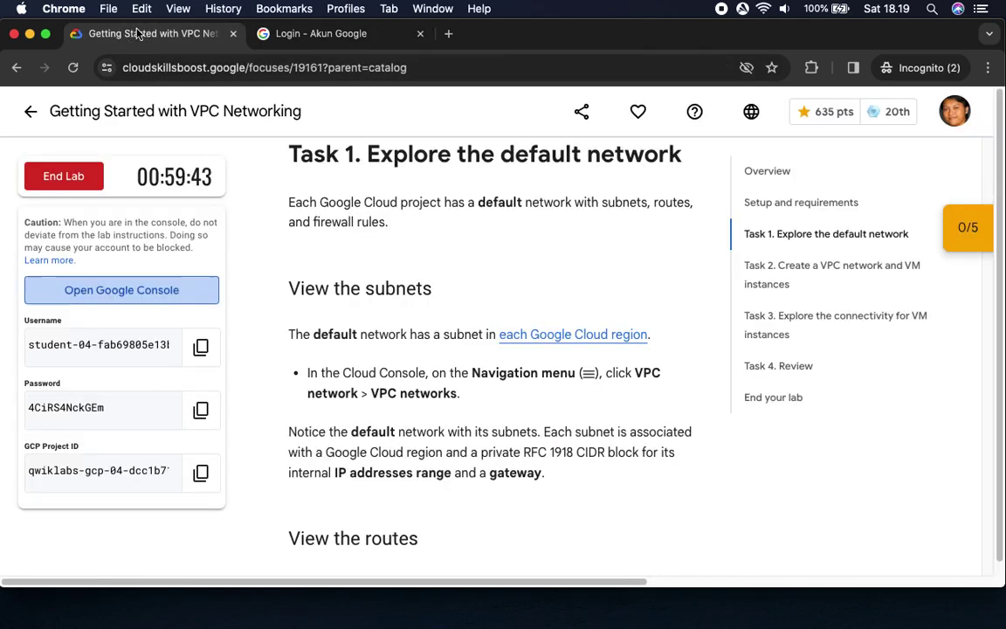
pyautogui.click(201, 409)
pyautogui.click(315, 35)
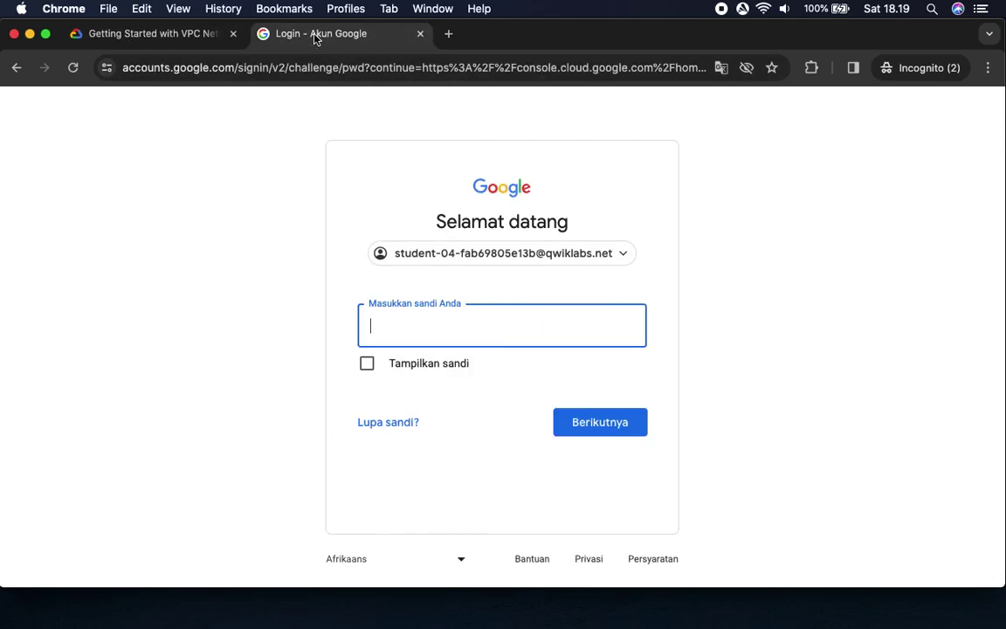
pyautogui.press('super+v')
pyautogui.click(603, 422)
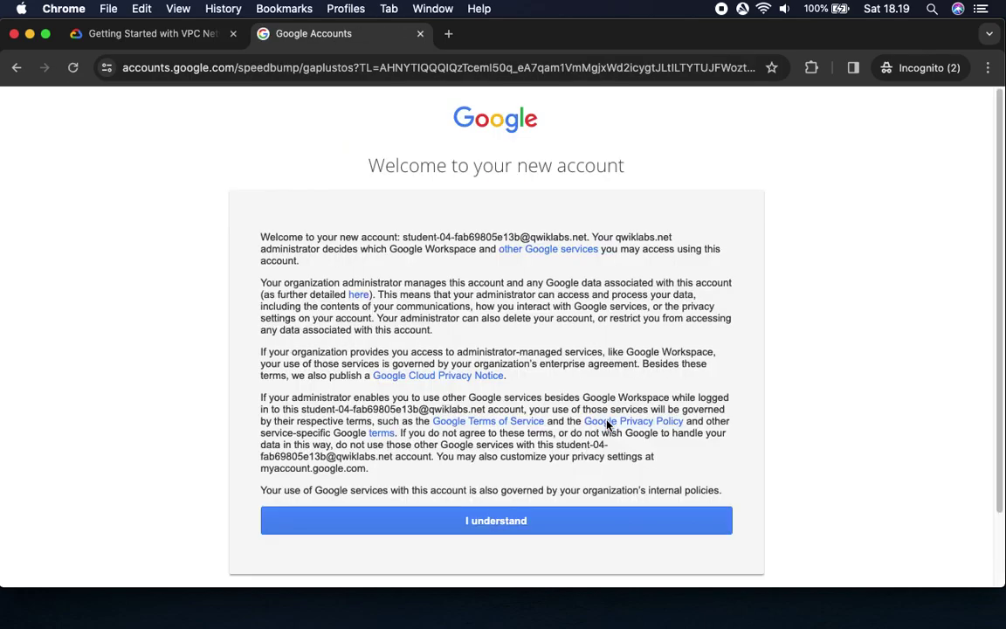
# Acknowledge the new account notice and agree to the Google Cloud Platform Terms of Service without opting into email updates.
pyautogui.click(485, 523)
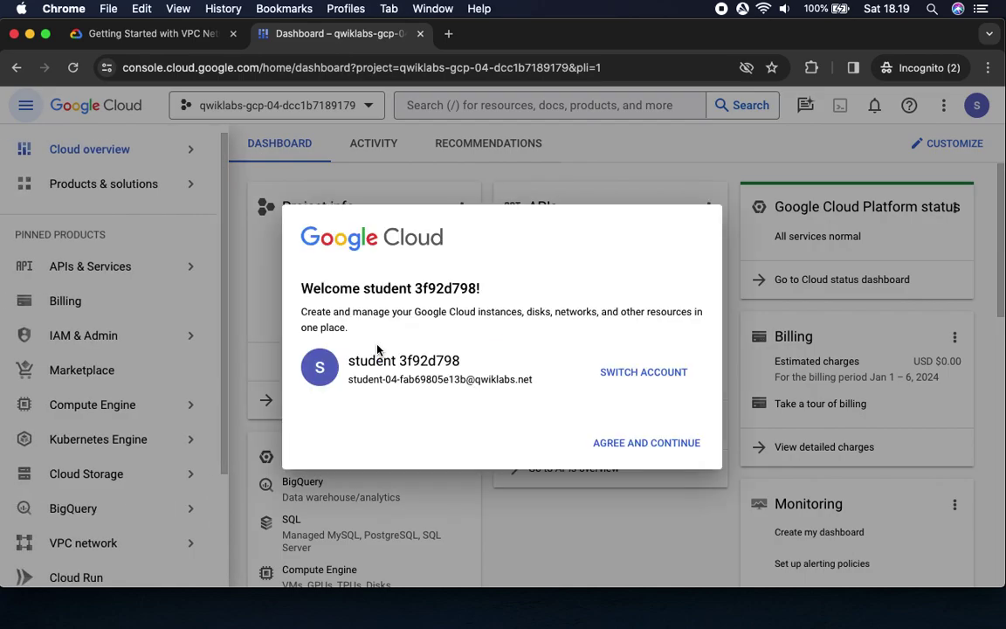
pyautogui.click(310, 404)
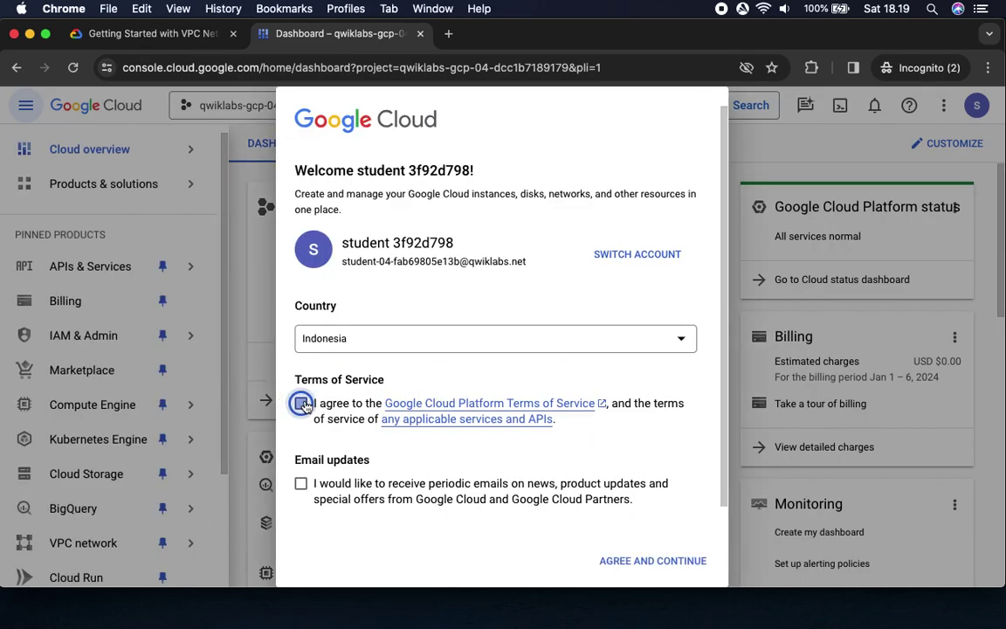
pyautogui.click(638, 561)
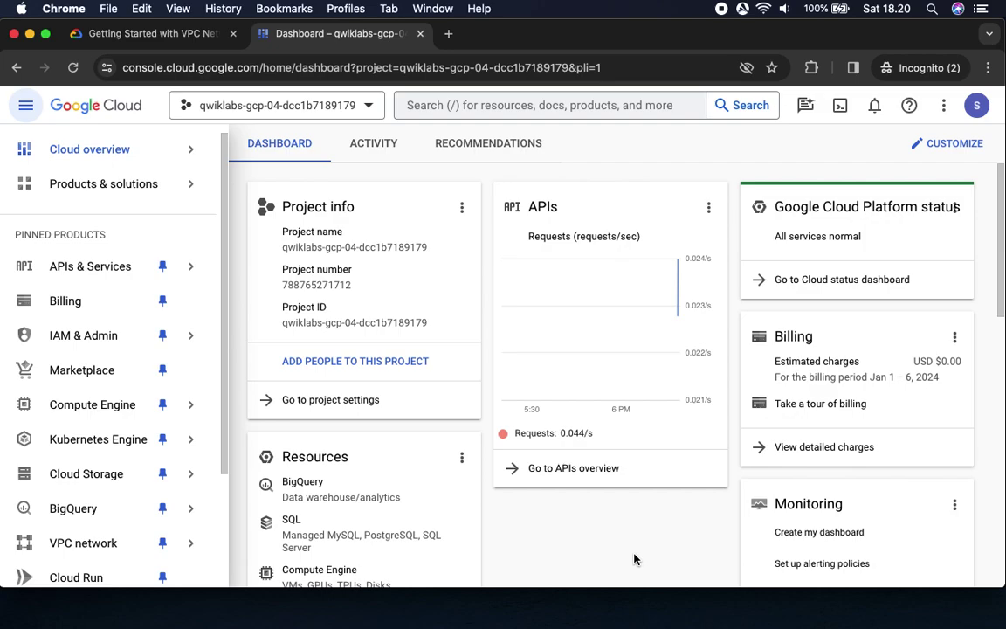
# Check the lab's subnet instructions, open the project's VPC networks list and dismiss the real-time analytics card.
pyautogui.click(214, 33)
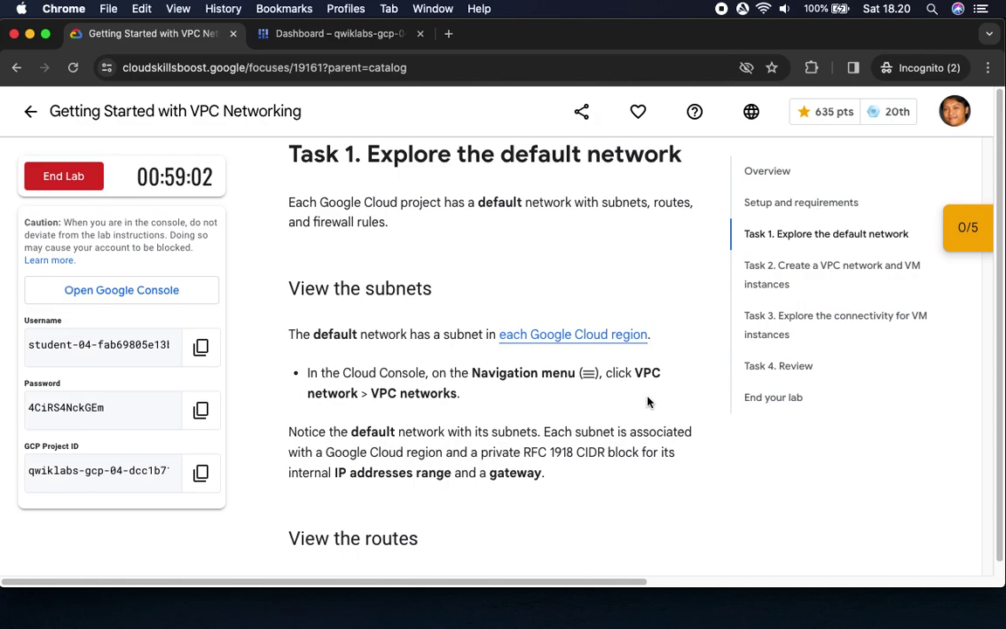
pyautogui.click(332, 33)
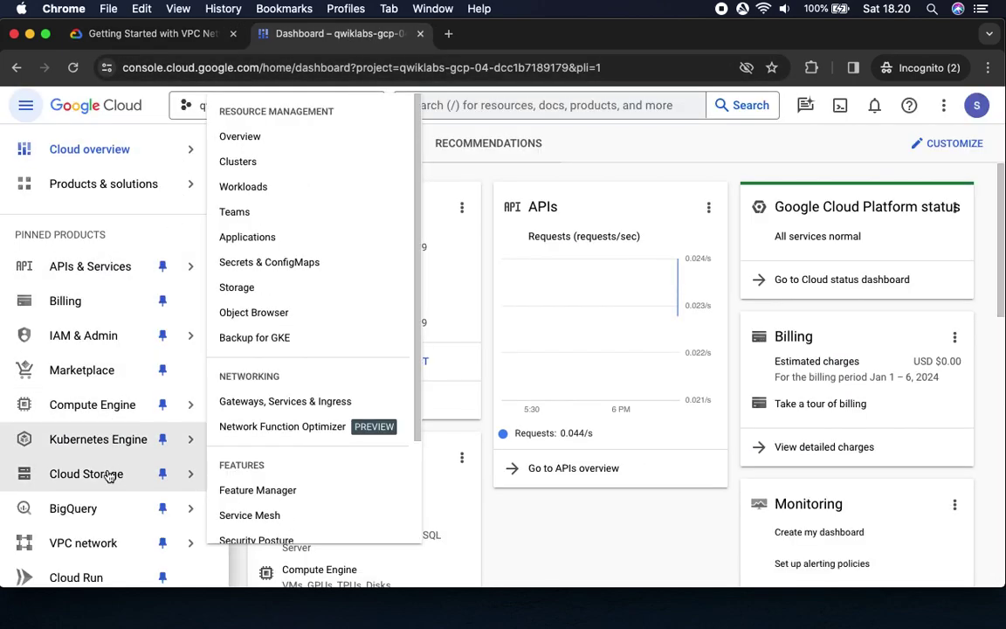
pyautogui.moveTo(117, 474)
pyautogui.moveTo(56, 542)
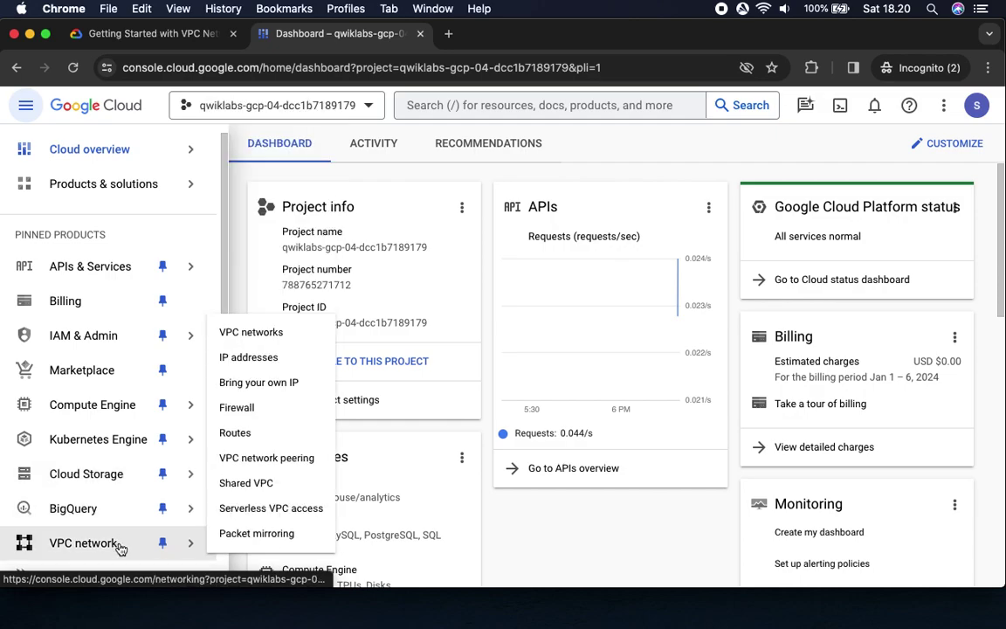
pyautogui.click(267, 332)
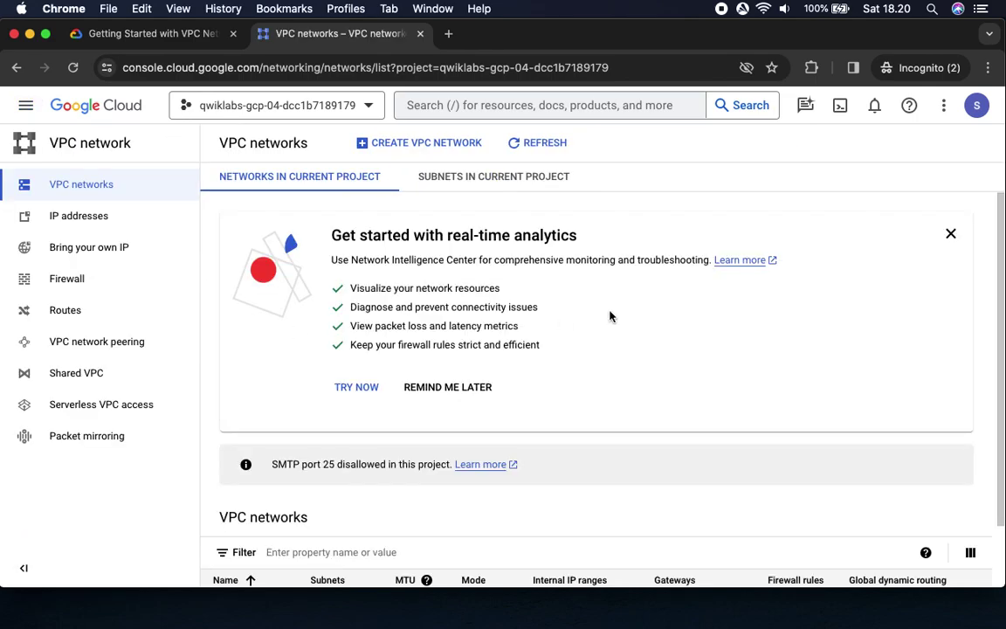
pyautogui.click(950, 234)
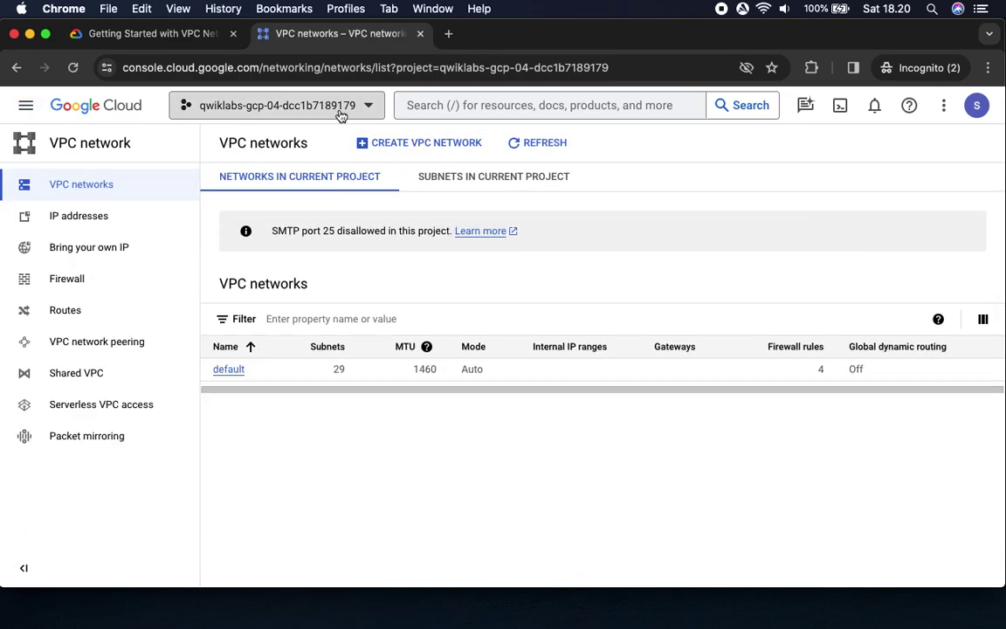
# Read the lab's instructions for viewing routes and open the project's Routes page in the Cloud console.
pyautogui.click(142, 33)
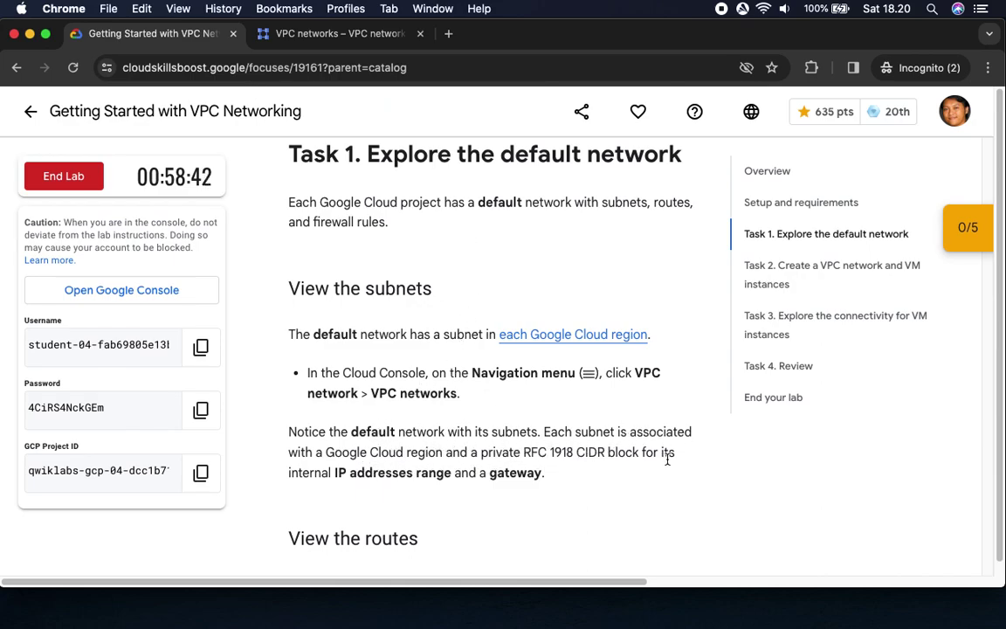
pyautogui.scroll(-5, 524, 498)
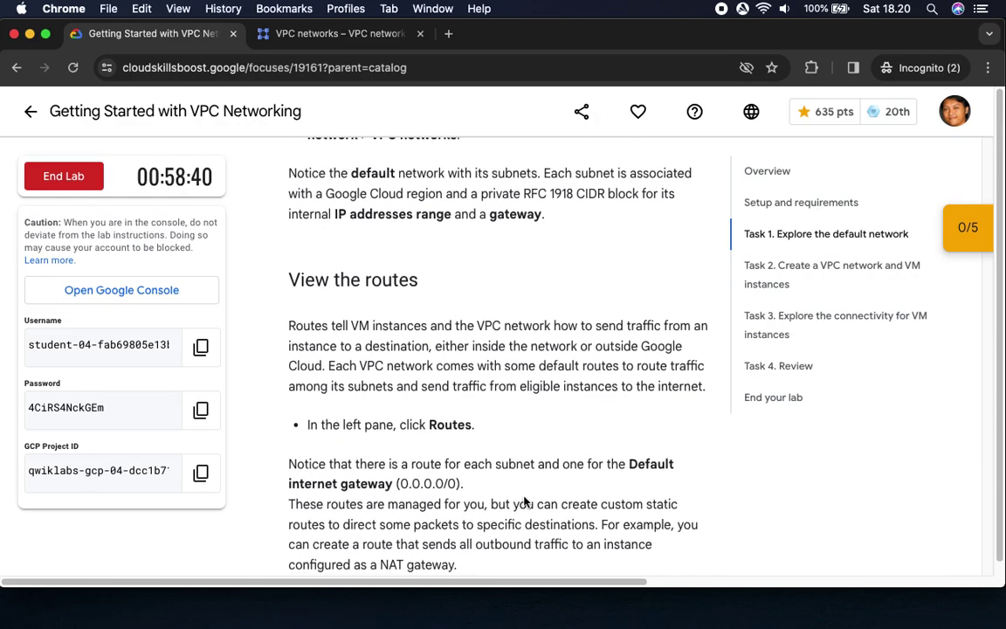
pyautogui.scroll(-1, 525, 498)
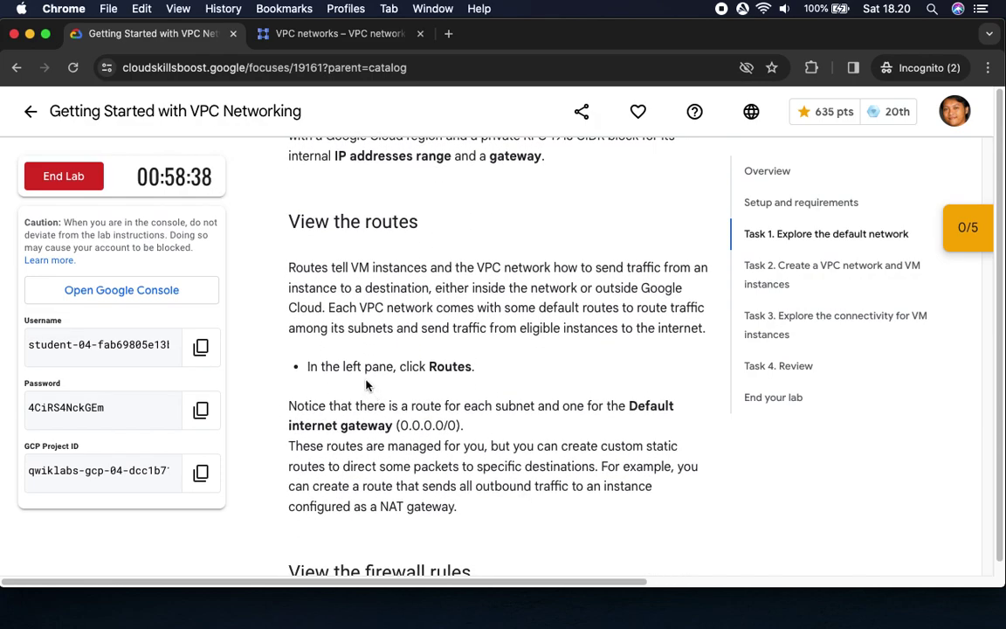
pyautogui.moveTo(419, 366); pyautogui.dragTo(476, 367)
pyautogui.click(330, 33)
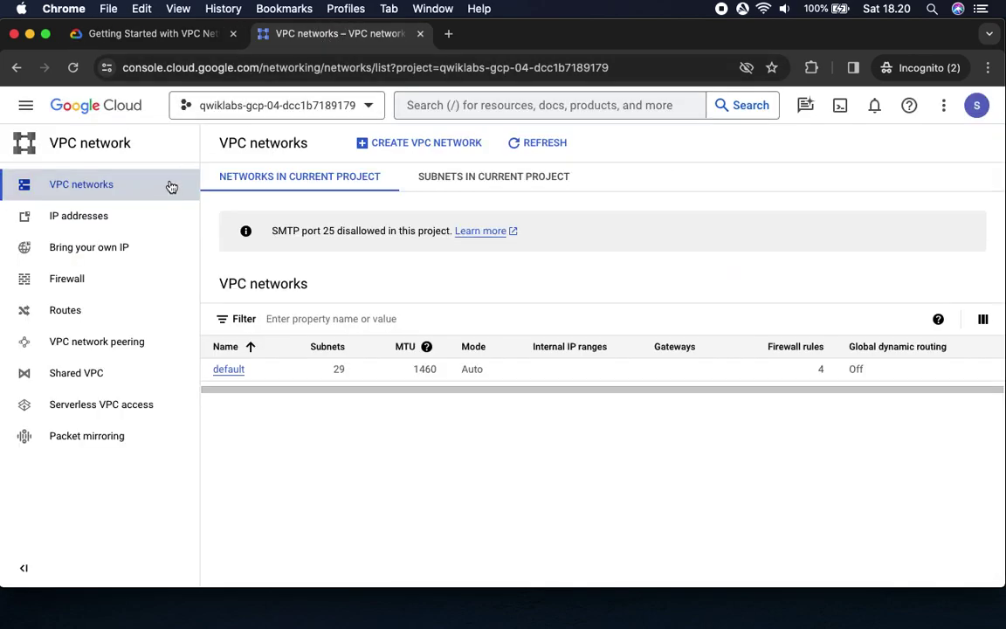
pyautogui.click(83, 317)
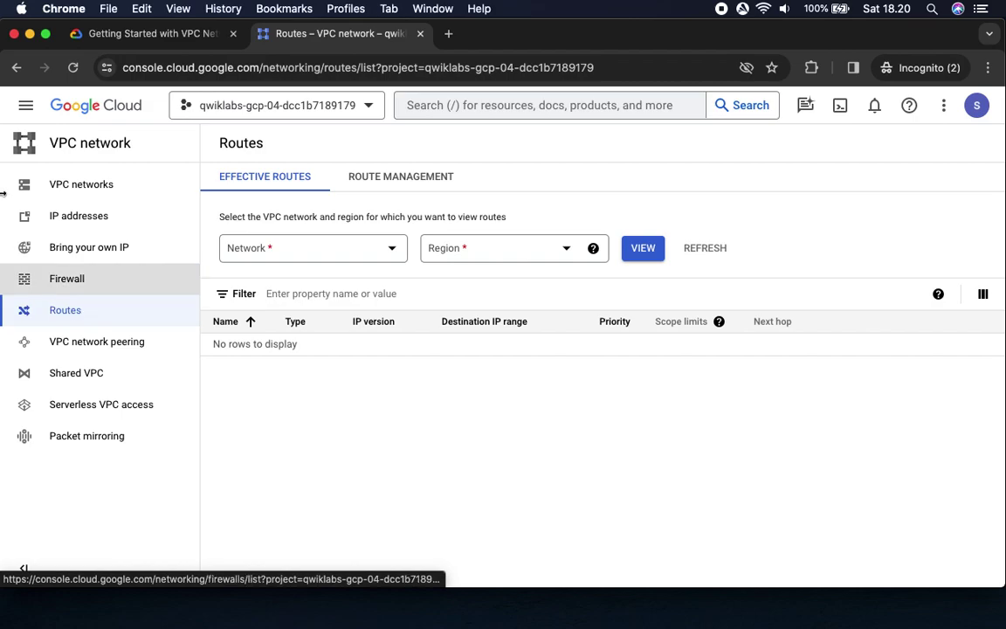
# Display the Route management list and compare its default internet gateway route with the lab's route description.
pyautogui.click(157, 37)
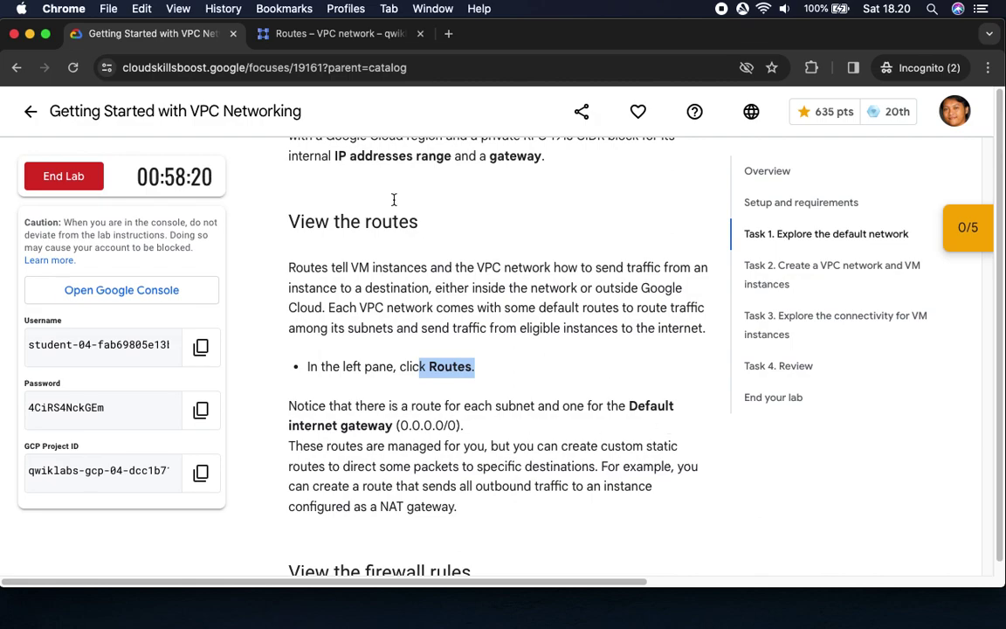
pyautogui.click(317, 35)
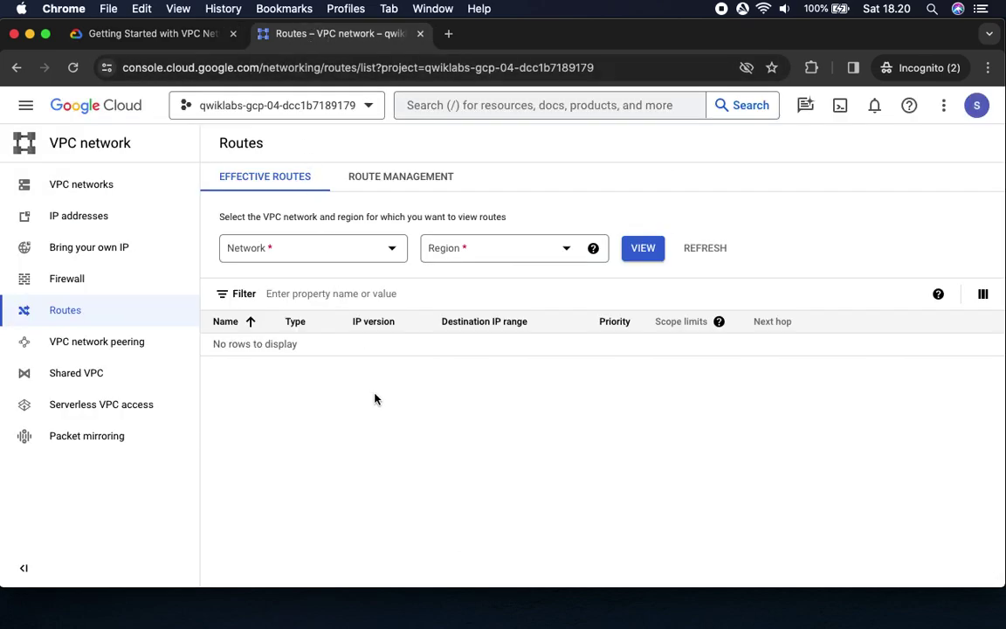
pyautogui.click(414, 187)
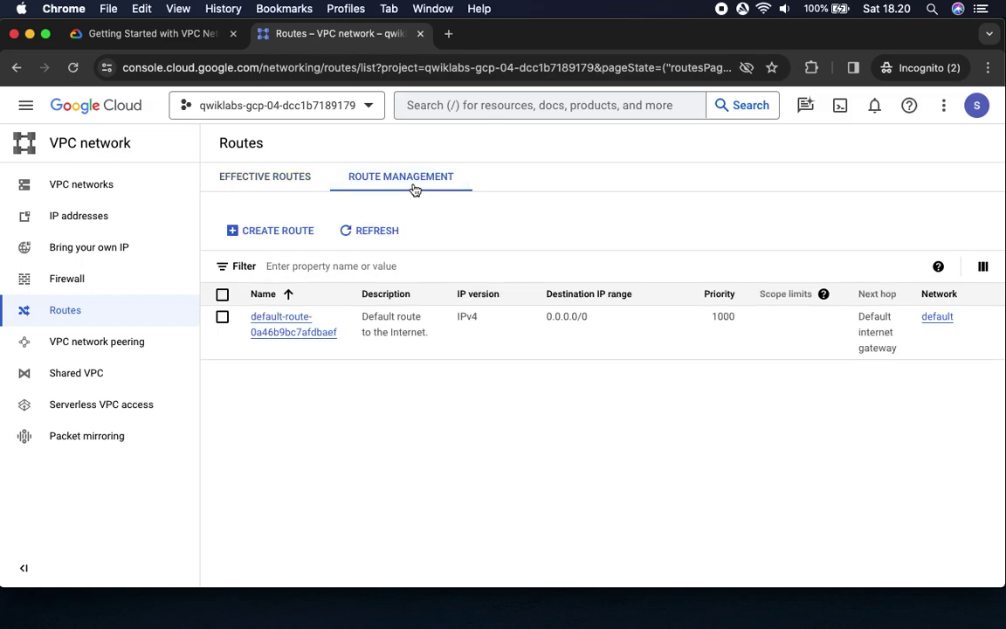
pyautogui.click(133, 34)
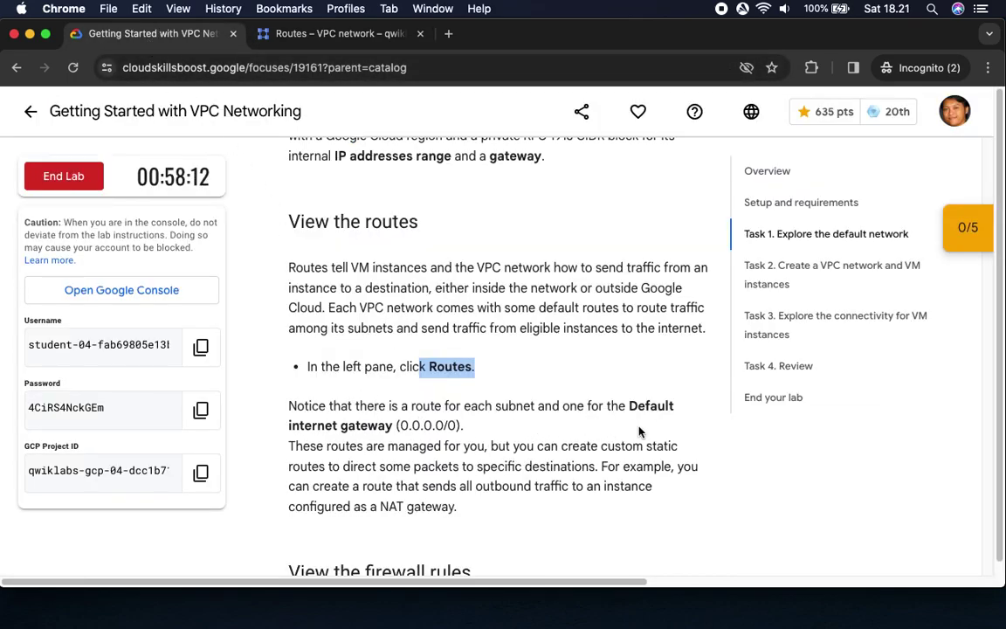
pyautogui.click(289, 39)
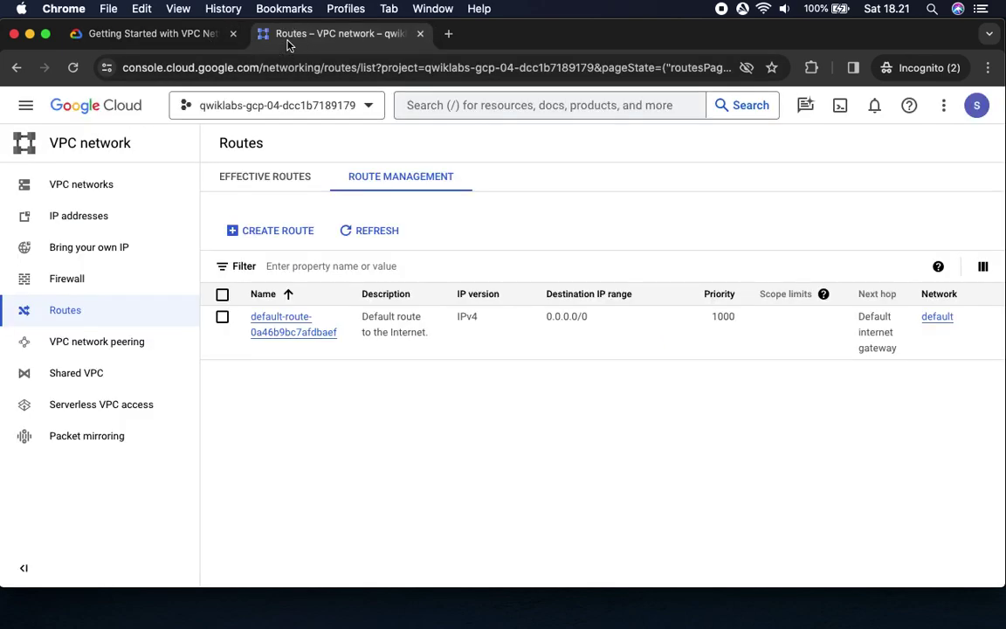
# Read the lab's instructions for viewing firewall rules and open the project's Firewall policies page, dismissing its relocation notice and tutorial.
pyautogui.click(161, 34)
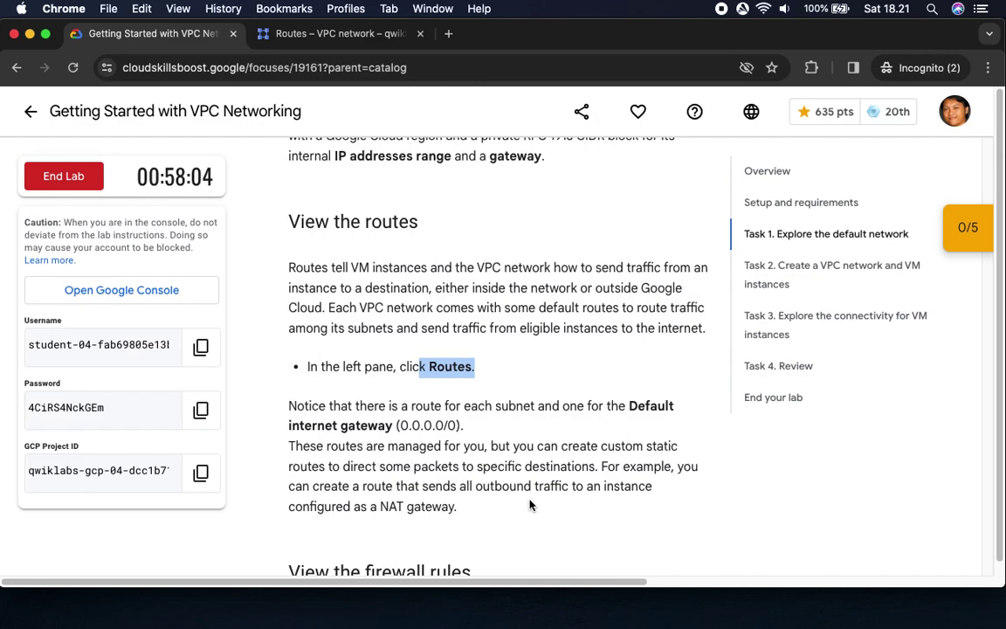
pyautogui.scroll(-5, 531, 506)
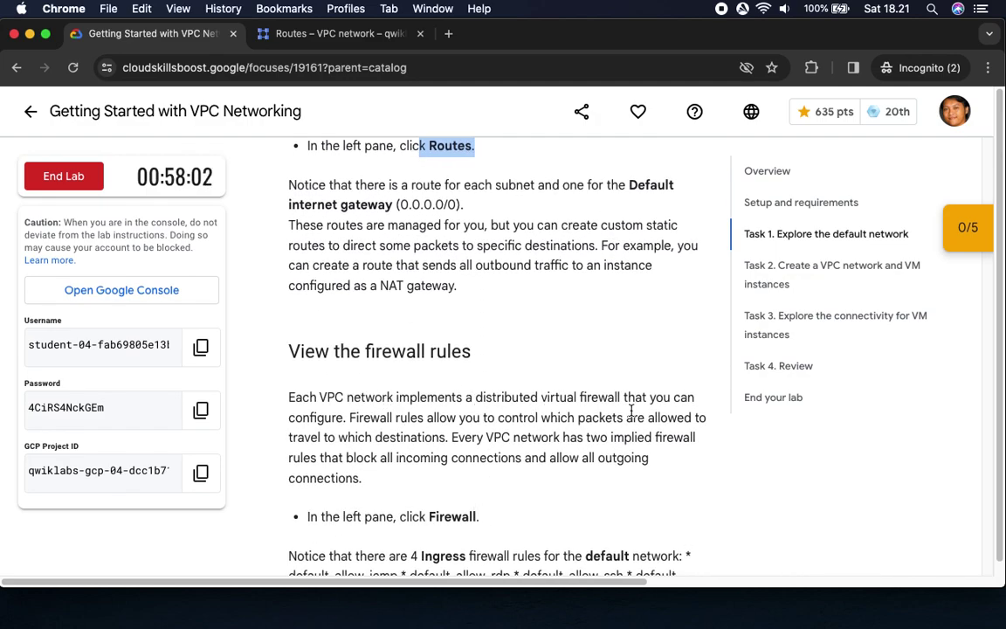
pyautogui.scroll(-3, 442, 496)
pyautogui.moveTo(427, 374); pyautogui.dragTo(510, 375)
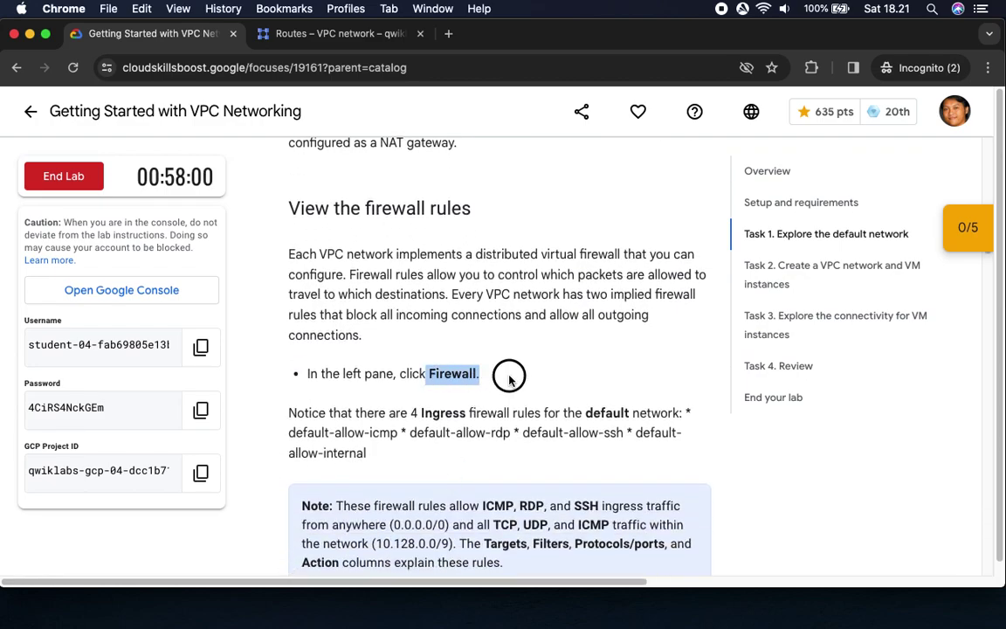
pyautogui.click(330, 35)
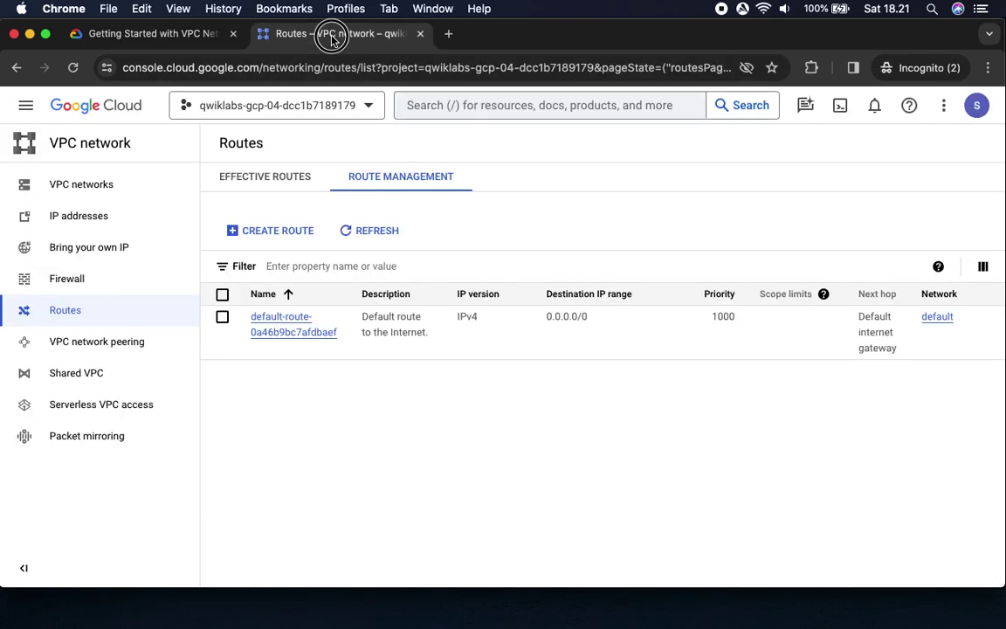
pyautogui.click(60, 279)
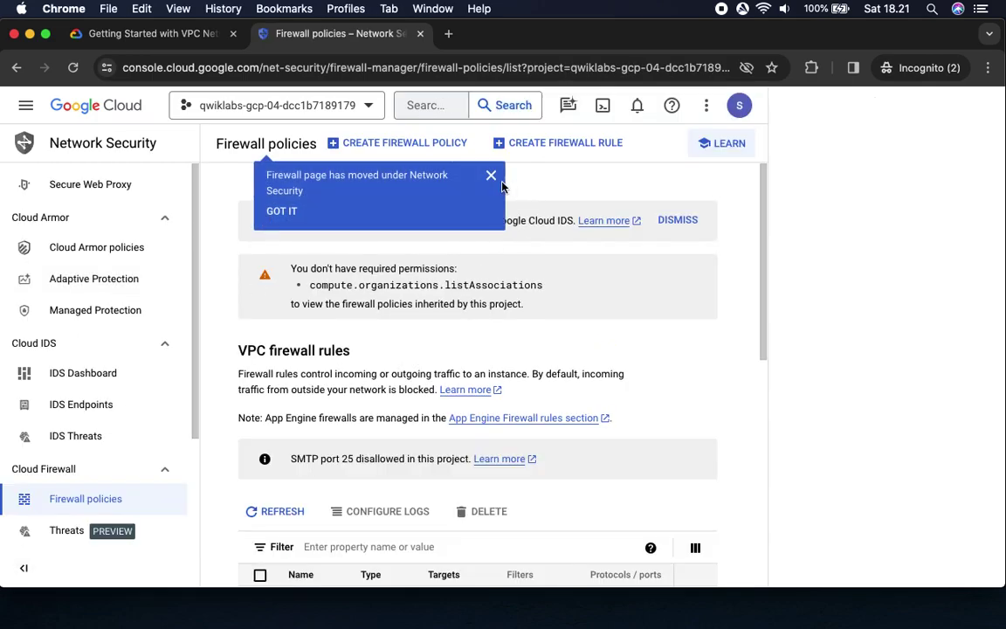
pyautogui.click(289, 211)
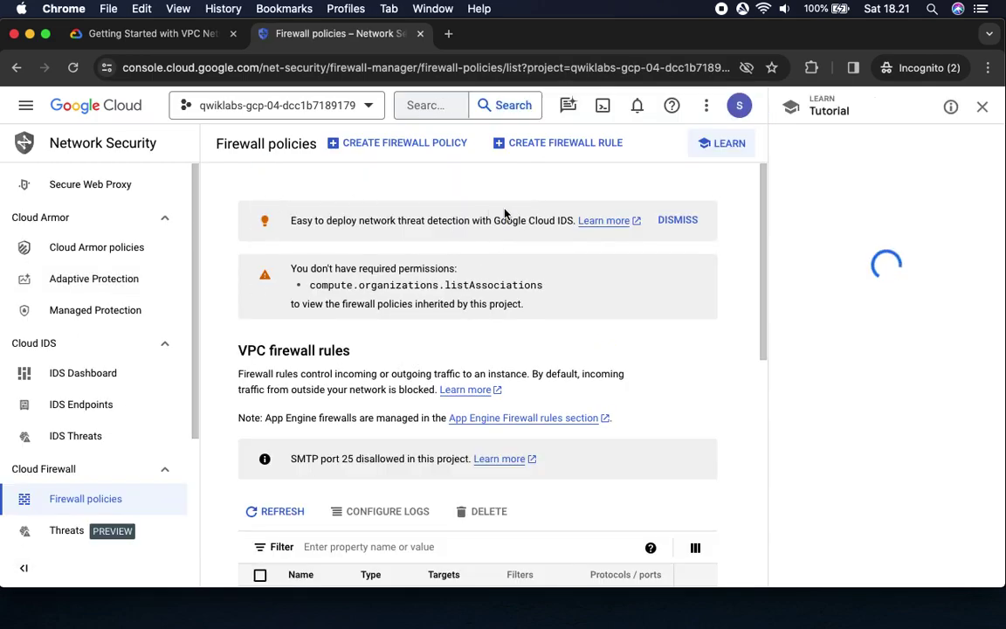
pyautogui.click(982, 107)
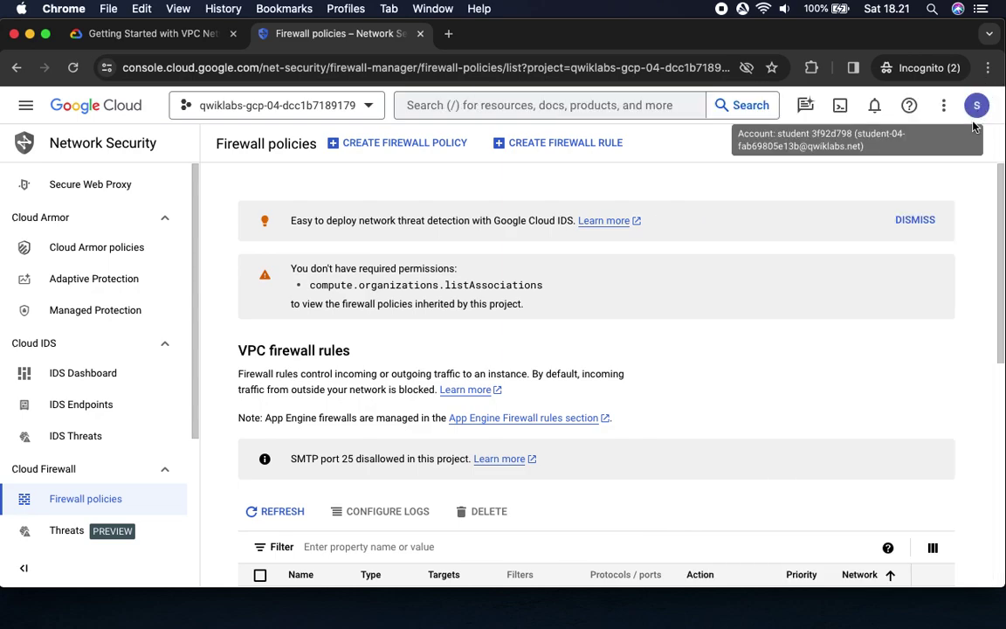
# Compare the lab's description of the default network's ingress rules with the project's VPC firewall rules list.
pyautogui.click(169, 39)
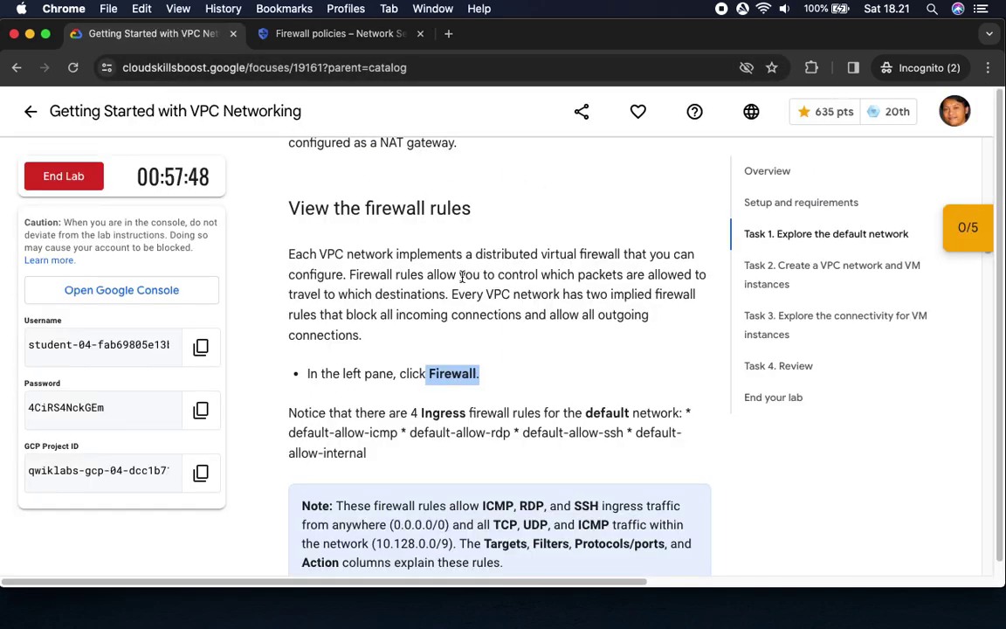
pyautogui.scroll(-5, 423, 455)
pyautogui.scroll(2, 438, 424)
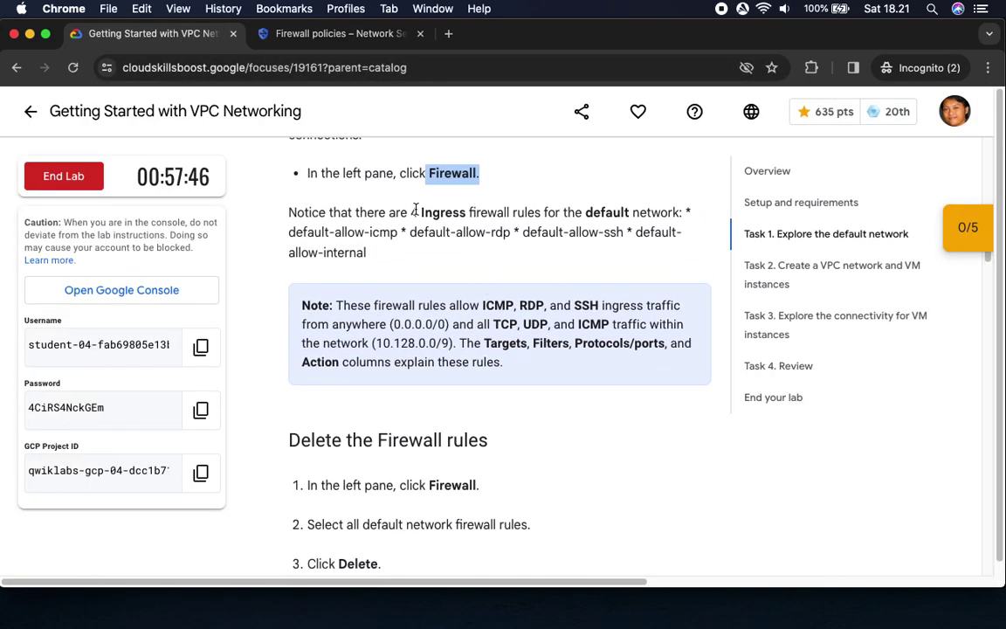
pyautogui.click(463, 212)
pyautogui.moveTo(408, 212); pyautogui.dragTo(510, 213)
pyautogui.click(358, 37)
pyautogui.scroll(-5, 463, 410)
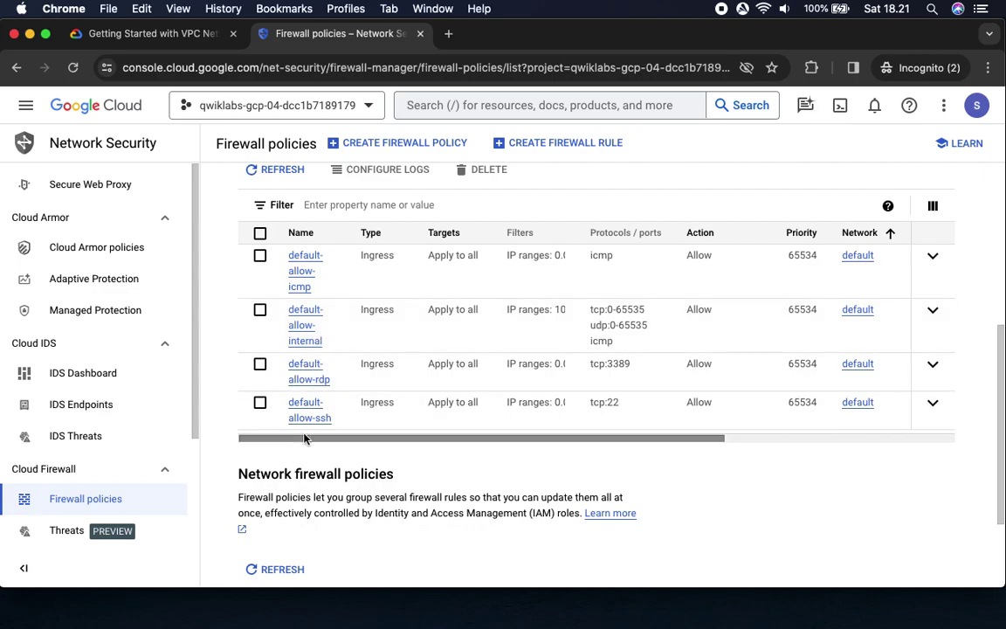
# Read the lab's instructions for deleting firewall rules and look through the Network Security sections for the Firewall entry.
pyautogui.click(137, 34)
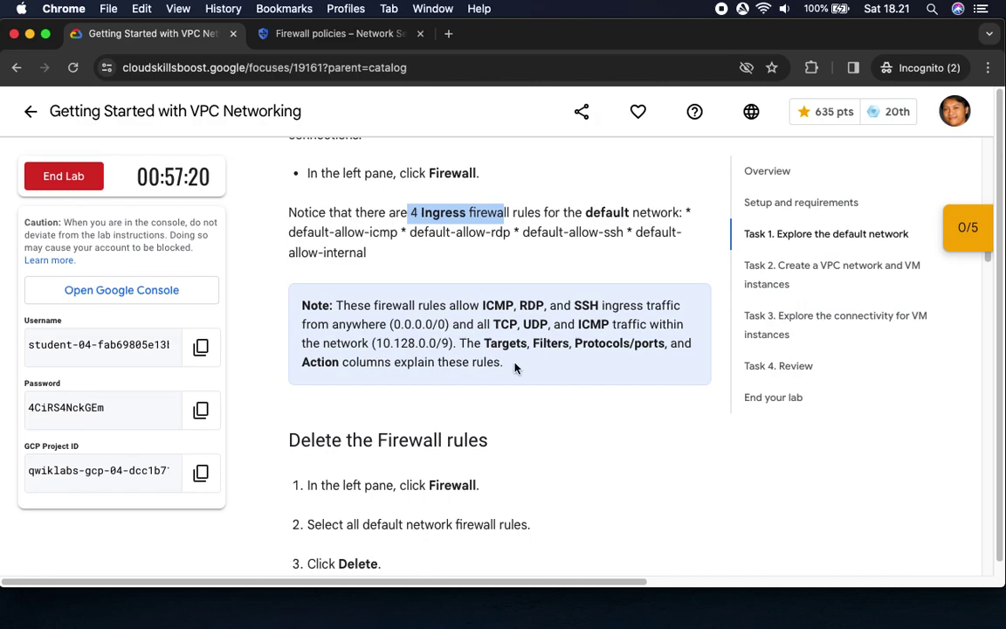
pyautogui.scroll(-5, 511, 467)
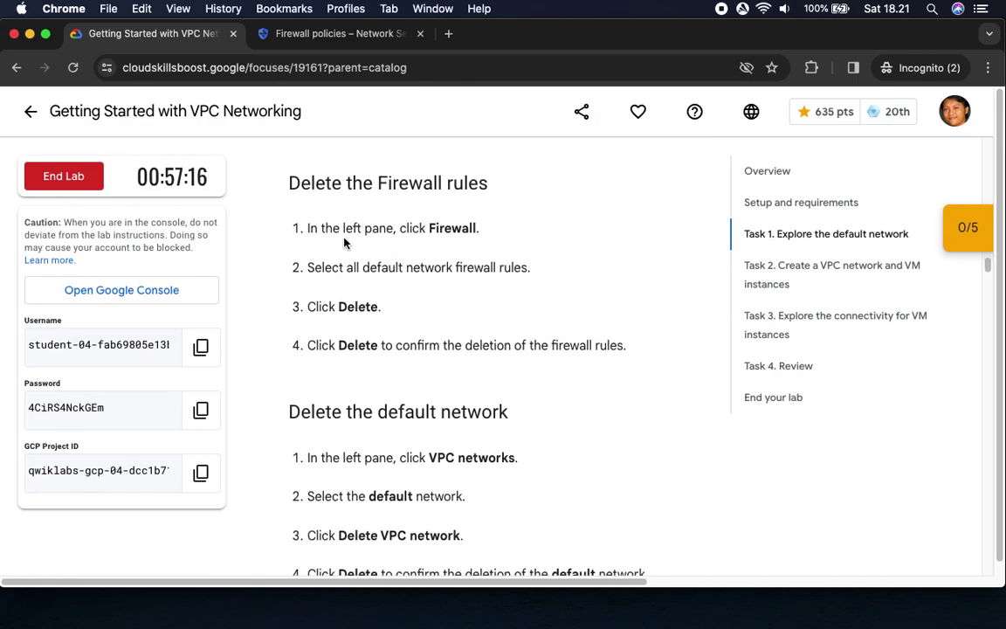
pyautogui.doubleClick(452, 228)
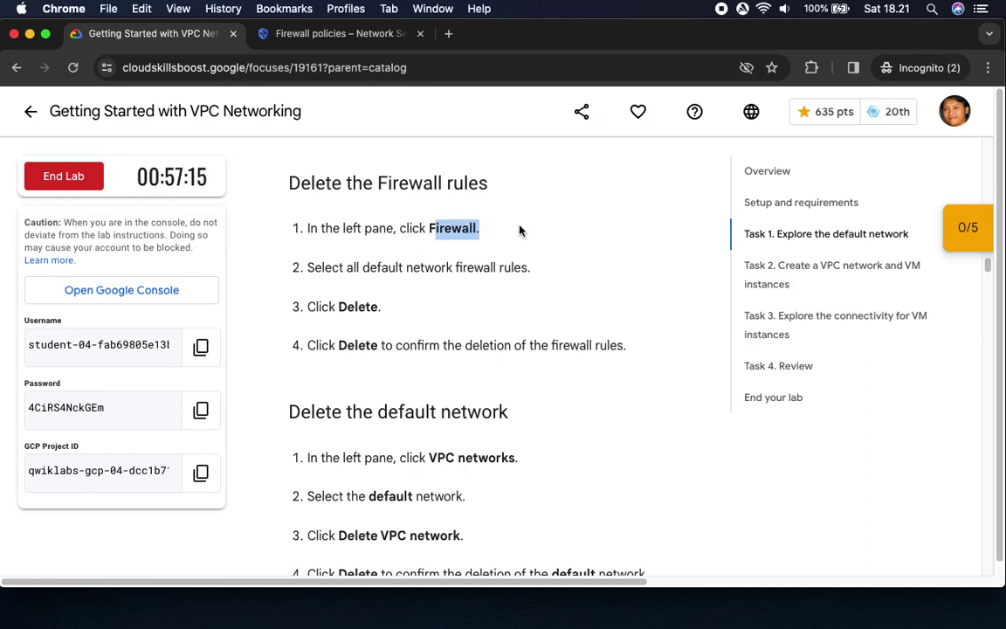
pyautogui.click(319, 35)
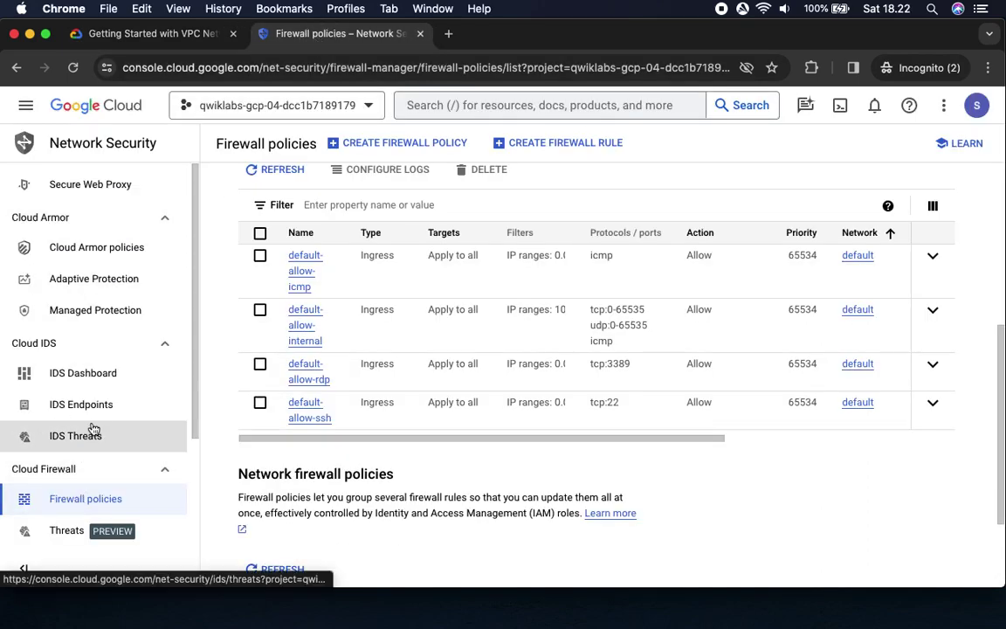
pyautogui.scroll(-3, 154, 397)
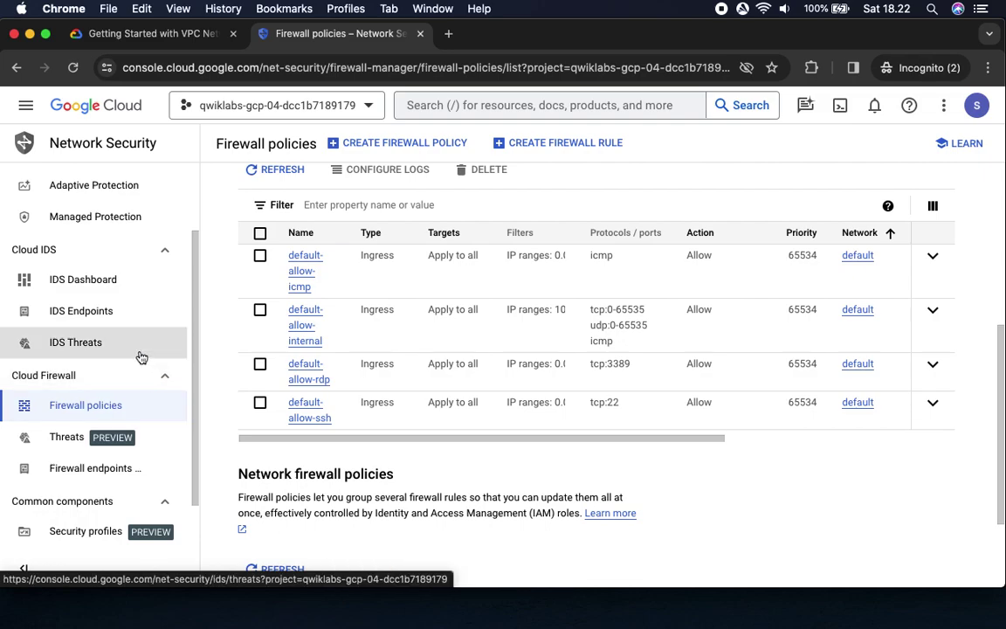
pyautogui.scroll(-2, 135, 418)
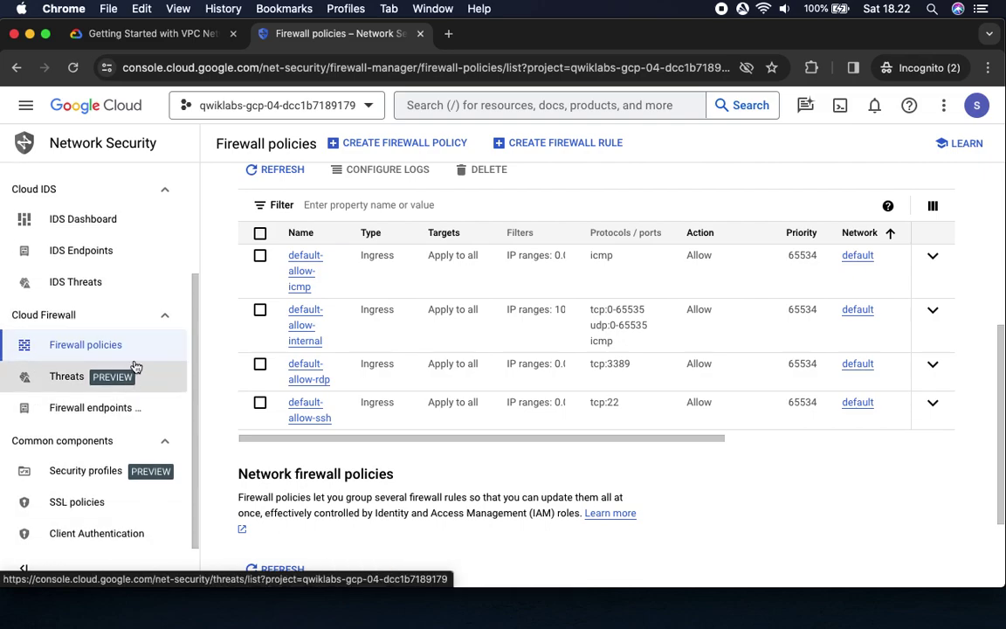
pyautogui.scroll(4, 135, 365)
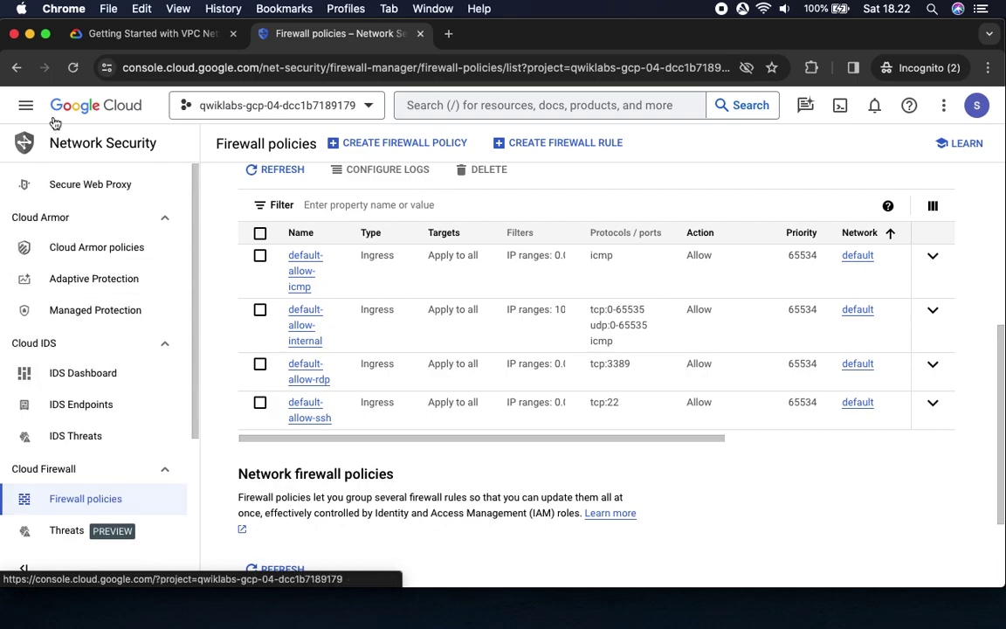
# Recheck the lab's firewall instruction and reopen the Firewall policies page from the VPC network section, dismissing the relocation notice.
pyautogui.click(109, 38)
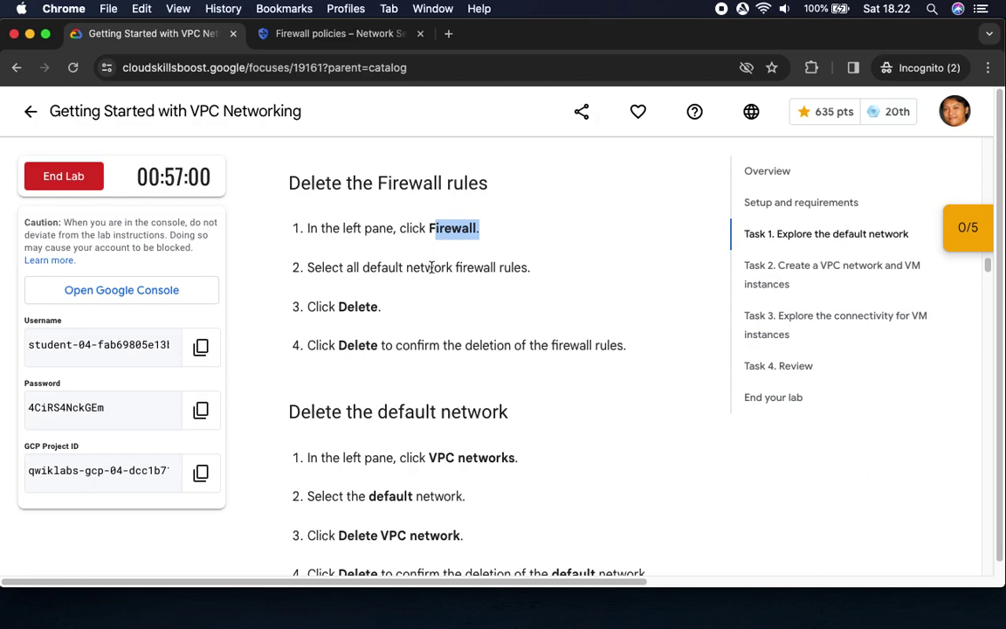
pyautogui.scroll(4, 434, 231)
pyautogui.scroll(-3, 432, 269)
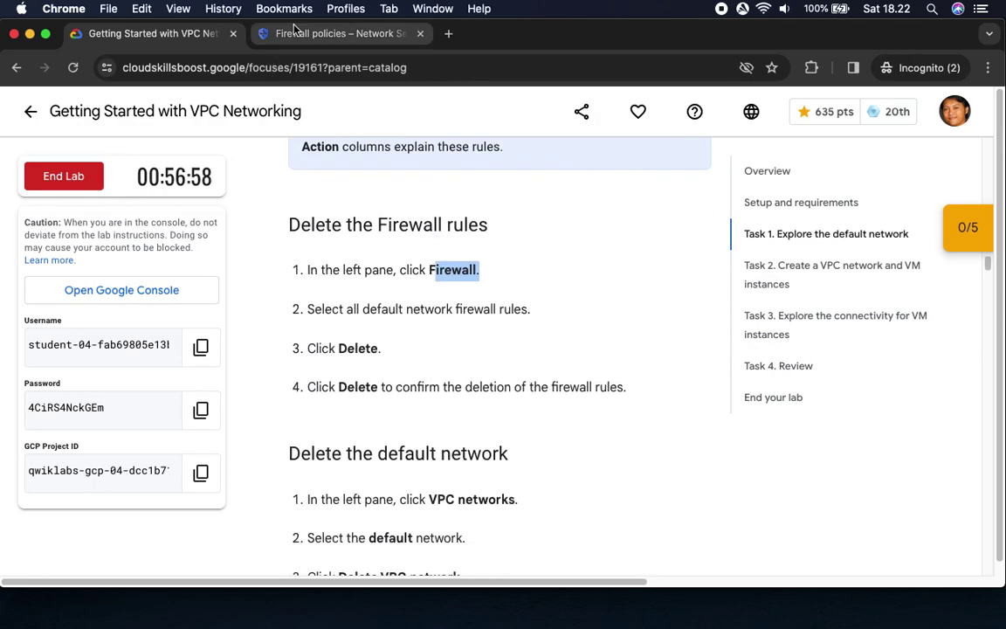
pyautogui.click(339, 33)
pyautogui.scroll(5, 291, 293)
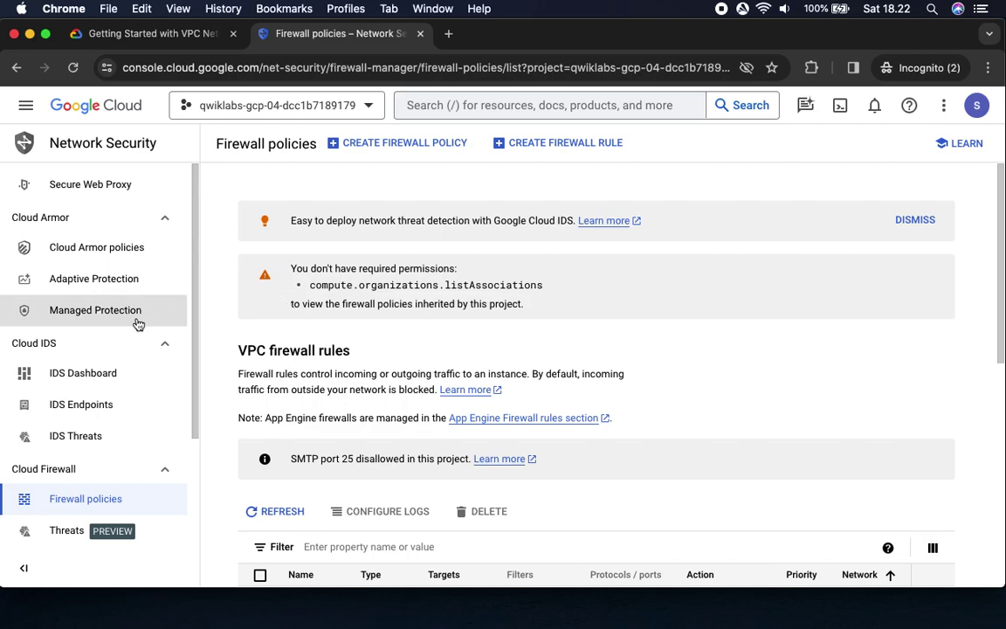
pyautogui.click(17, 67)
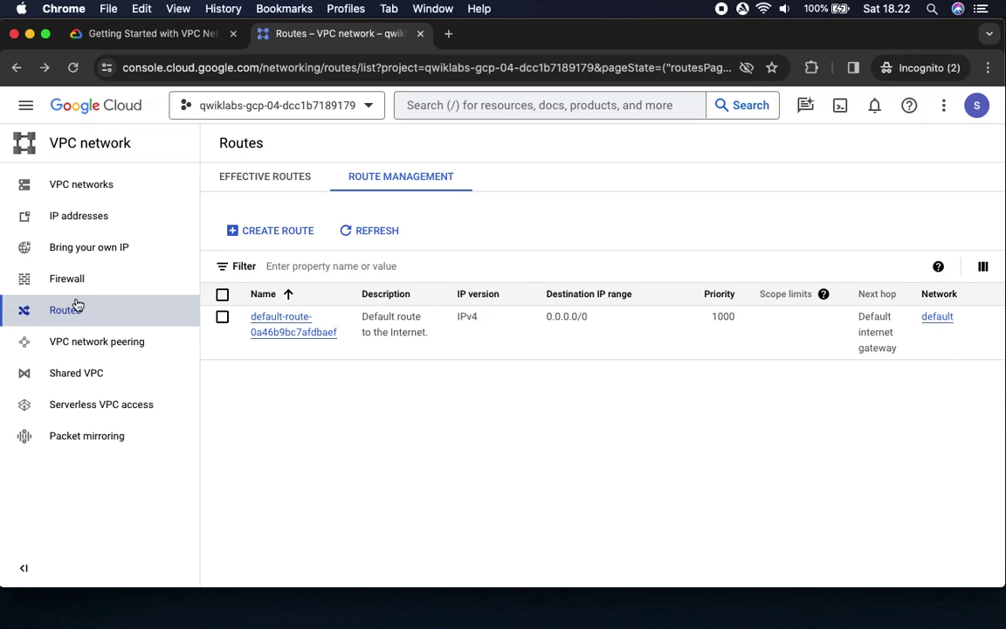
pyautogui.click(68, 278)
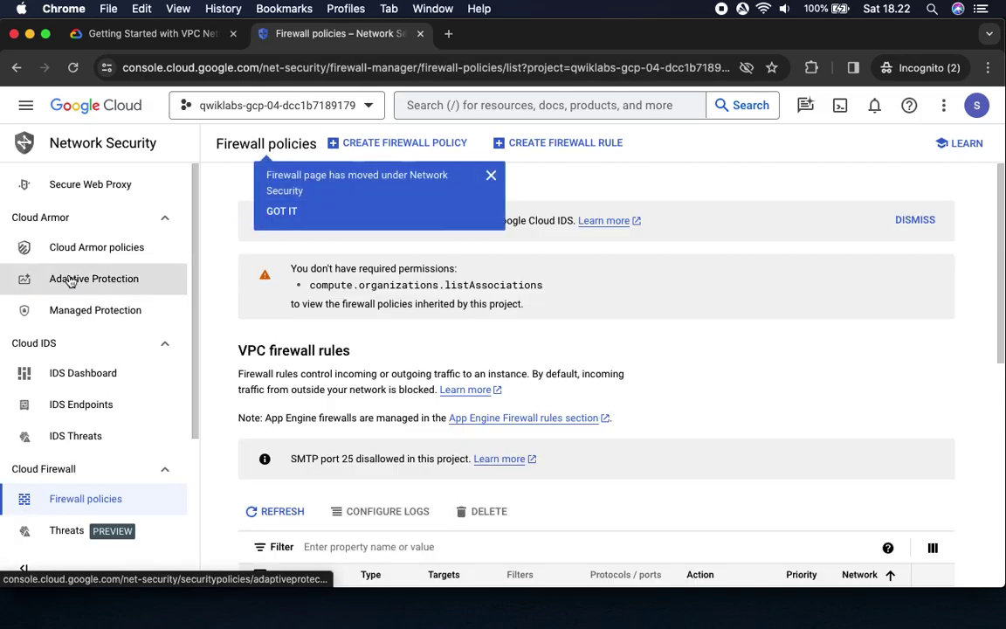
pyautogui.click(281, 211)
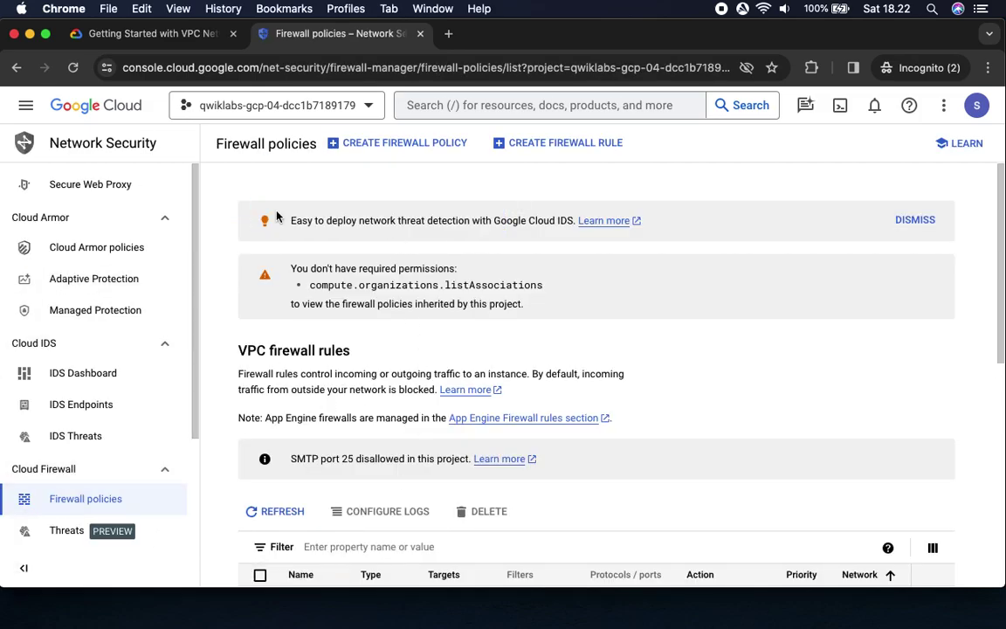
# Following the lab's instructions, delete the default-allow-icmp, default-allow-internal, default-allow-rdp and default-allow-ssh firewall rules together and dismiss the notification.
pyautogui.click(166, 33)
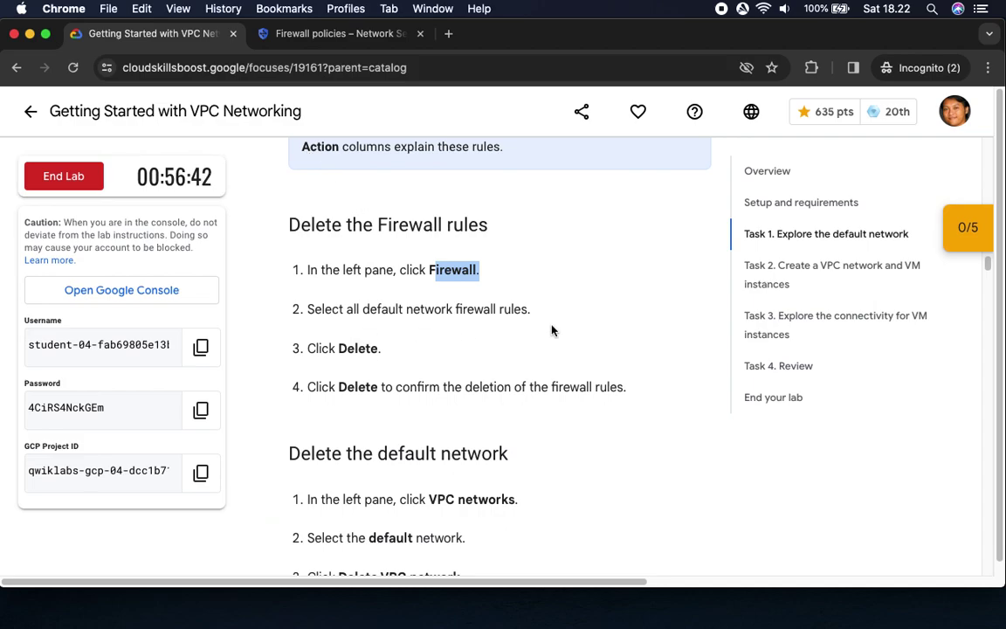
pyautogui.moveTo(320, 349); pyautogui.dragTo(438, 359)
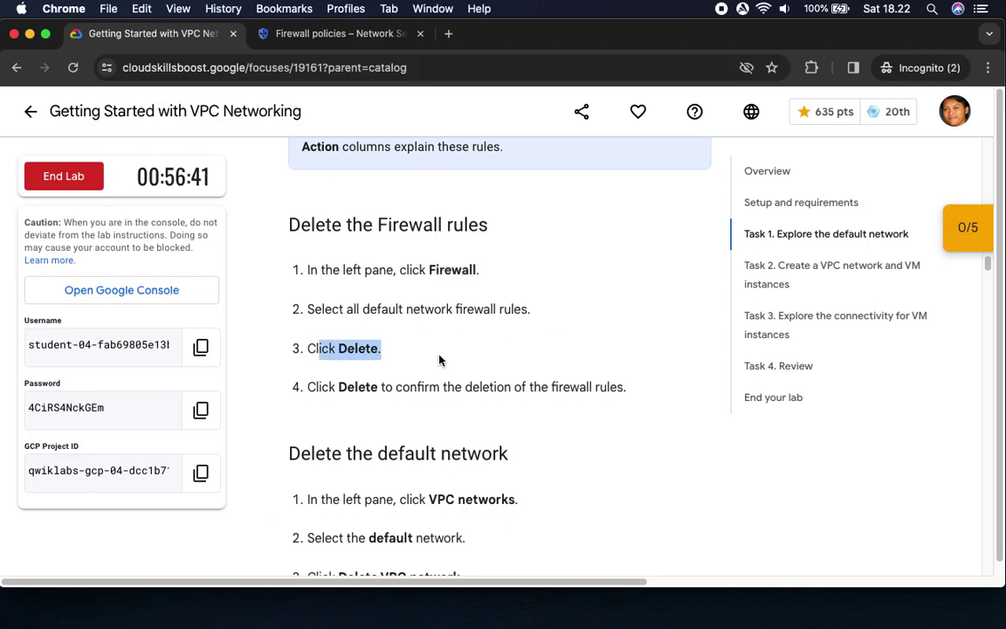
pyautogui.click(297, 33)
pyautogui.scroll(-4, 418, 319)
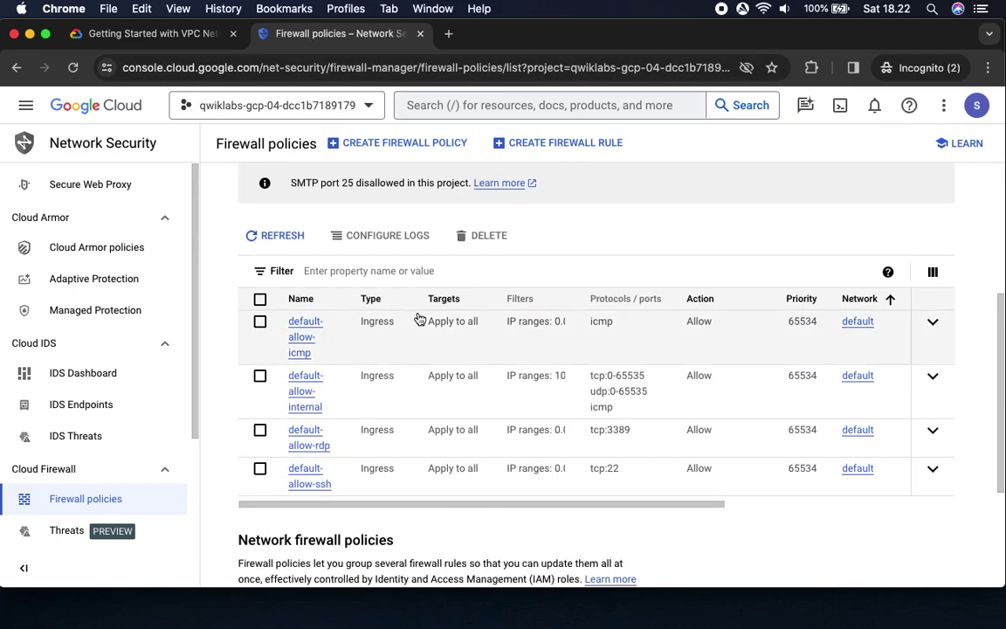
pyautogui.click(261, 298)
pyautogui.click(160, 35)
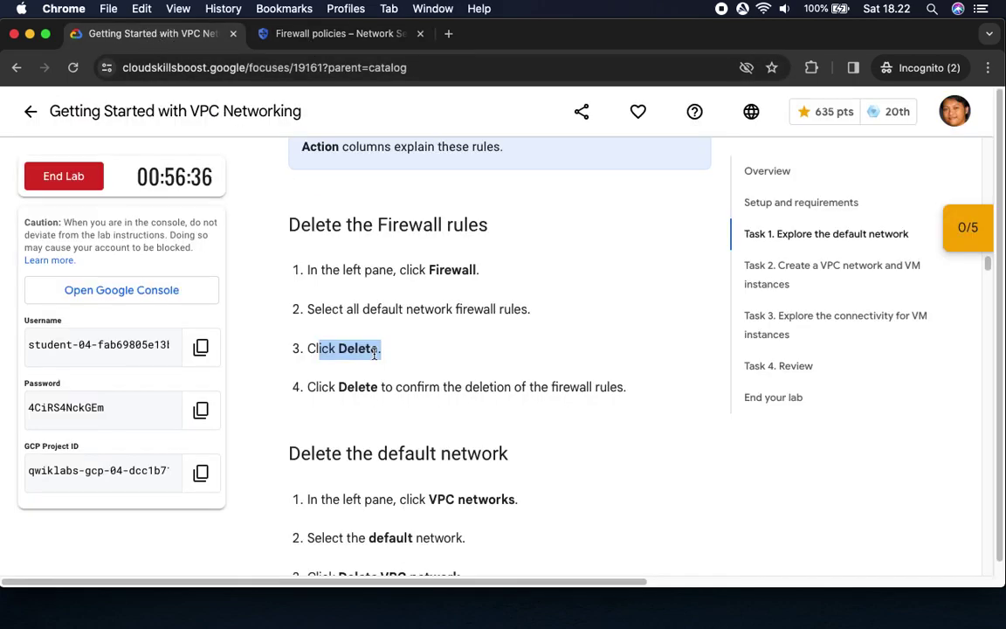
pyautogui.moveTo(340, 387); pyautogui.dragTo(627, 388)
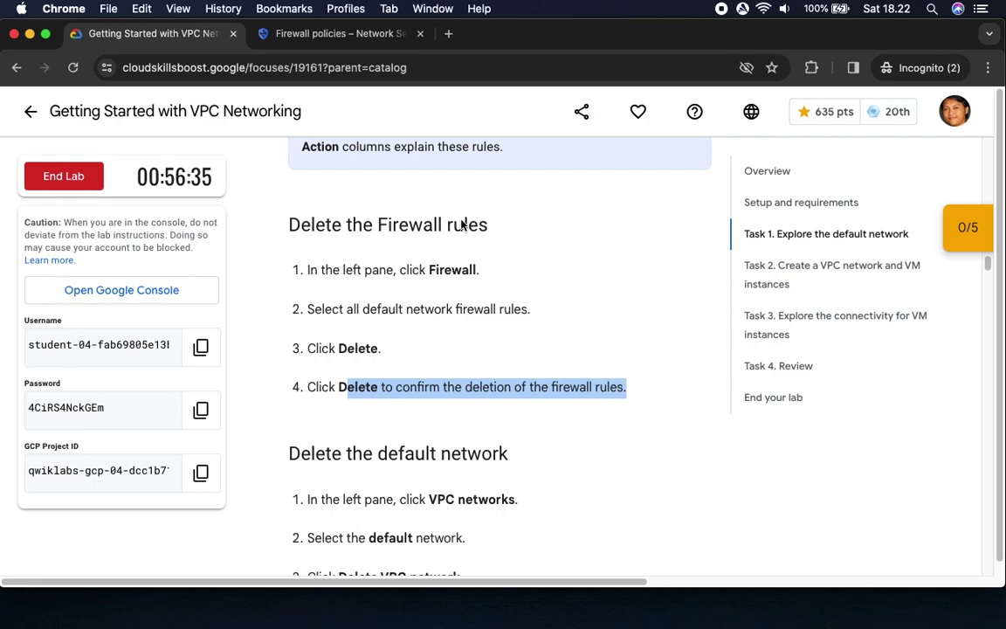
pyautogui.click(281, 33)
pyautogui.scroll(5, 550, 321)
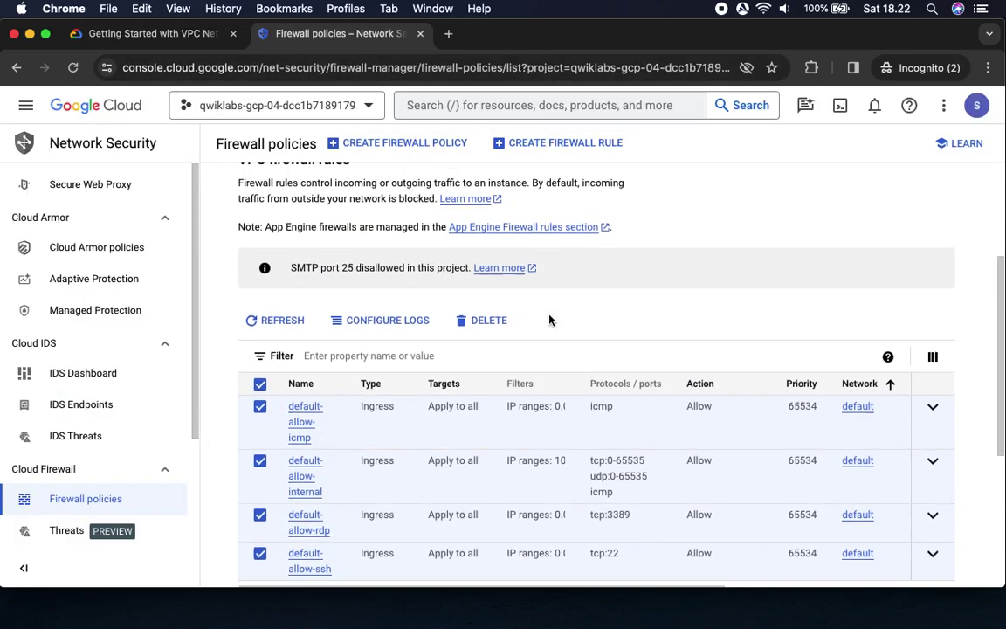
pyautogui.scroll(-10, 550, 320)
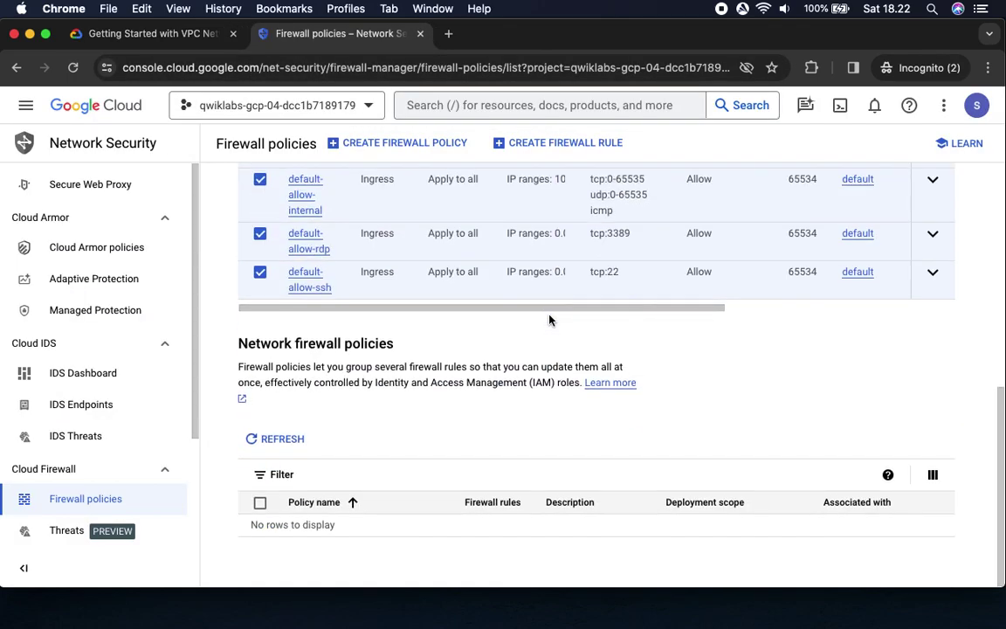
pyautogui.scroll(5, 549, 321)
pyautogui.scroll(-5, 550, 321)
pyautogui.scroll(4, 550, 321)
pyautogui.scroll(-2, 549, 321)
pyautogui.click(488, 253)
pyautogui.click(590, 385)
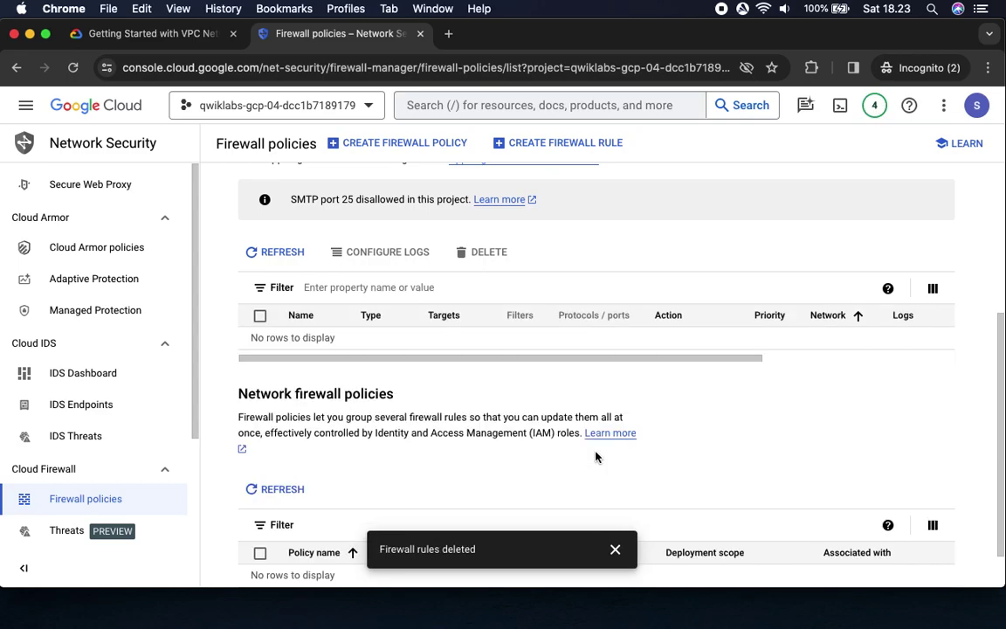
pyautogui.click(615, 549)
# Read the lab's instructions for deleting the default network and open the project's VPC networks list.
pyautogui.click(158, 33)
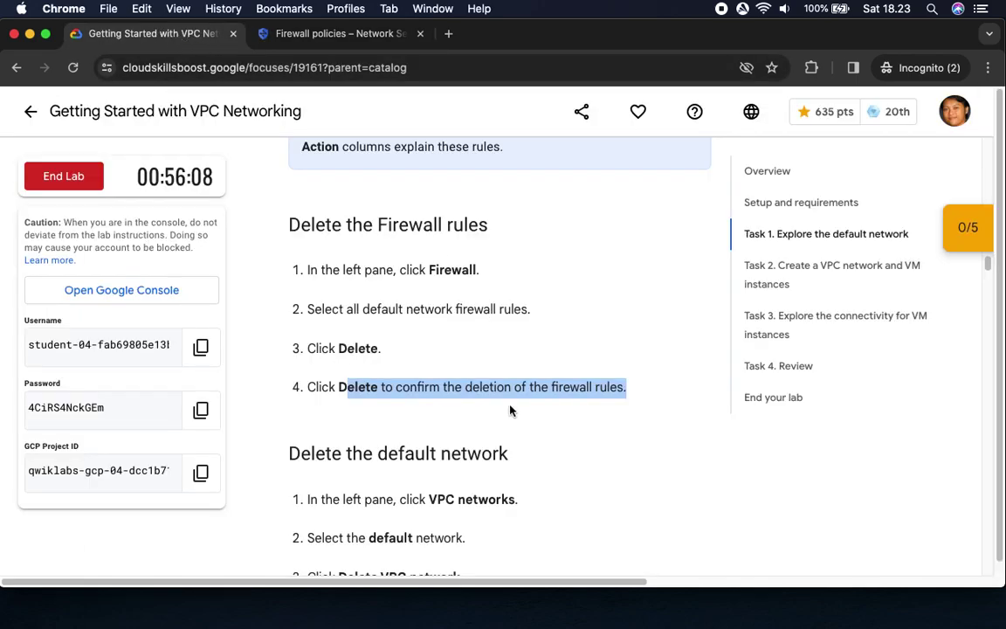
pyautogui.scroll(-4, 512, 407)
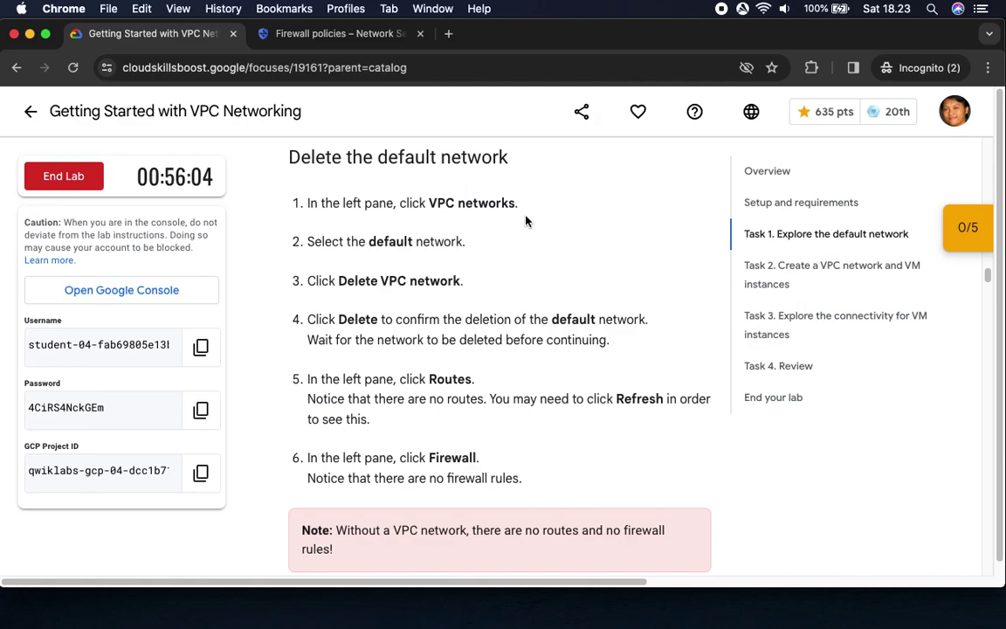
pyautogui.click(314, 33)
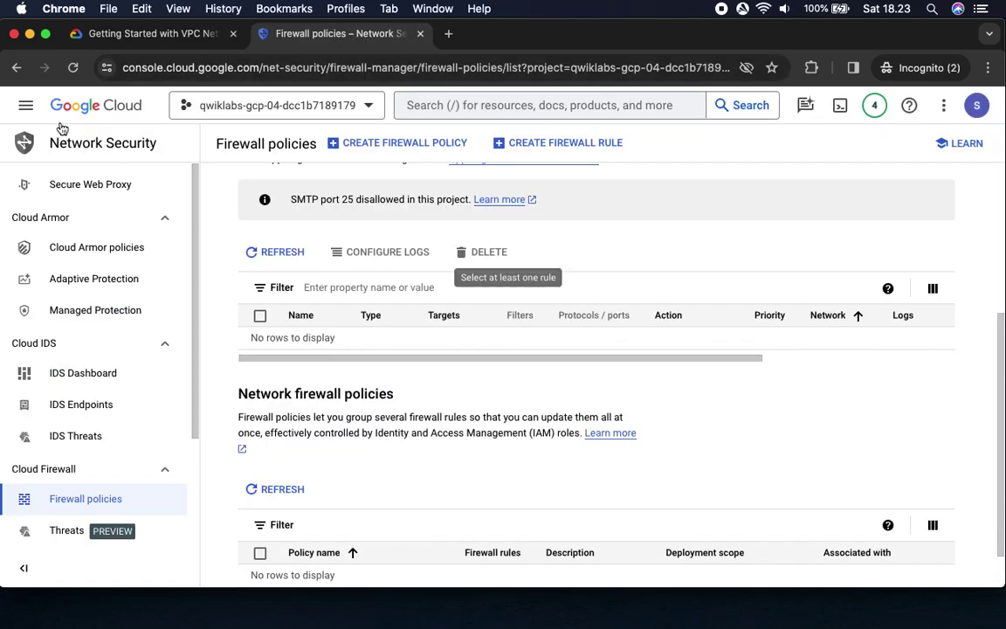
pyautogui.click(25, 105)
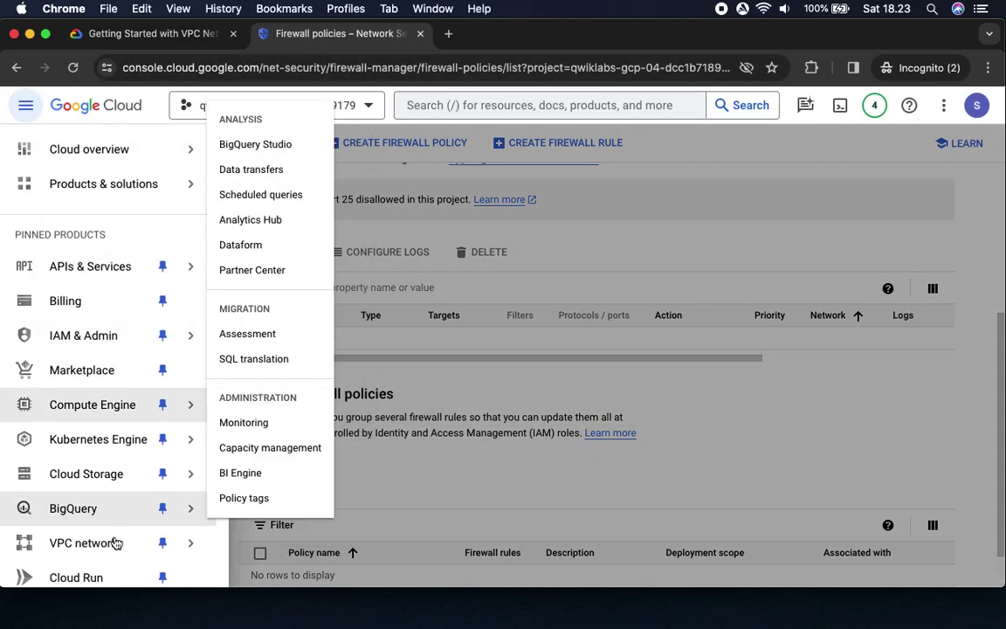
pyautogui.moveTo(130, 542)
pyautogui.click(270, 338)
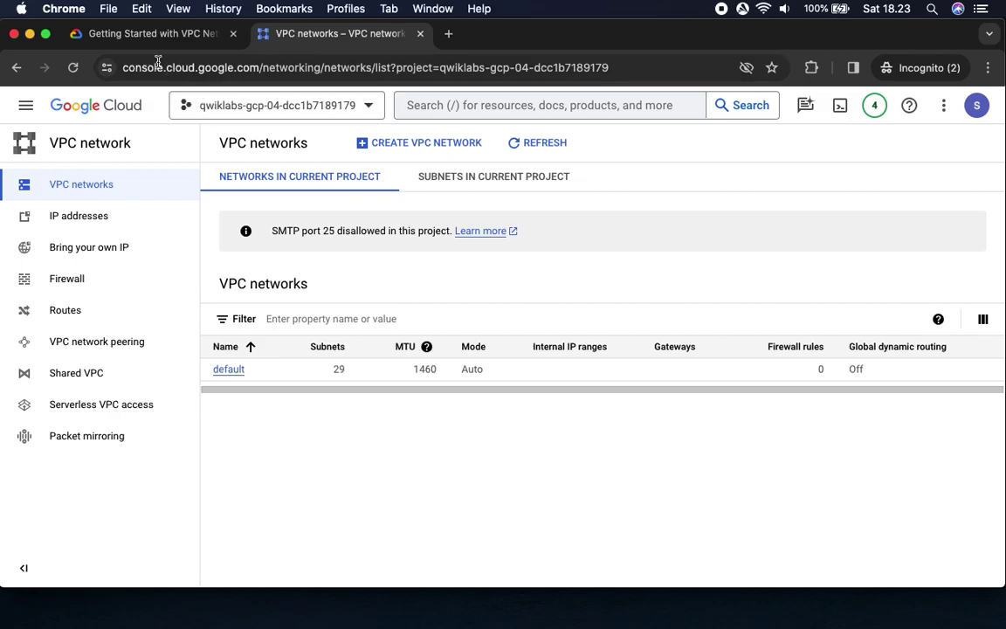
# Following the lab's instructions, delete the default VPC network from its details page and confirm the deletion.
pyautogui.click(138, 35)
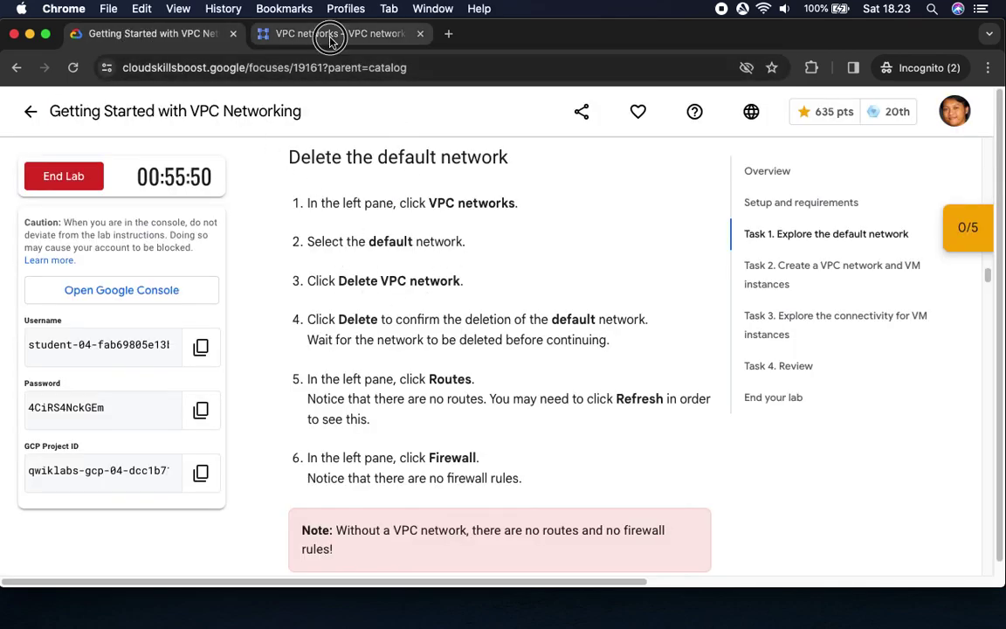
pyautogui.click(287, 34)
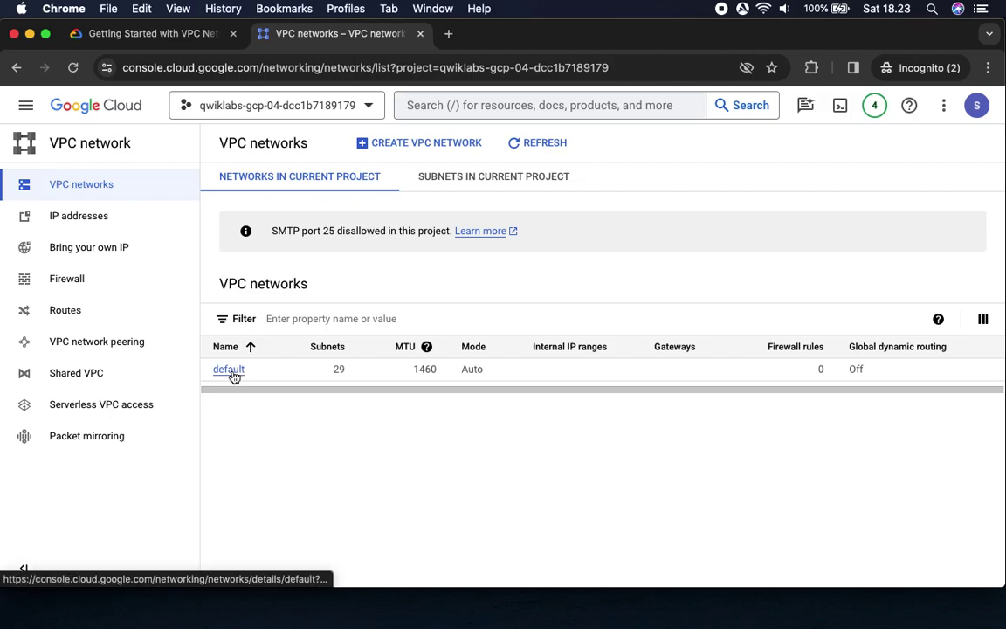
pyautogui.click(229, 369)
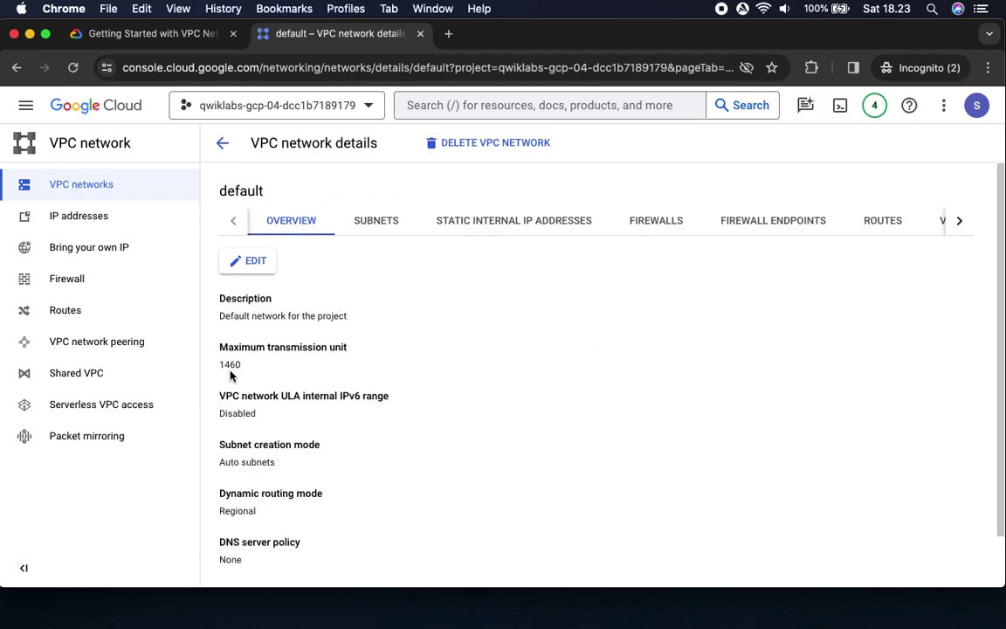
pyautogui.click(505, 143)
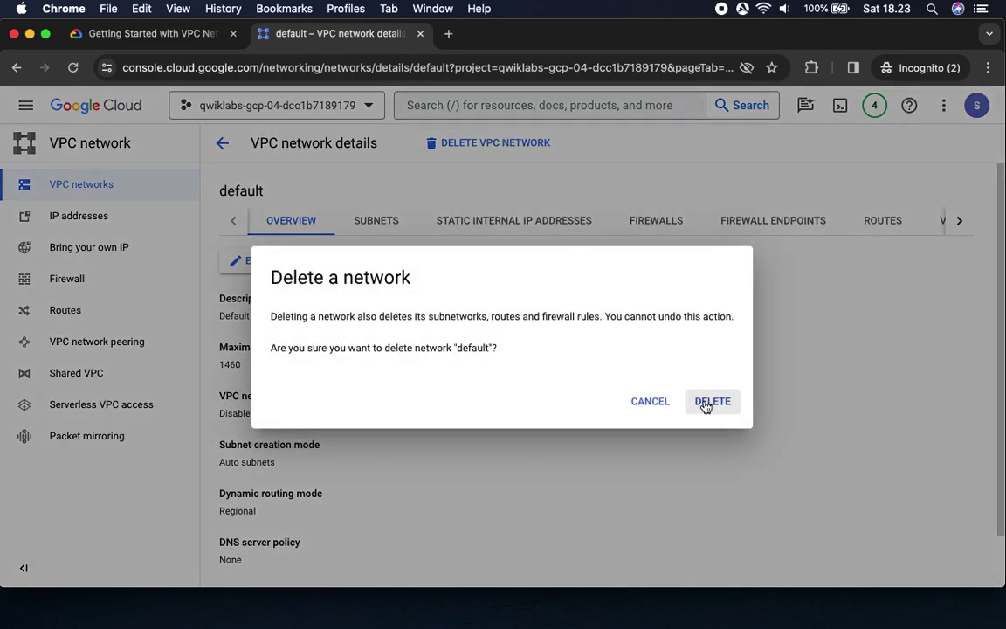
pyautogui.click(711, 402)
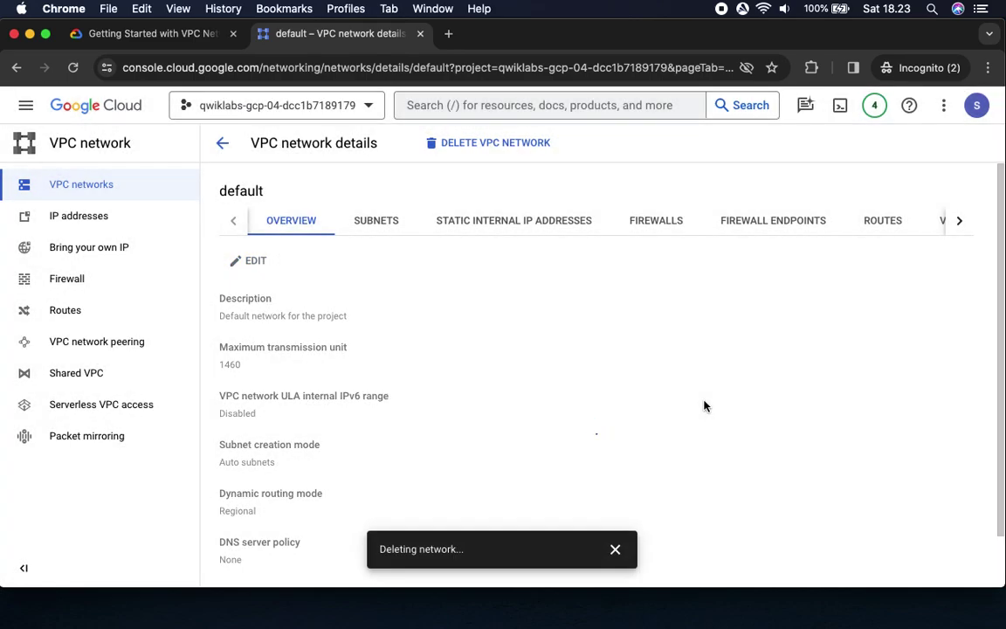
# Read the lab's Routes and Refresh instructions, wait for the network deletion to finish, and refresh the VPC networks list.
pyautogui.click(156, 34)
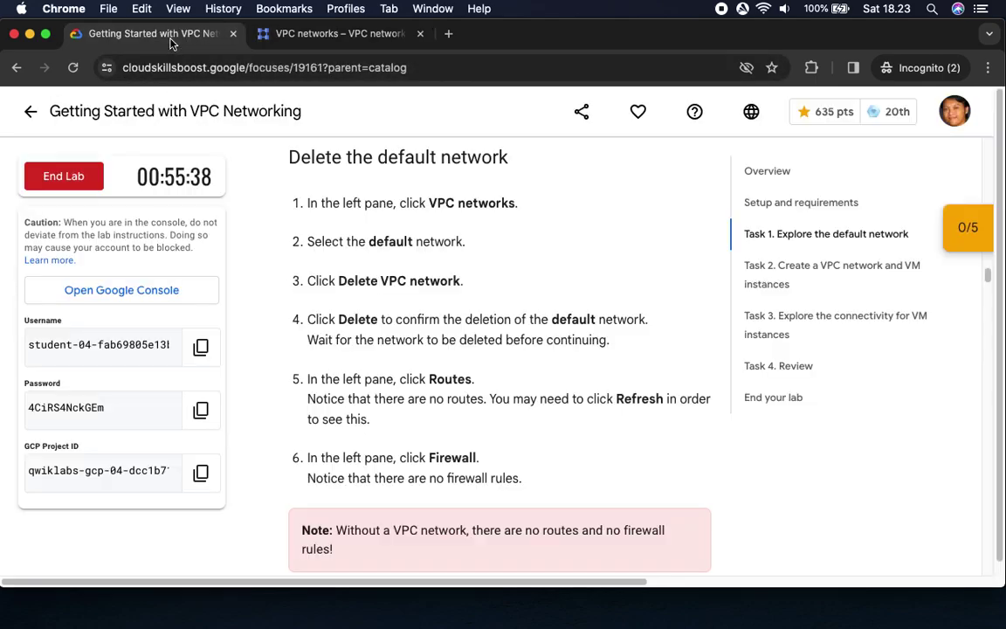
pyautogui.click(465, 381)
pyautogui.moveTo(465, 381); pyautogui.dragTo(473, 381)
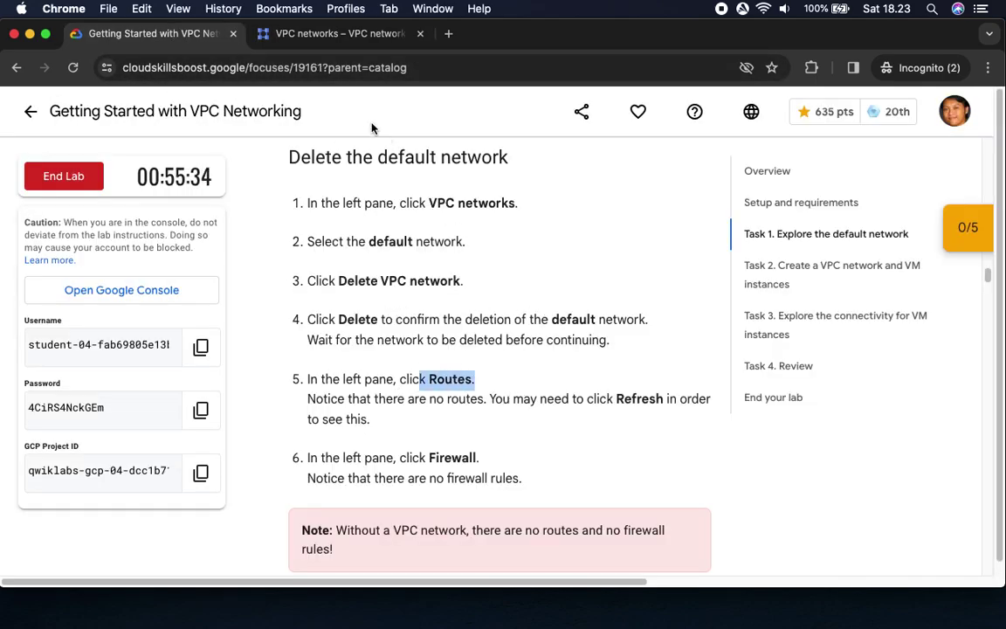
pyautogui.click(316, 34)
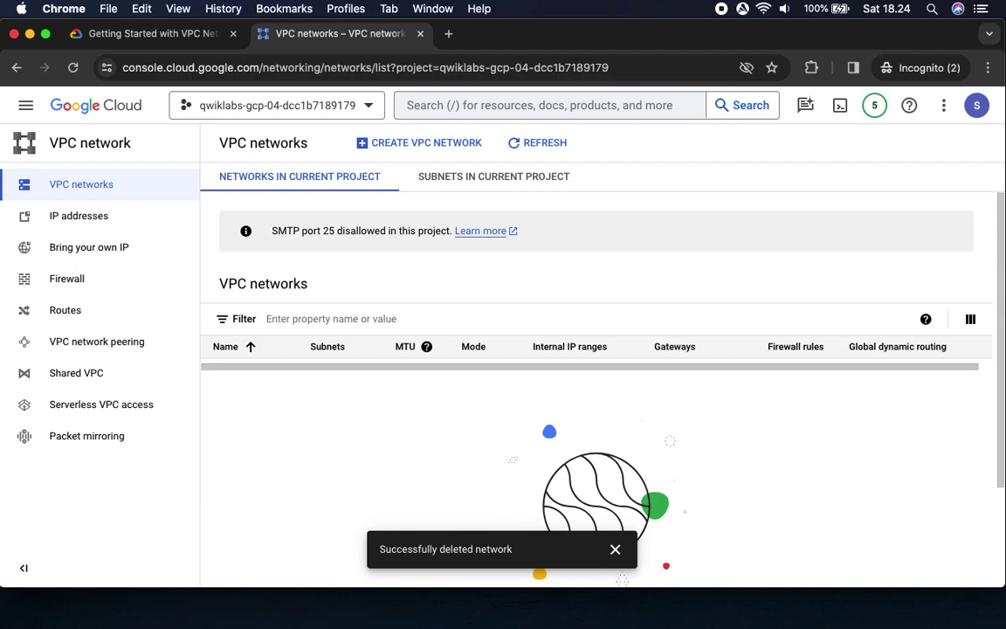
pyautogui.click(150, 33)
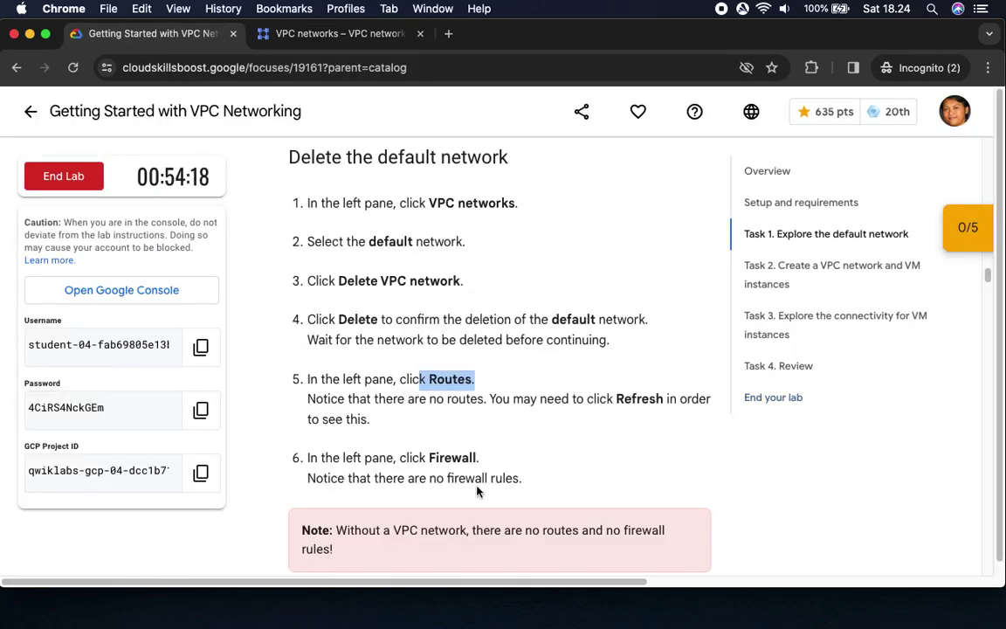
pyautogui.moveTo(616, 398); pyautogui.dragTo(692, 398)
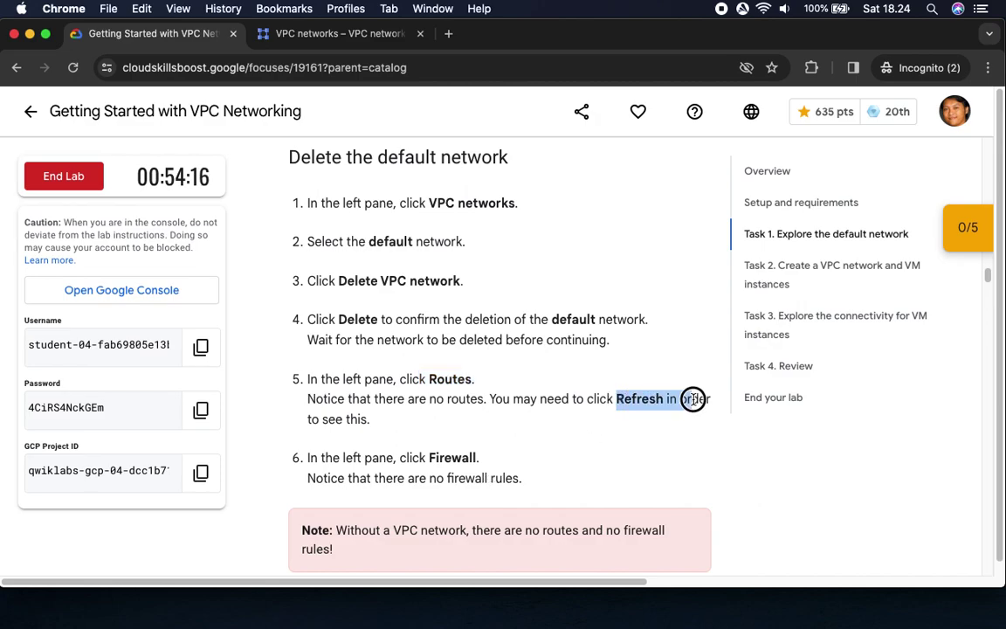
pyautogui.click(288, 39)
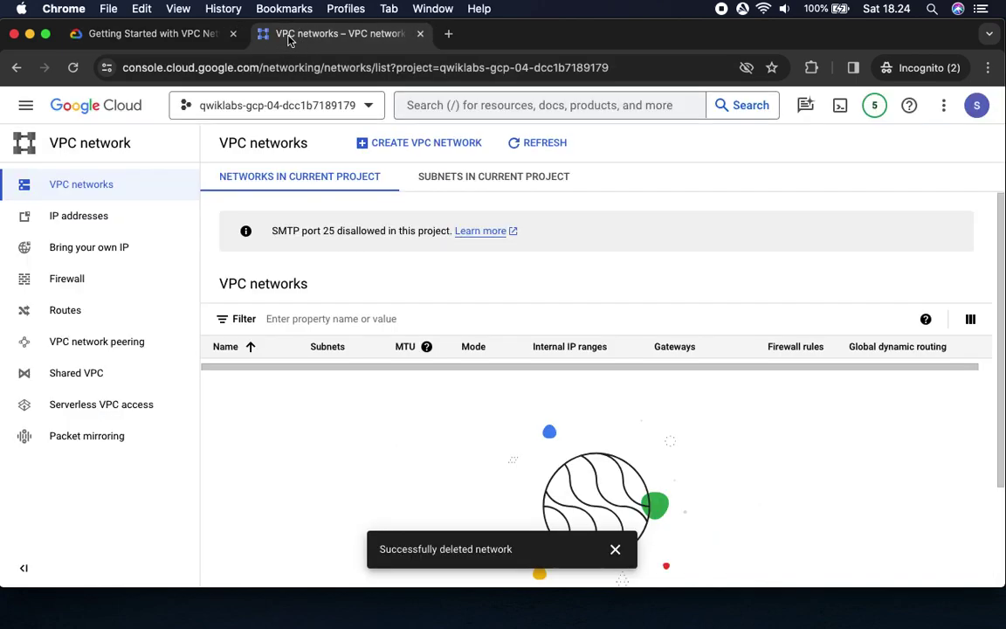
pyautogui.click(542, 144)
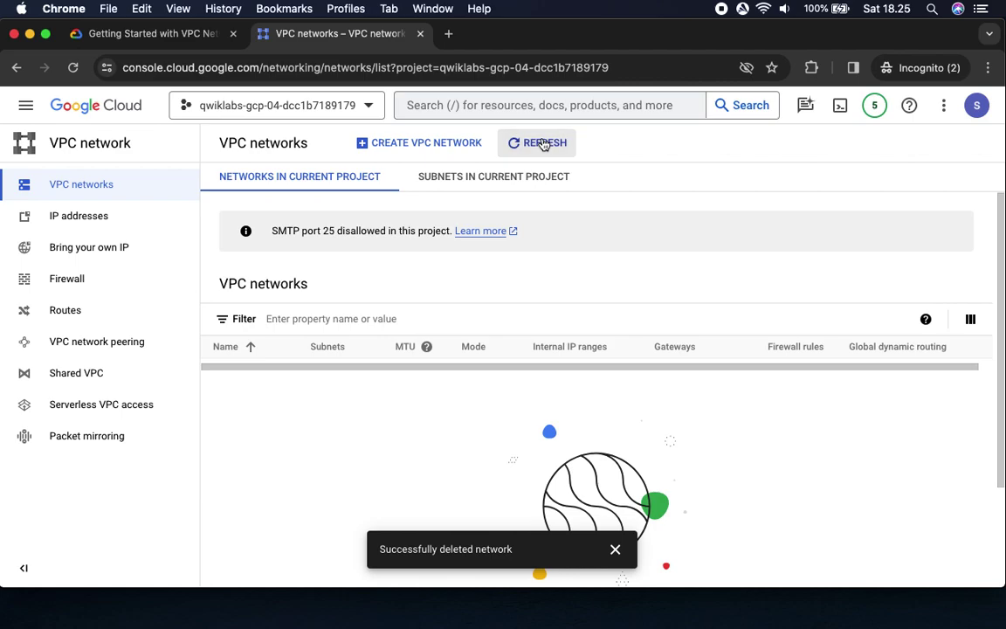
# Reopen the Firewall policies page from the VPC network section, dismiss the relocation notice and check the VPC firewall rules list.
pyautogui.click(74, 279)
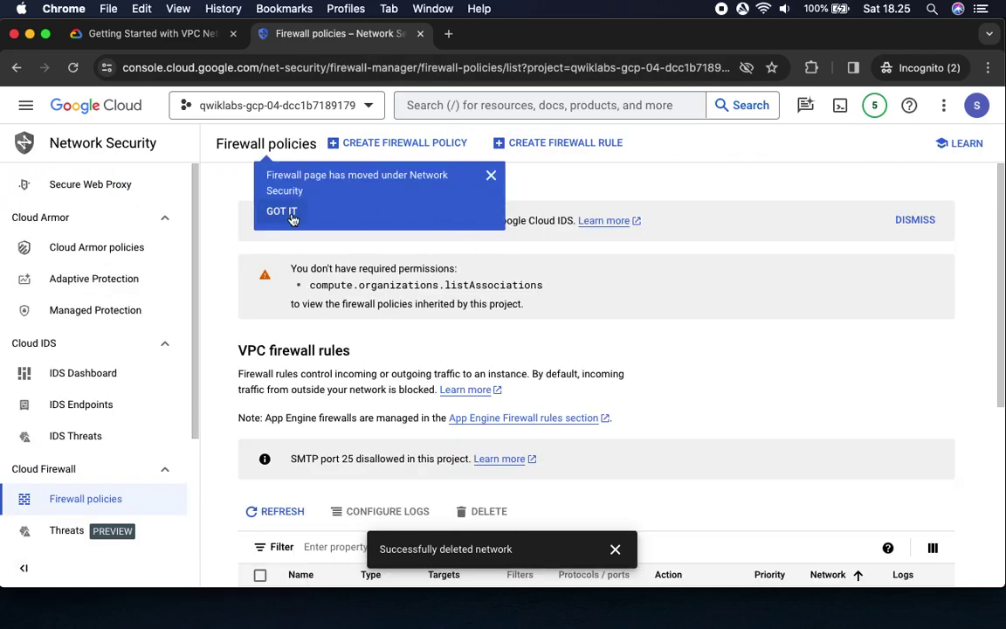
pyautogui.click(293, 216)
pyautogui.scroll(-5, 611, 332)
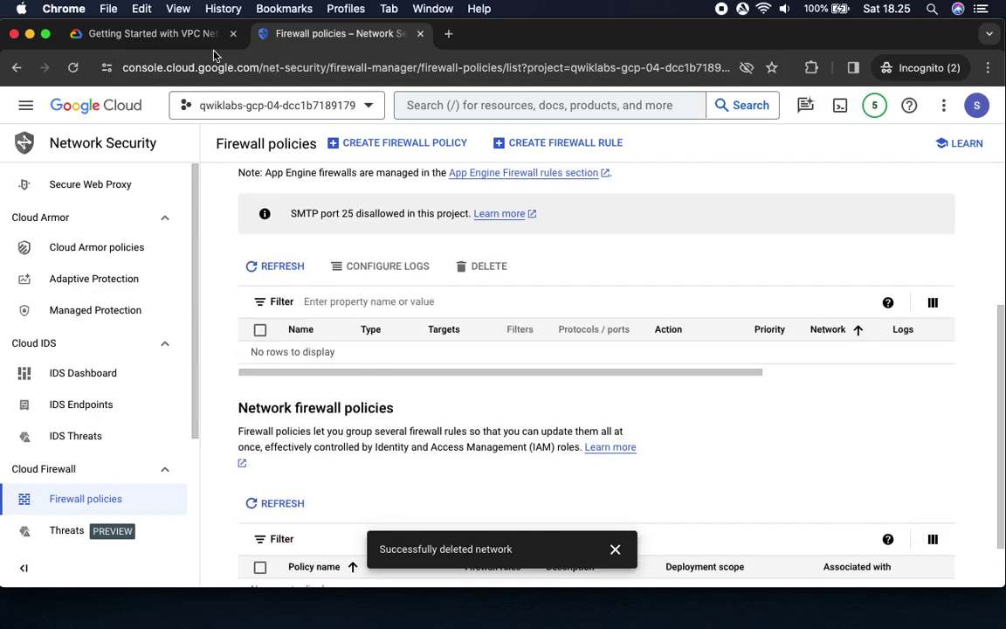
# Read the lab's section on trying to create a VM instance, open Compute Engine's VM instances page and close the tutorial panel.
pyautogui.click(166, 33)
pyautogui.scroll(-3, 464, 513)
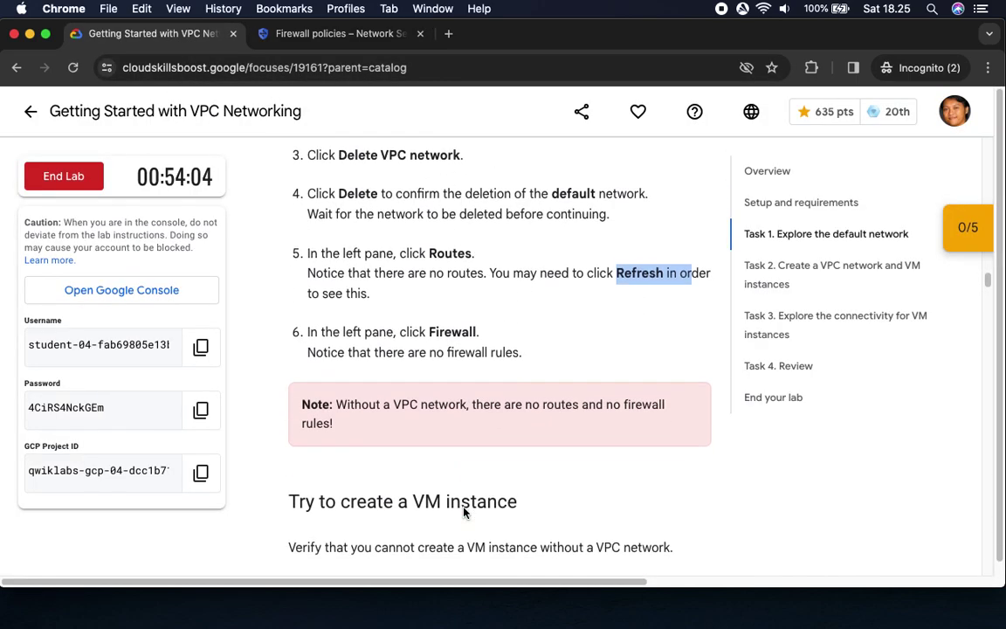
pyautogui.scroll(-5, 550, 404)
pyautogui.scroll(-2, 532, 475)
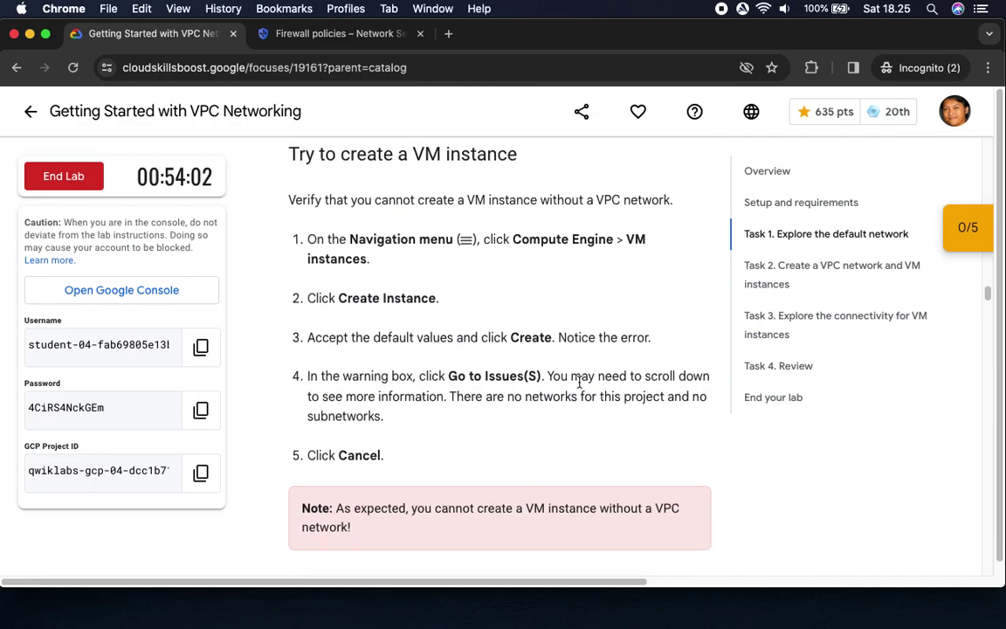
pyautogui.moveTo(512, 239); pyautogui.dragTo(629, 269)
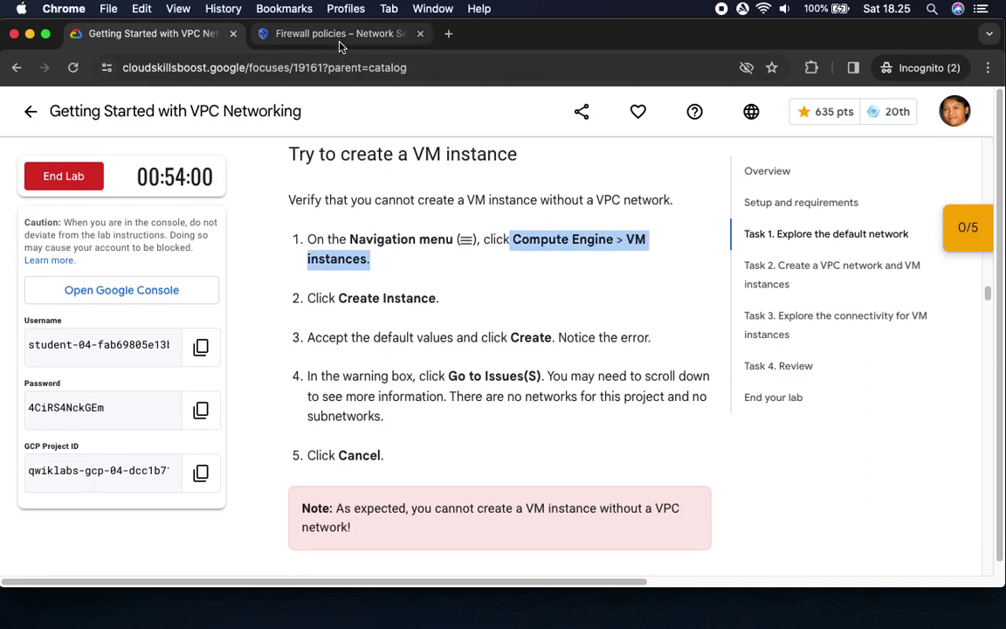
pyautogui.click(307, 35)
pyautogui.click(23, 109)
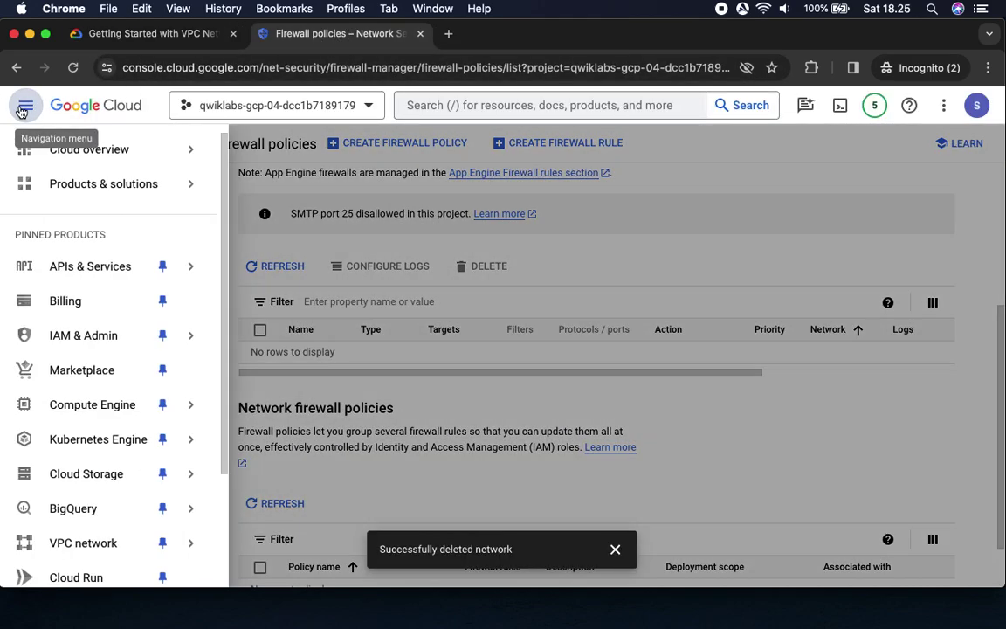
pyautogui.moveTo(125, 410)
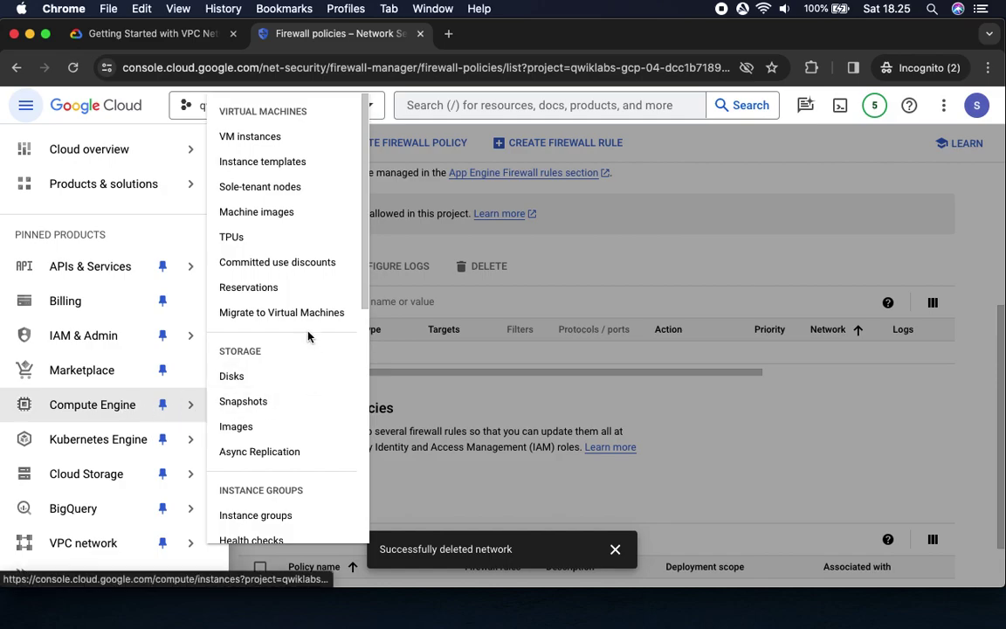
pyautogui.click(280, 140)
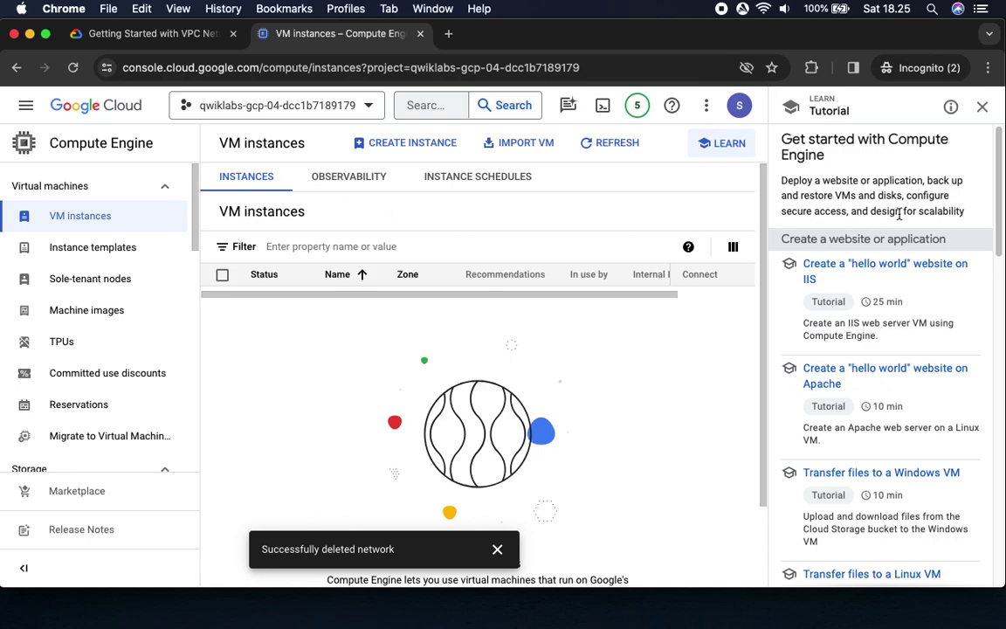
pyautogui.click(982, 107)
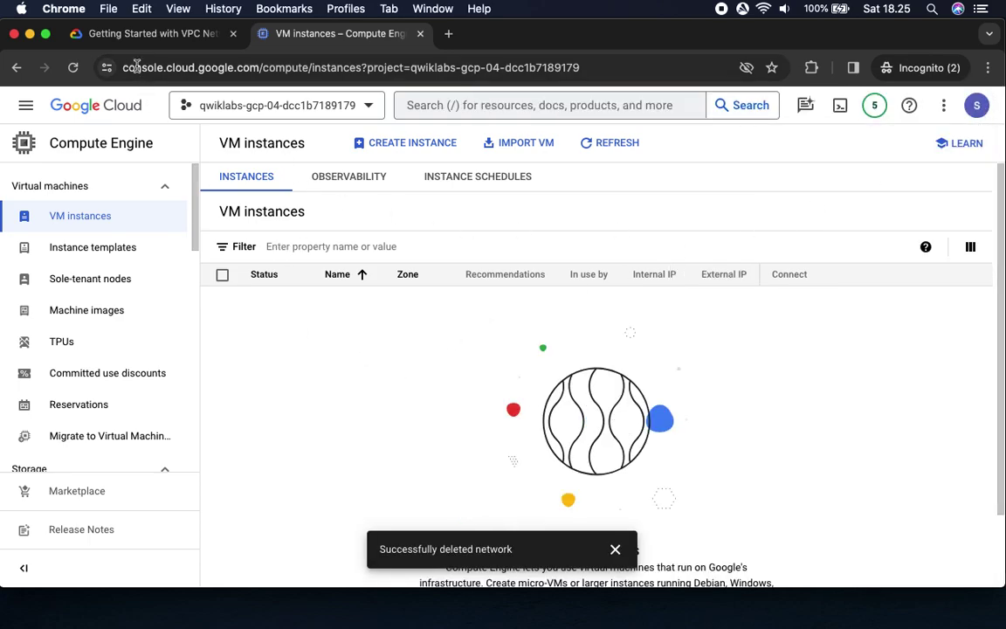
# Check the lab's Create Instance instruction and open the form for a new VM instance.
pyautogui.click(122, 32)
pyautogui.moveTo(339, 298); pyautogui.dragTo(437, 298)
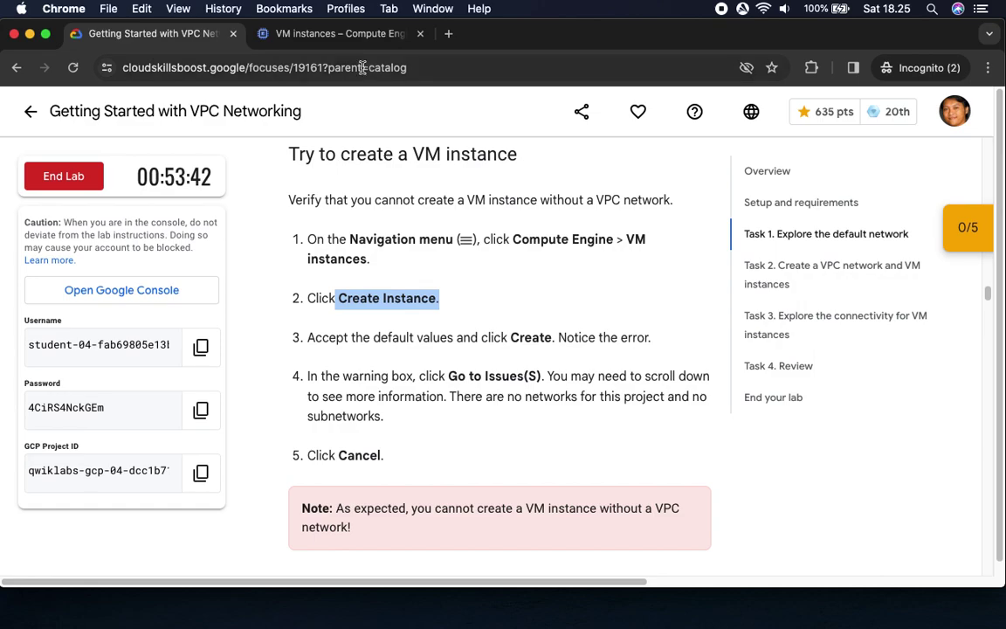
pyautogui.click(341, 33)
pyautogui.click(402, 145)
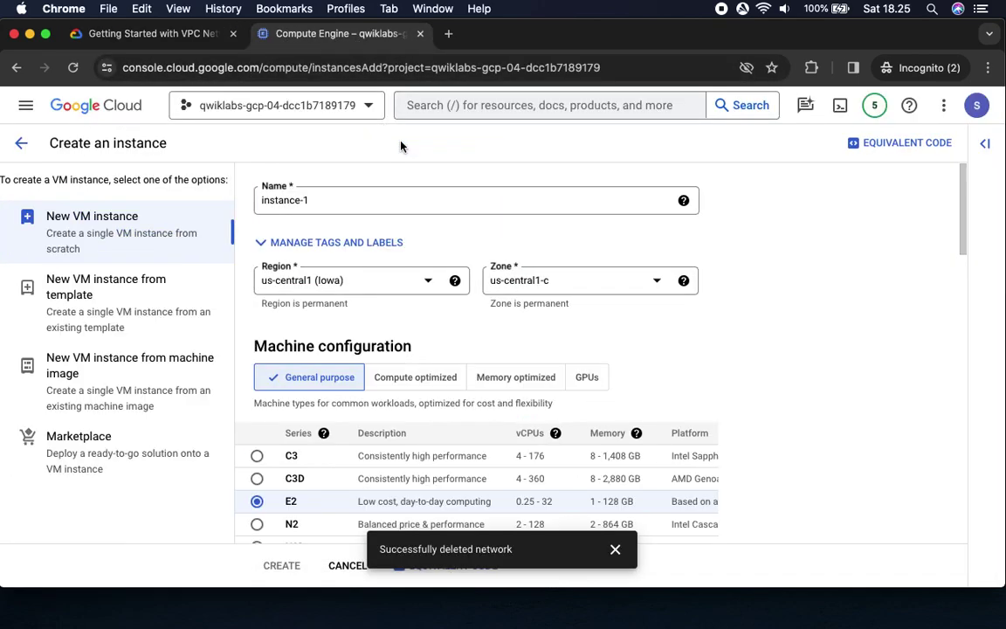
# Following the lab's instruction, try to create the VM instance with all default values, dismissing the network deletion notification first.
pyautogui.click(145, 35)
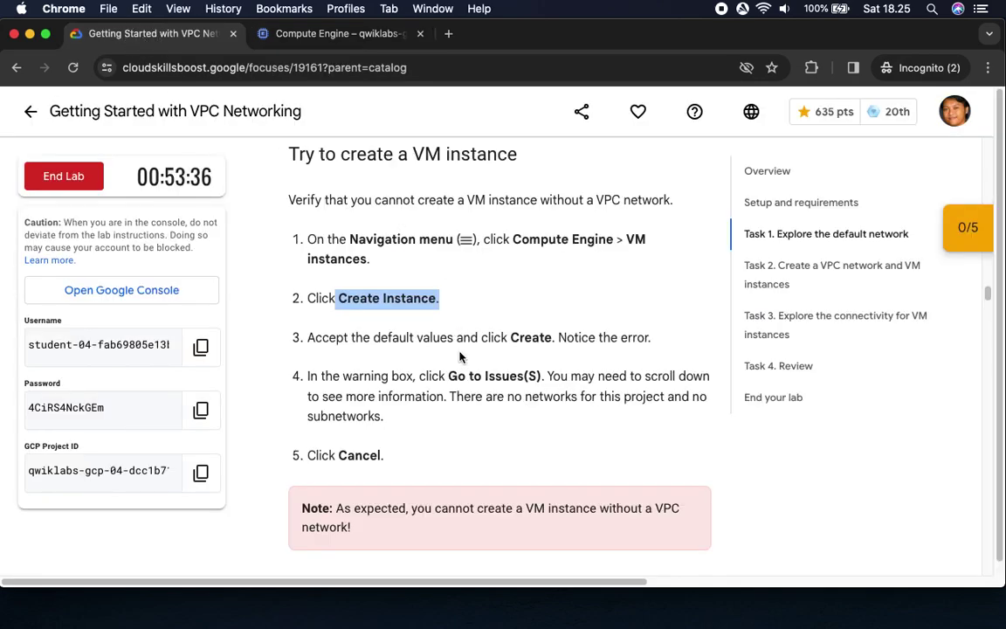
pyautogui.moveTo(509, 338); pyautogui.dragTo(618, 337)
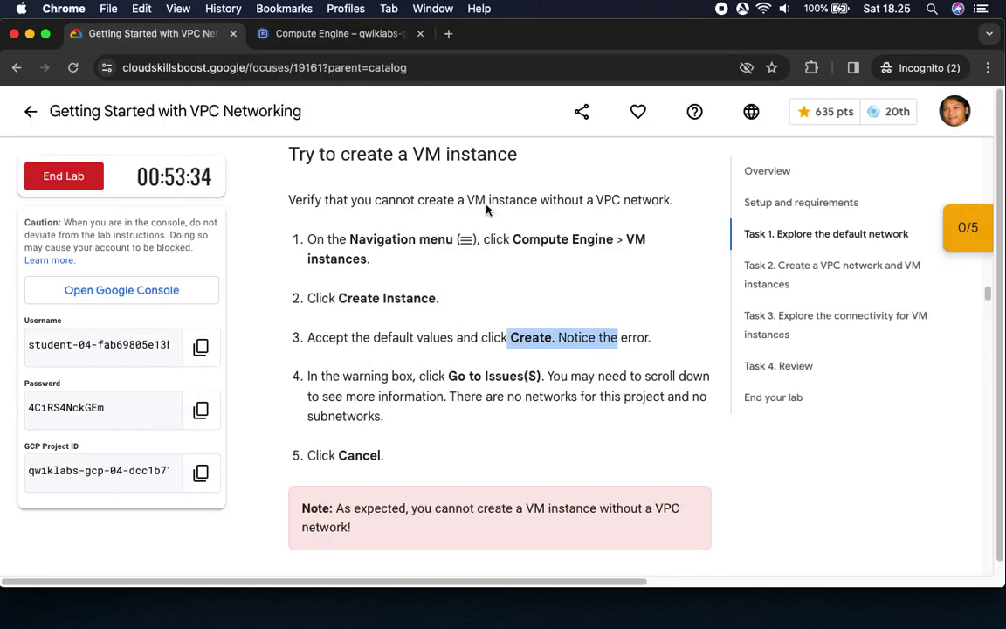
pyautogui.click(318, 35)
pyautogui.scroll(-15, 707, 375)
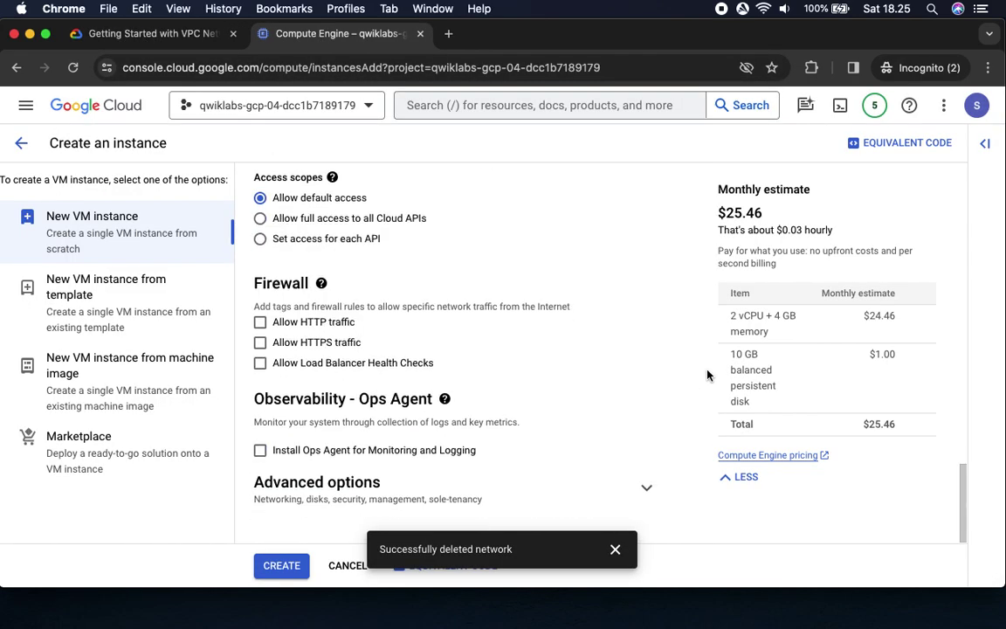
pyautogui.click(615, 549)
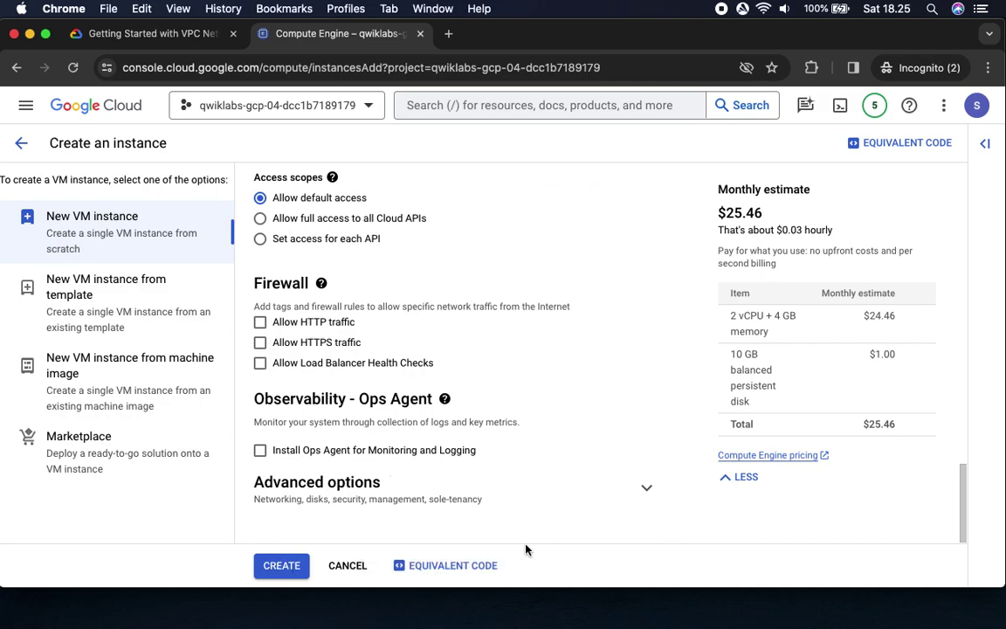
pyautogui.click(276, 568)
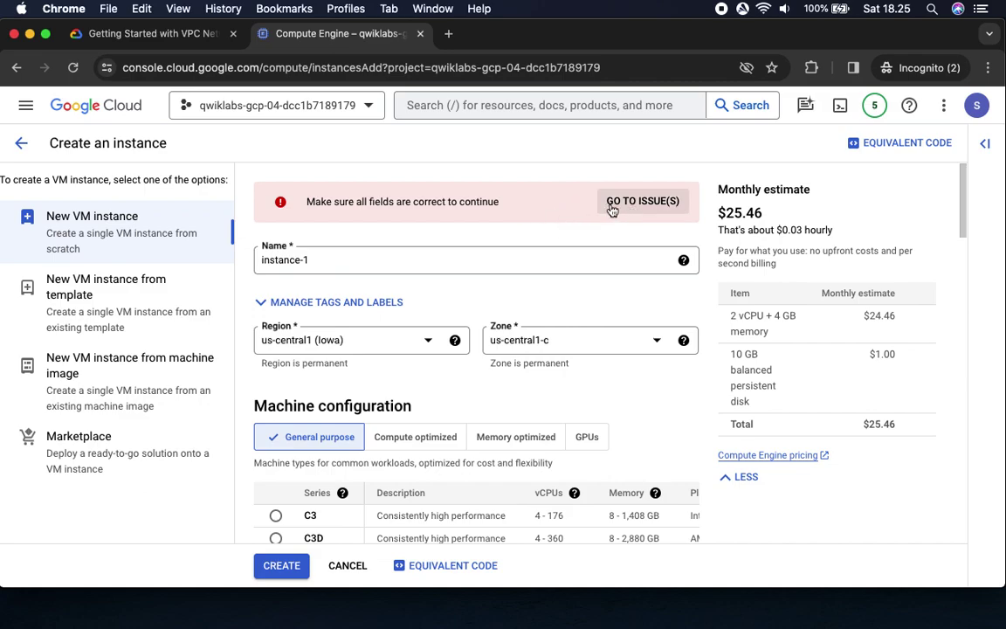
# Following the lab's instruction, go to the flagged issues in the VM instance form and read the lab's explanation through the end of Task 1.
pyautogui.click(161, 33)
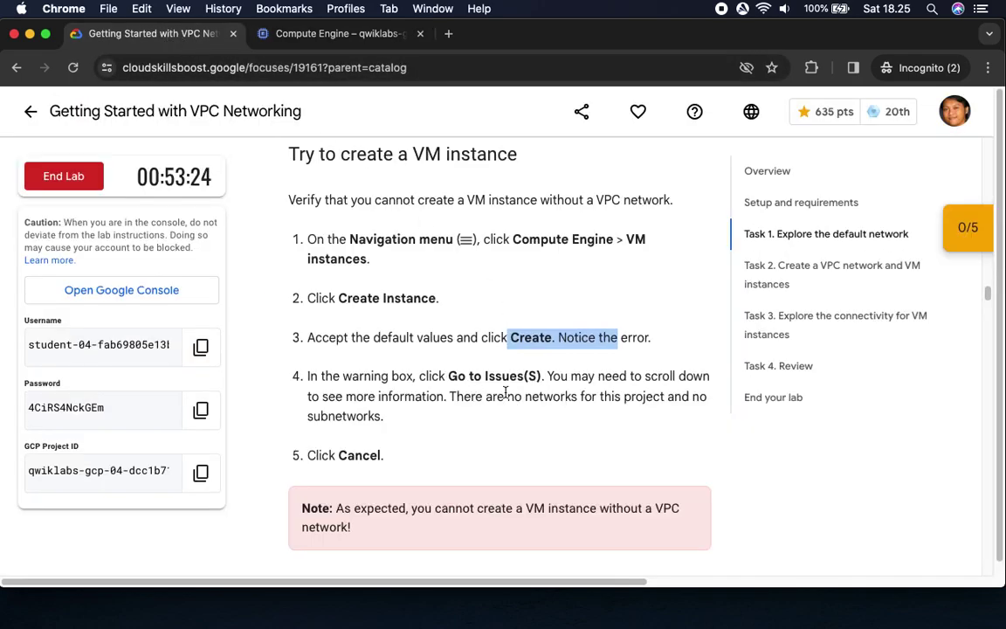
pyautogui.click(347, 35)
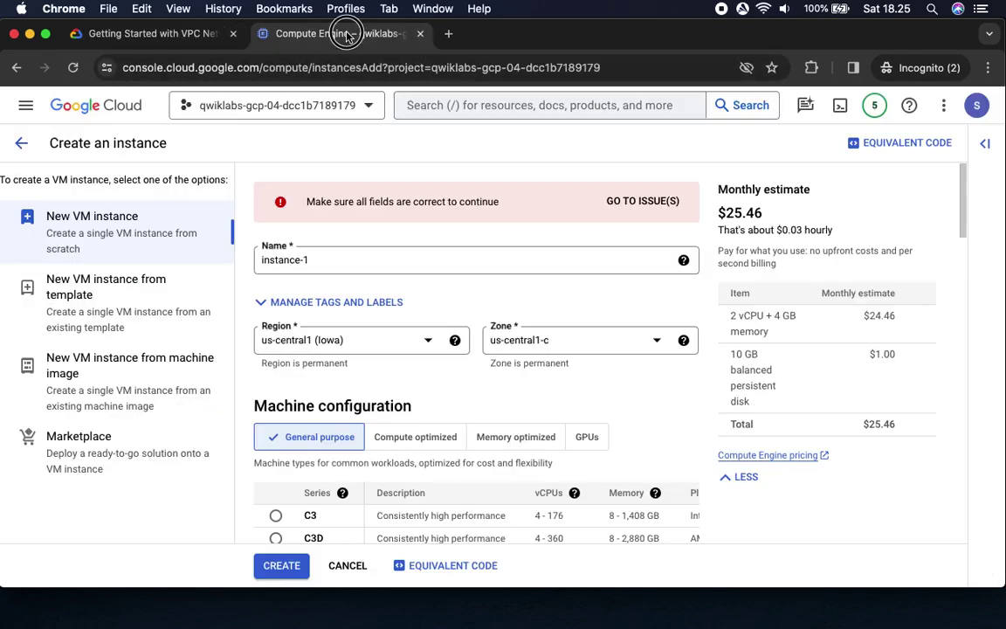
pyautogui.click(643, 207)
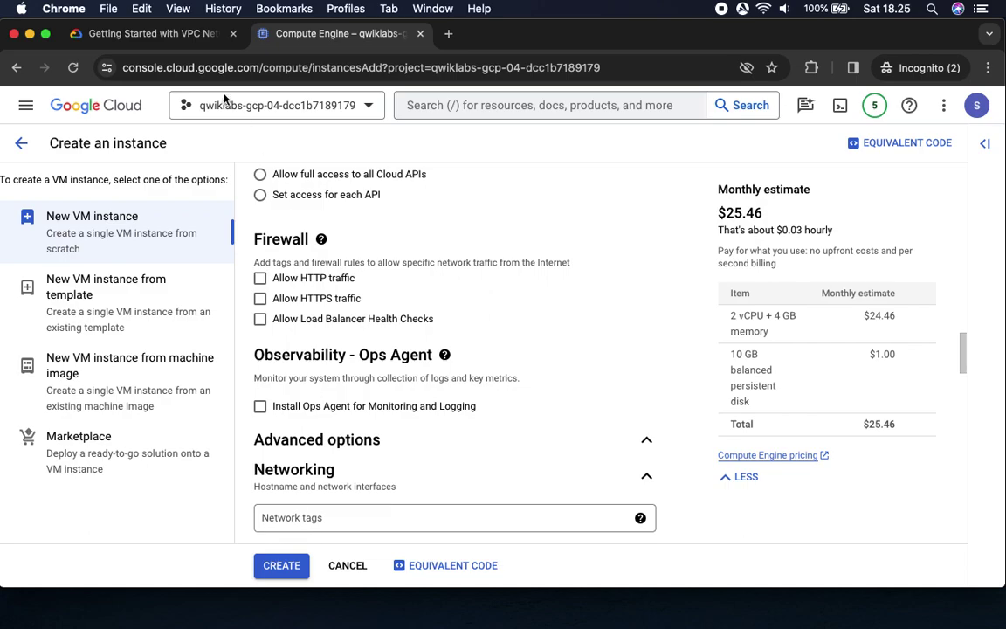
pyautogui.click(125, 36)
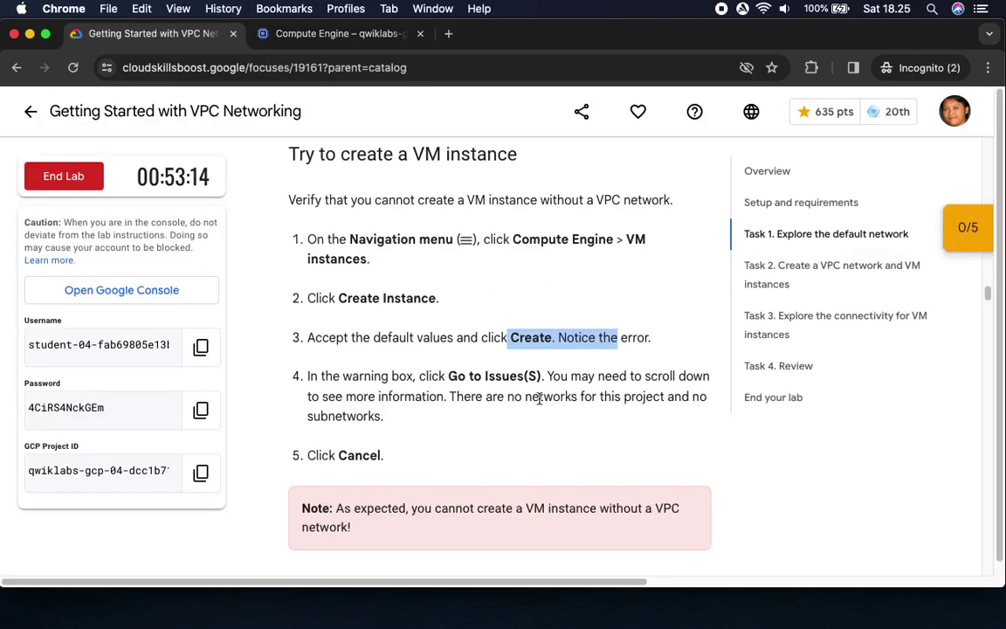
pyautogui.moveTo(485, 396); pyautogui.dragTo(604, 396)
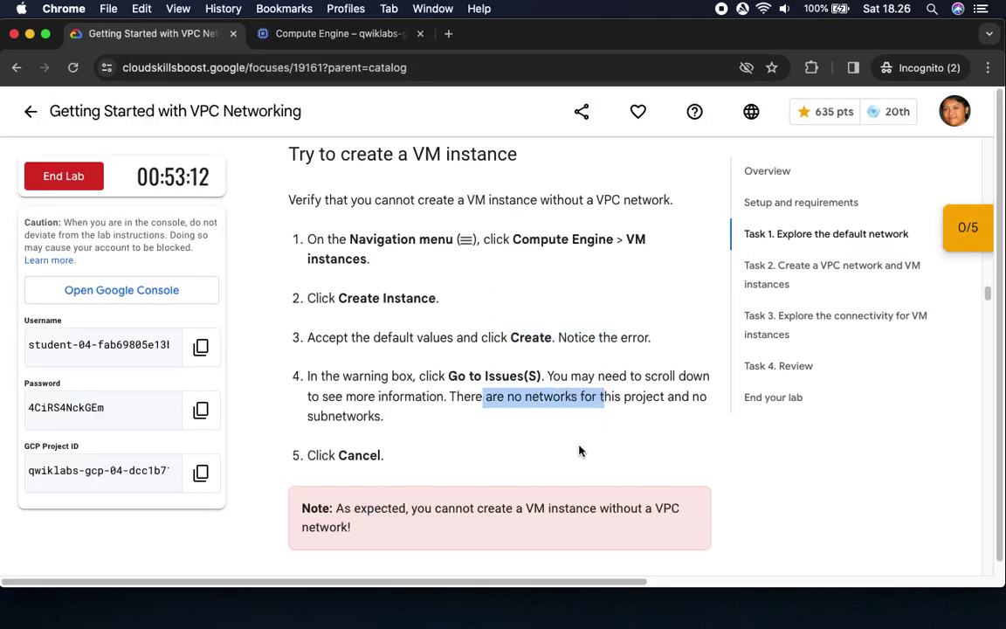
pyautogui.scroll(-3, 574, 448)
pyautogui.scroll(-1, 574, 448)
pyautogui.moveTo(330, 305); pyautogui.dragTo(626, 375)
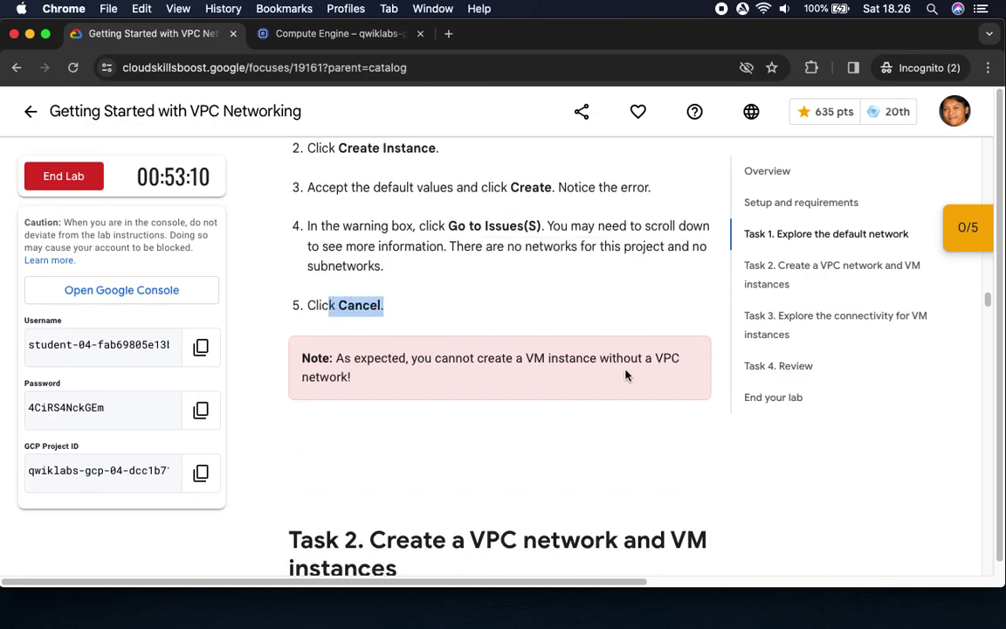
# Read the lab's Task 2 instructions for creating an auto mode VPC network and open the VPC networks page in the Cloud console.
pyautogui.scroll(-7, 422, 461)
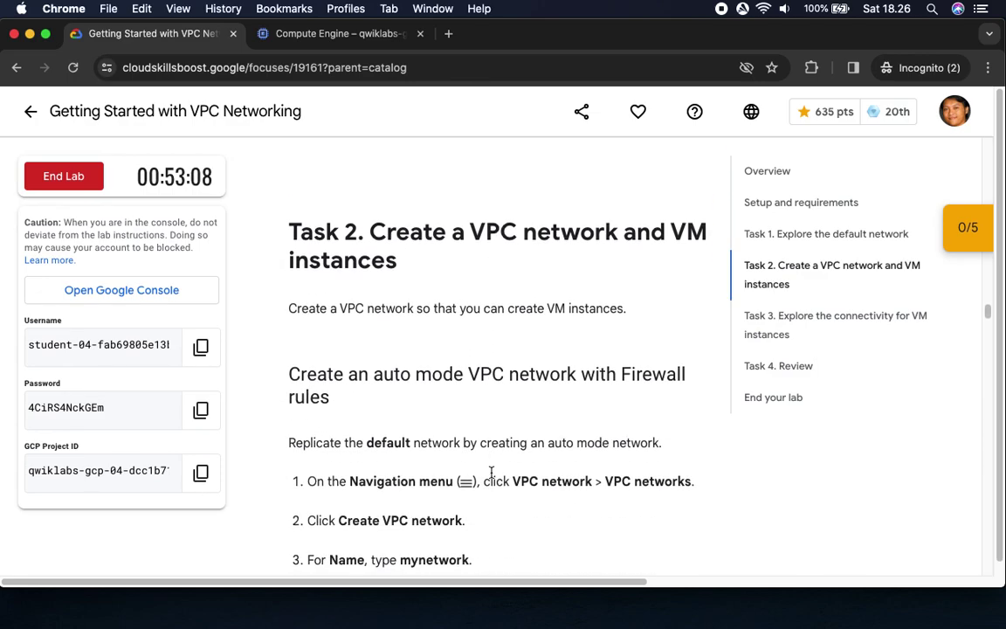
pyautogui.scroll(-6, 449, 411)
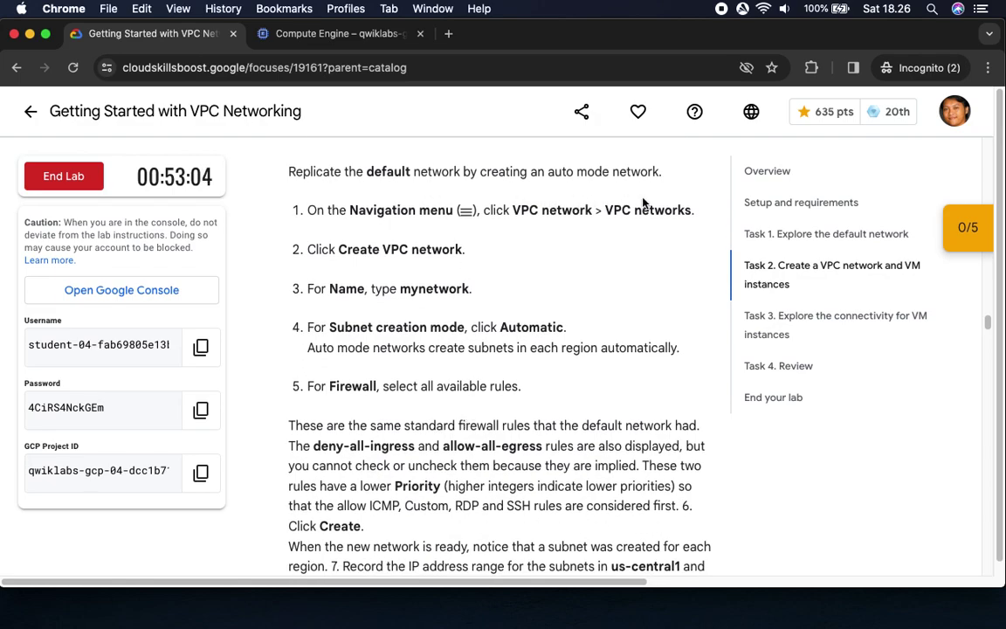
pyautogui.click(564, 212)
pyautogui.moveTo(512, 210); pyautogui.dragTo(691, 210)
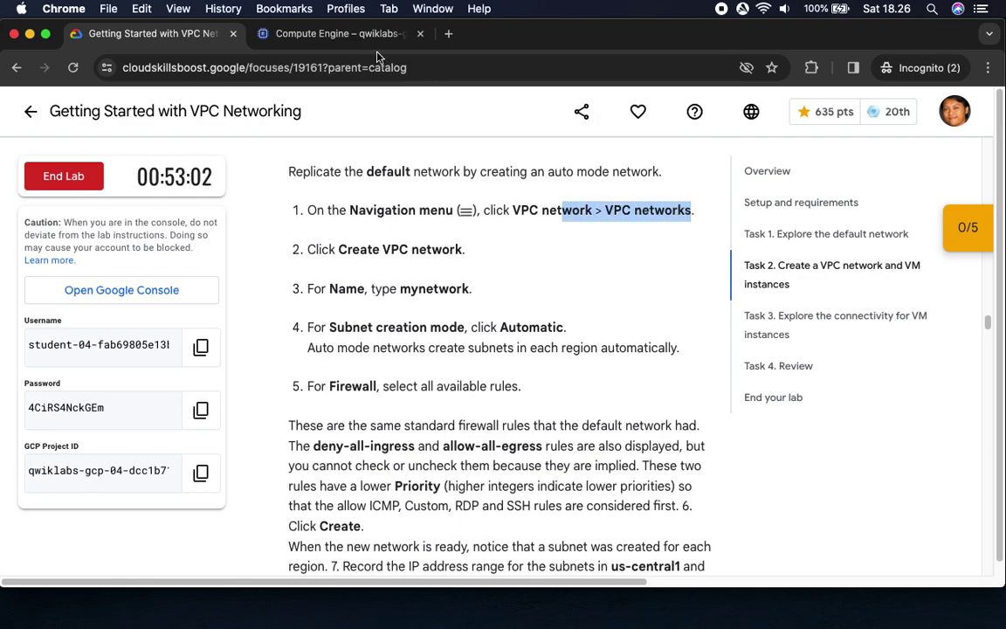
pyautogui.click(330, 33)
pyautogui.click(24, 107)
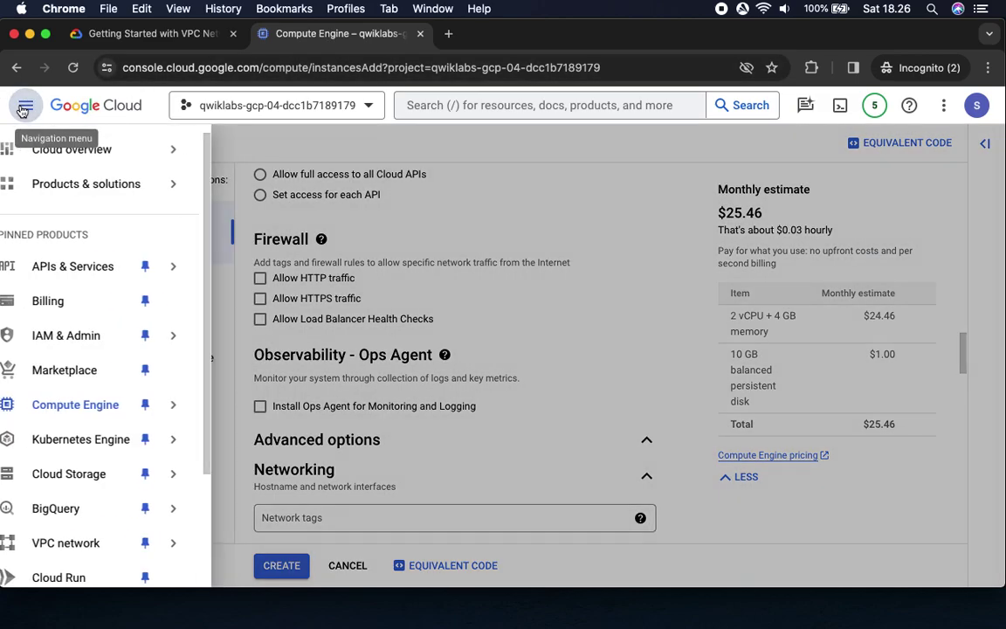
pyautogui.moveTo(94, 543)
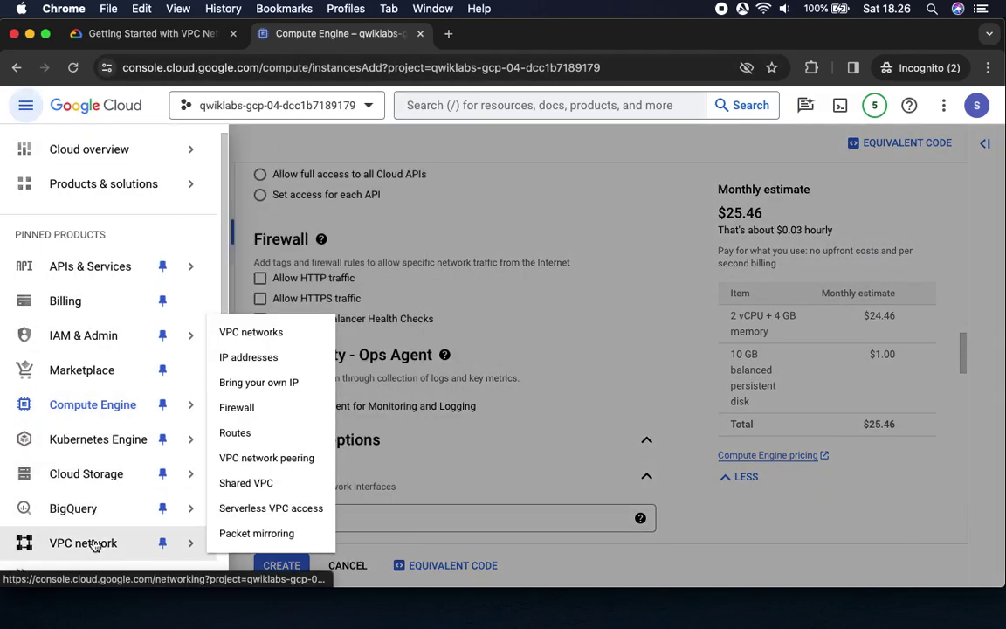
pyautogui.click(269, 332)
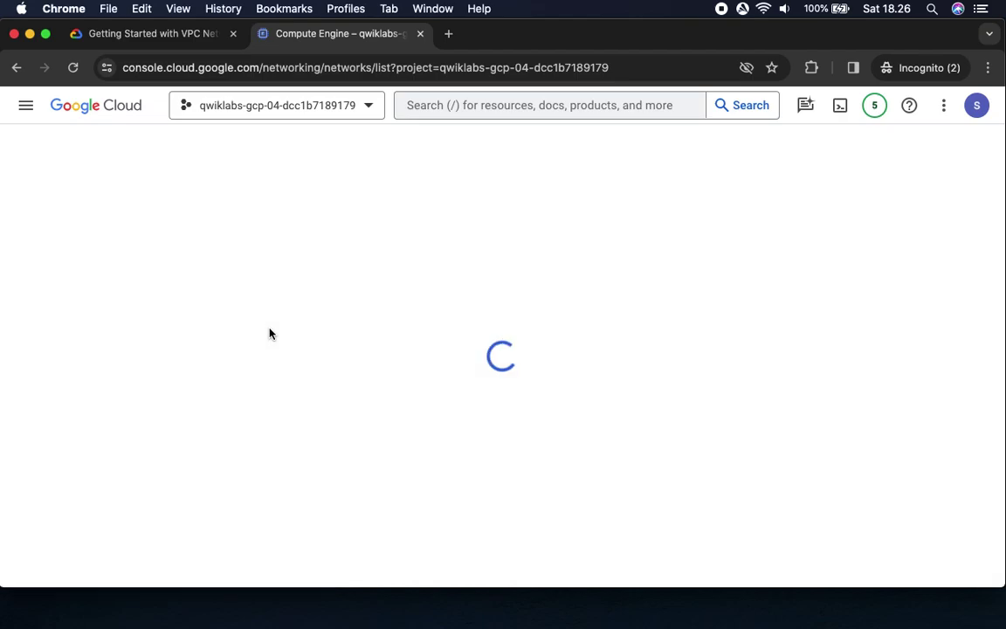
# Check the lab's Create VPC network instruction and open the form for a new VPC network.
pyautogui.click(154, 40)
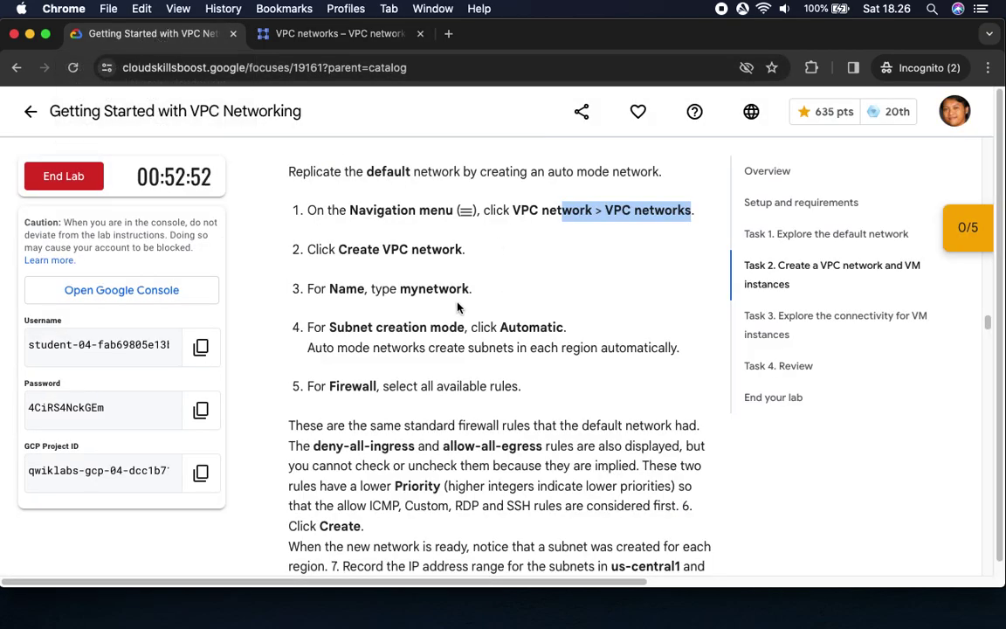
pyautogui.moveTo(341, 250); pyautogui.dragTo(462, 250)
pyautogui.click(326, 33)
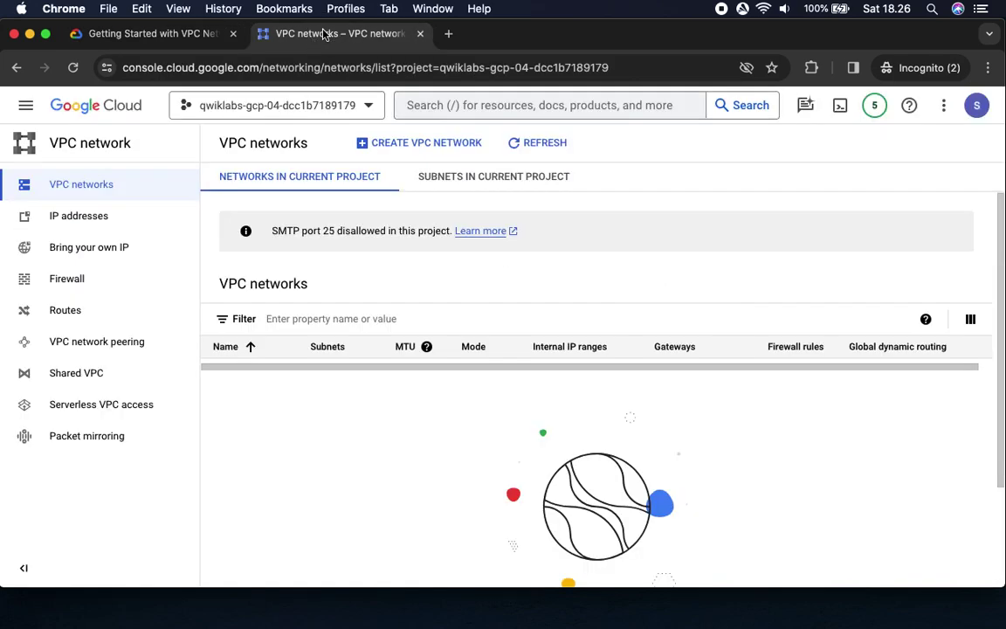
pyautogui.click(429, 148)
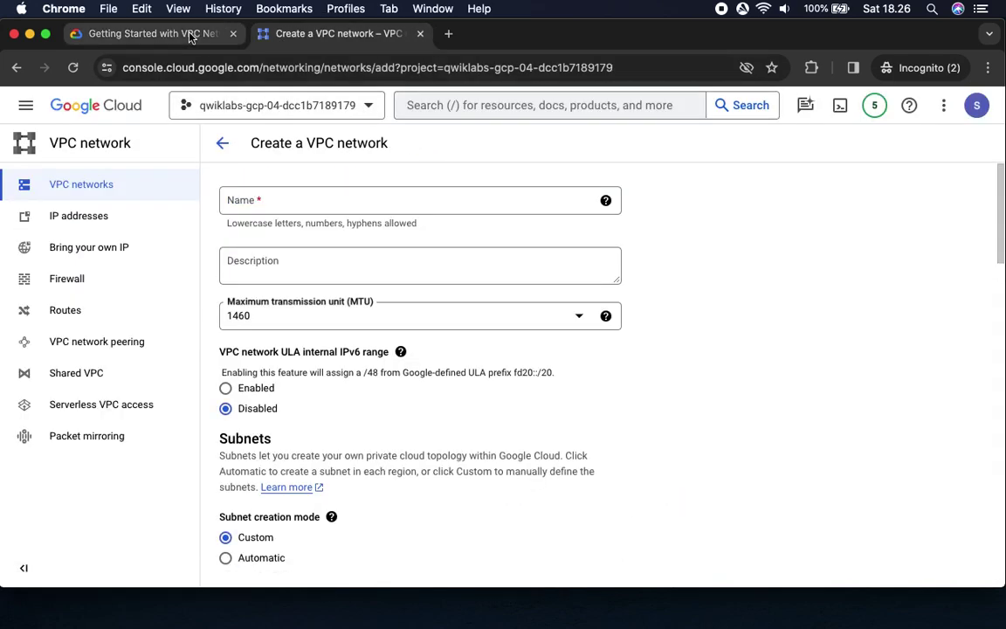
# Copy the network name from the lab instructions and name the new VPC network mynetwork.
pyautogui.click(149, 33)
pyautogui.doubleClick(424, 288)
pyautogui.press('super+c')
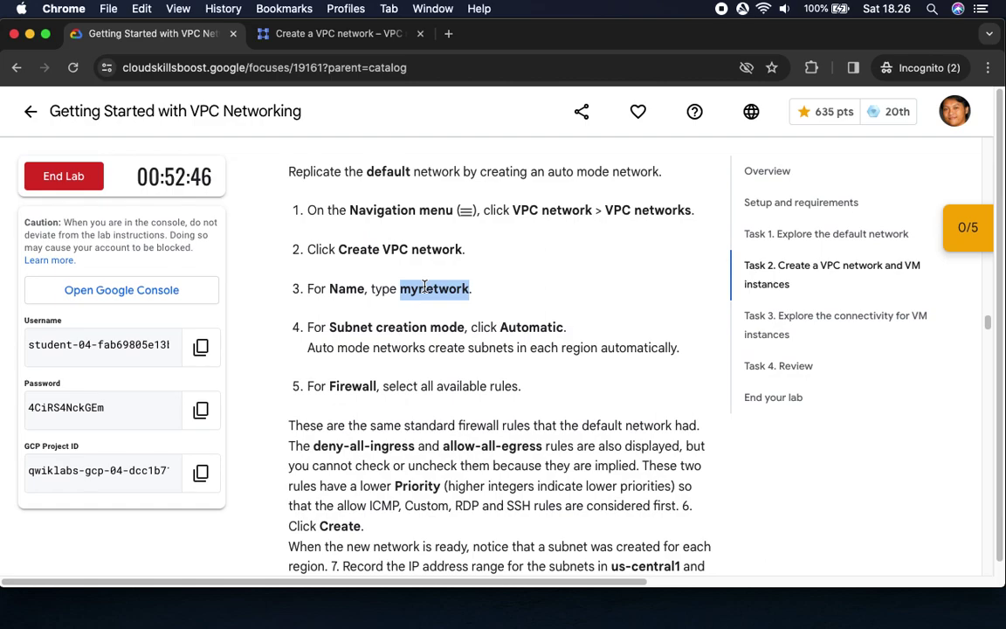
pyautogui.click(339, 34)
pyautogui.click(332, 201)
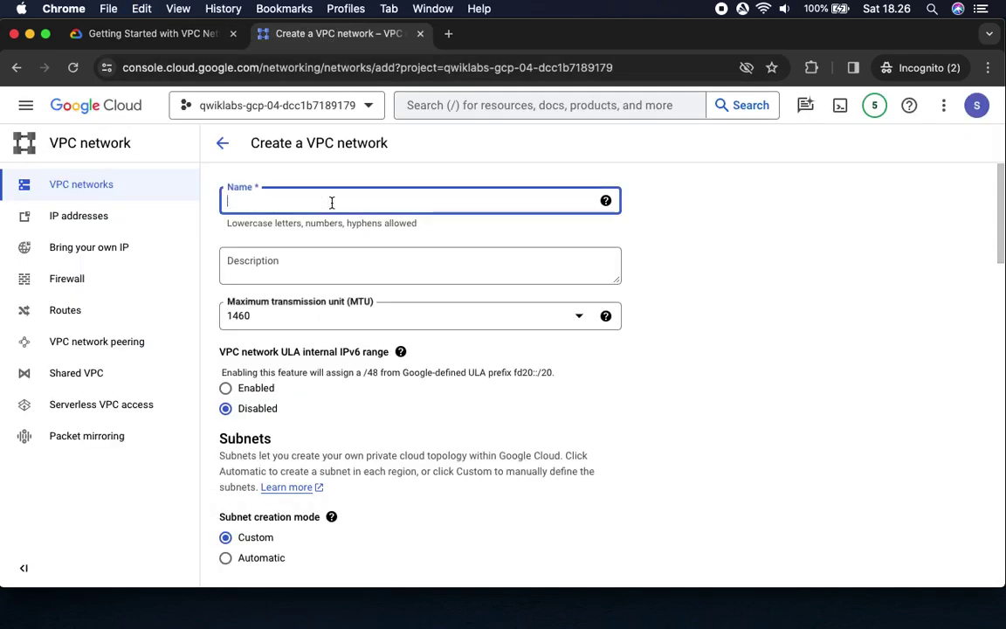
pyautogui.press('super+v')
# Check the lab's subnet instruction and set the new VPC network's subnet creation mode to Automatic.
pyautogui.click(210, 35)
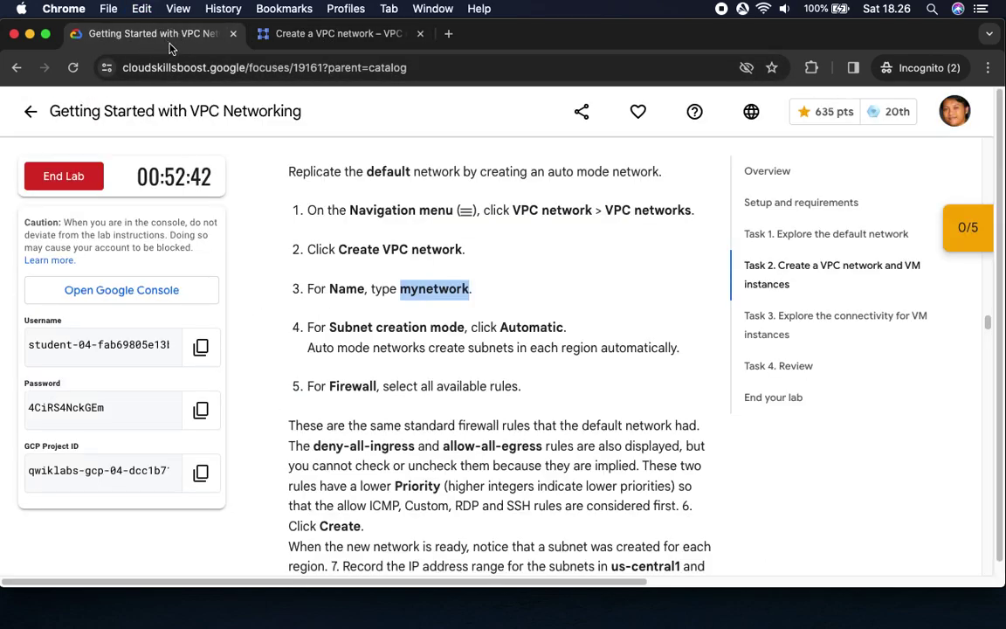
pyautogui.scroll(-3, 531, 394)
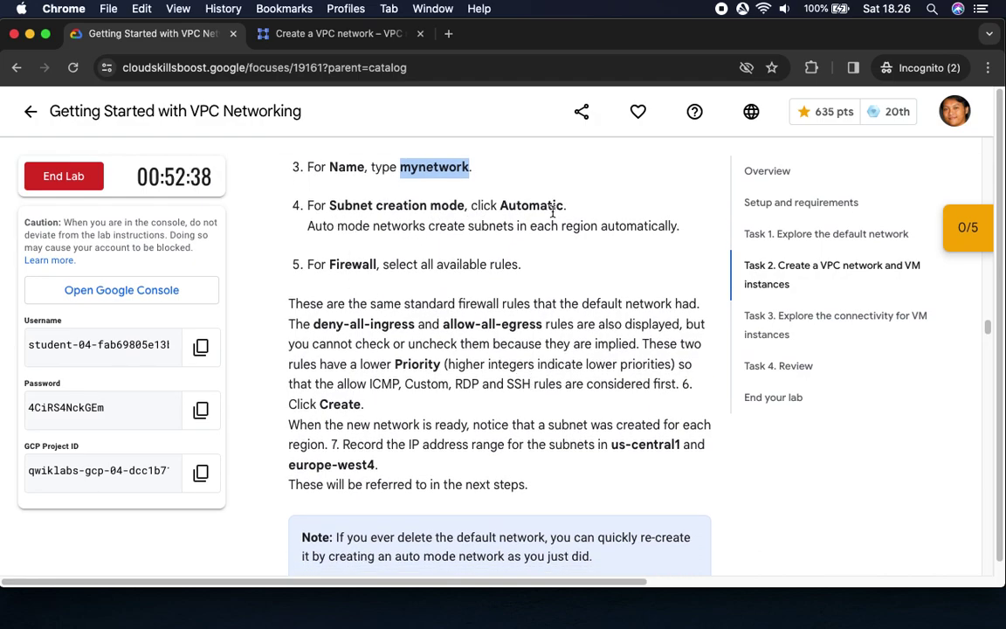
pyautogui.click(336, 33)
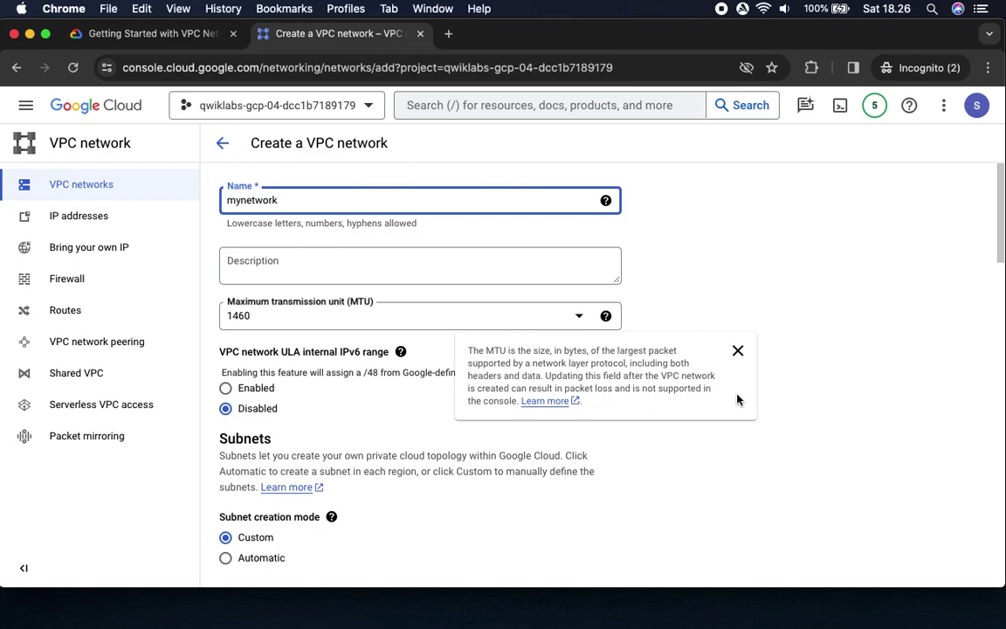
pyautogui.scroll(-5, 725, 525)
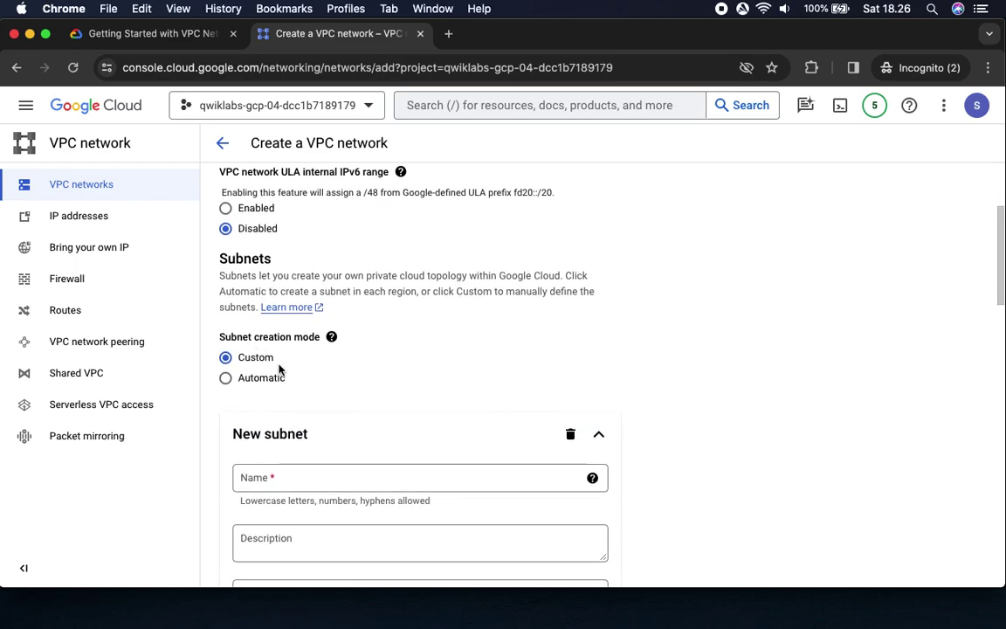
pyautogui.click(226, 378)
pyautogui.scroll(-2, 224, 382)
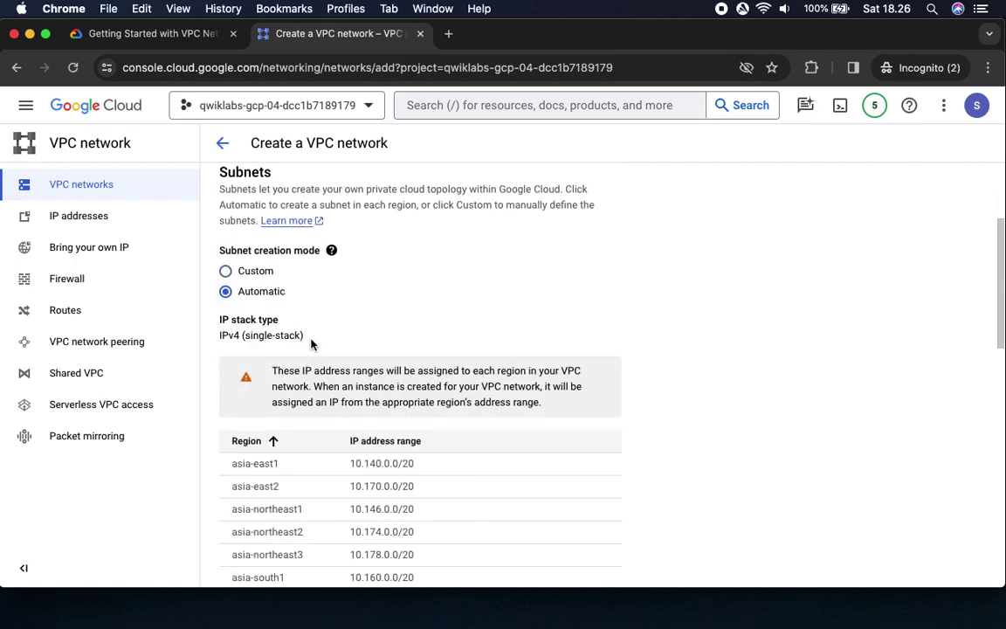
# Following the lab's firewall instruction, select all available IPv4 firewall rules for the new VPC network.
pyautogui.click(166, 35)
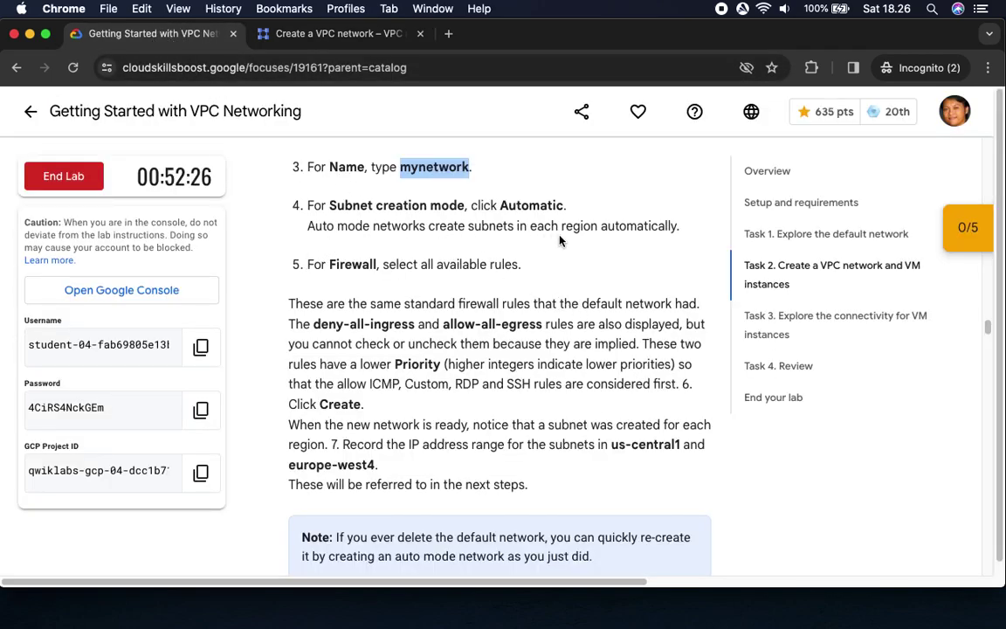
pyautogui.moveTo(303, 264); pyautogui.dragTo(522, 265)
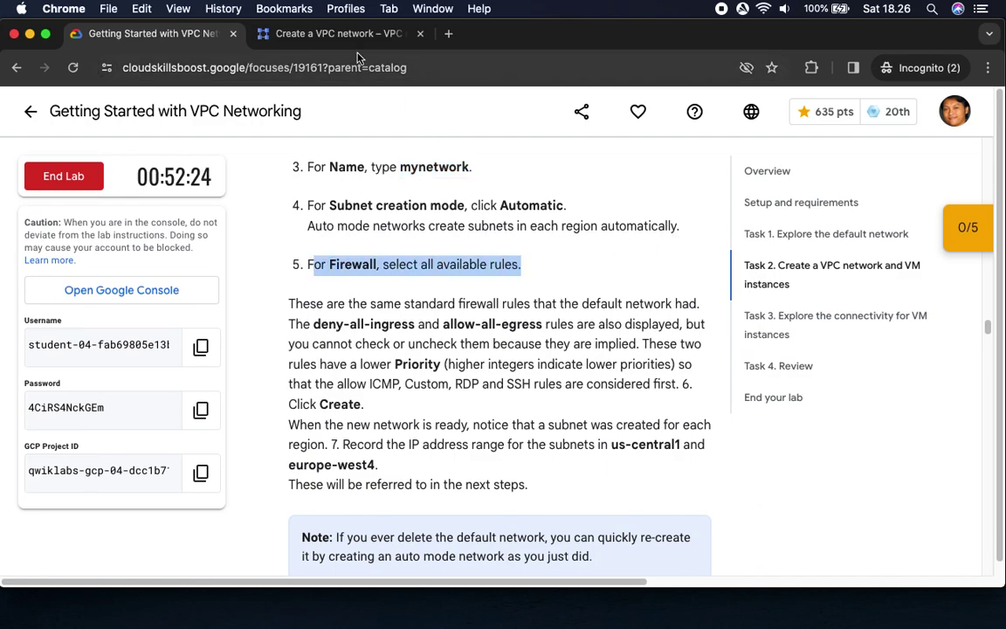
pyautogui.click(302, 31)
pyautogui.scroll(-5, 753, 386)
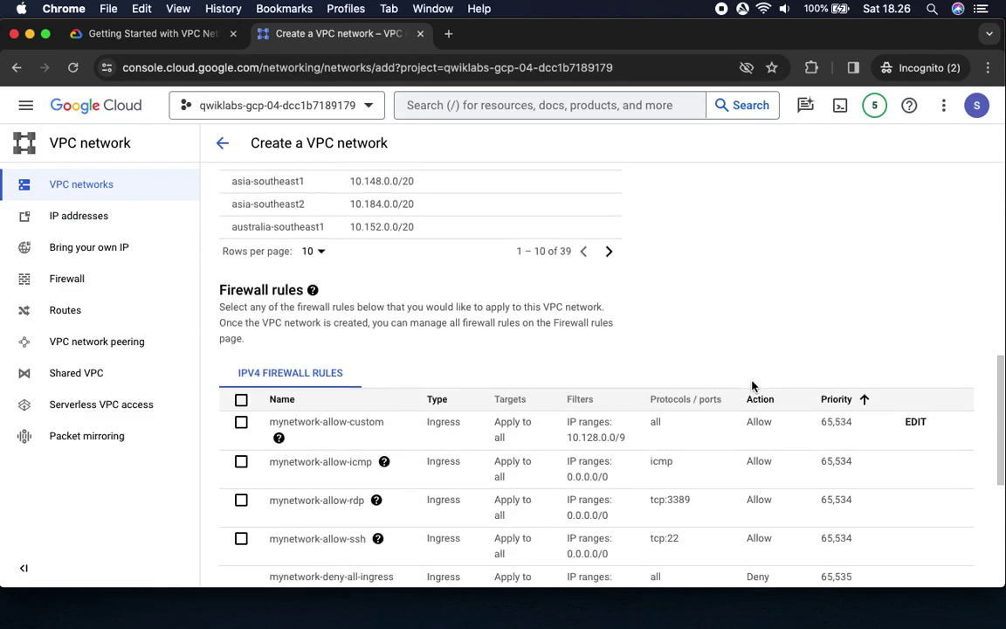
pyautogui.scroll(-1, 753, 386)
pyautogui.click(241, 315)
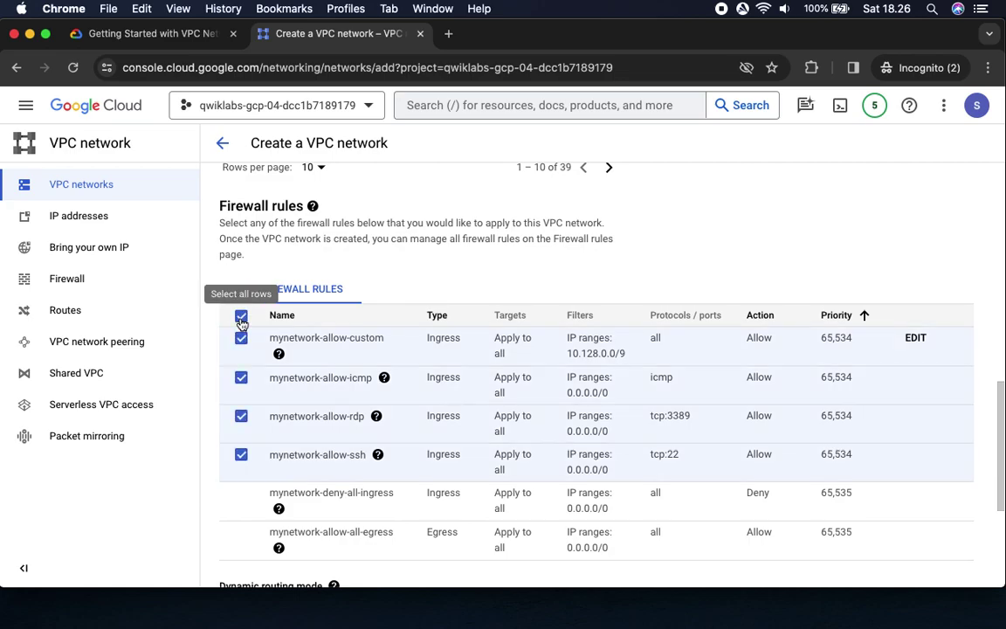
# Read the lab's remaining instructions for the auto mode network and the start of the section on creating a VM instance in us-central1.
pyautogui.click(147, 35)
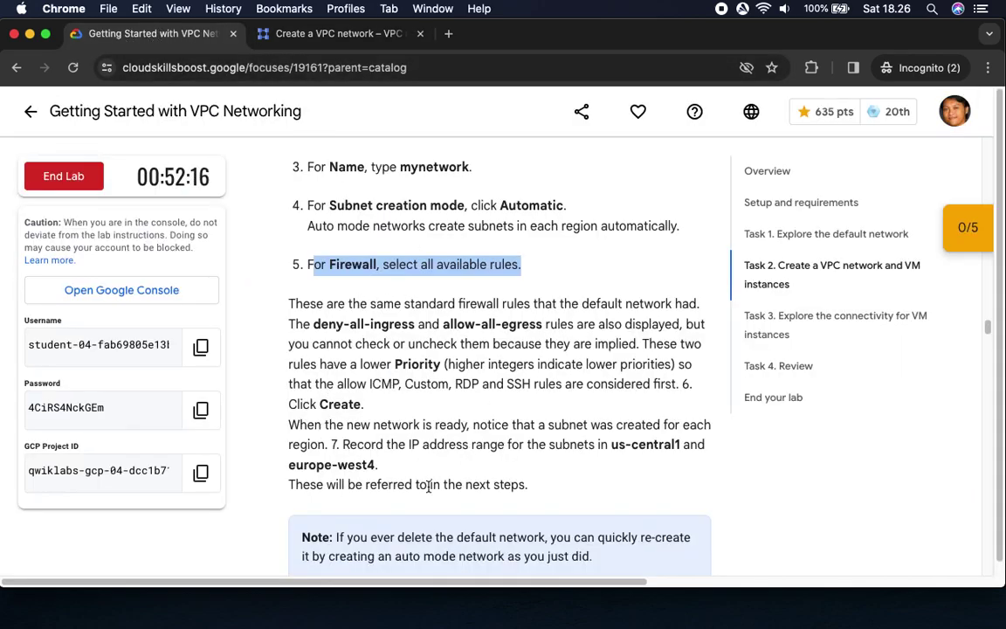
pyautogui.scroll(-2, 533, 494)
pyautogui.scroll(-4, 532, 494)
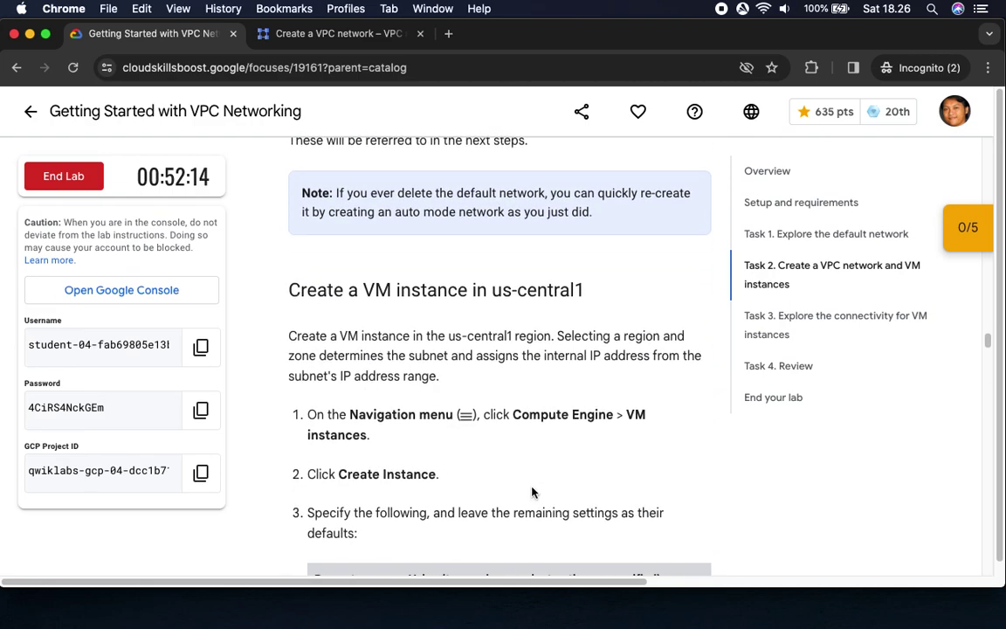
pyautogui.scroll(4, 532, 493)
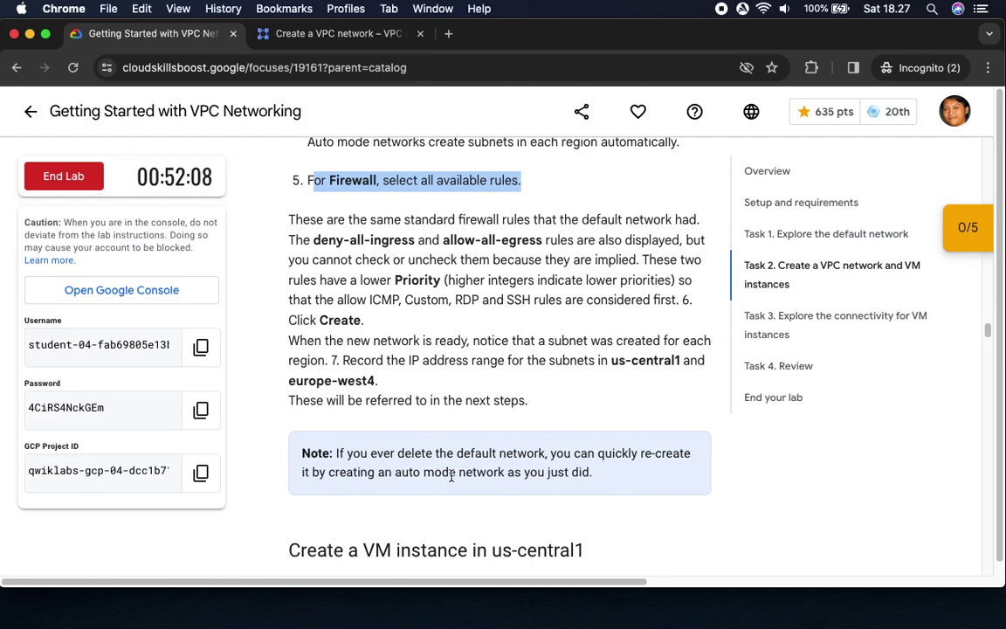
pyautogui.scroll(-5, 516, 512)
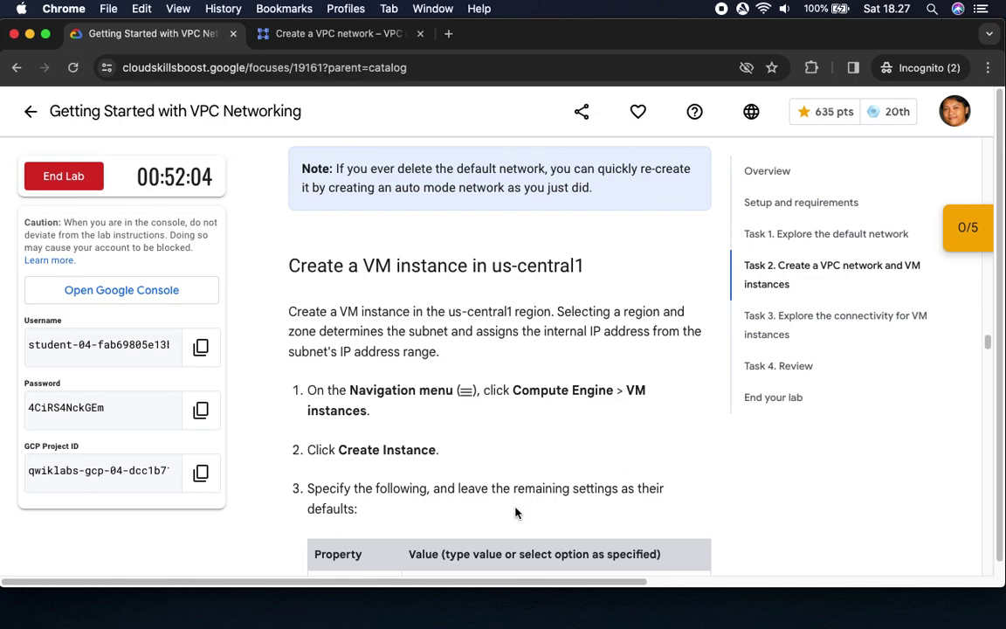
pyautogui.scroll(2, 505, 499)
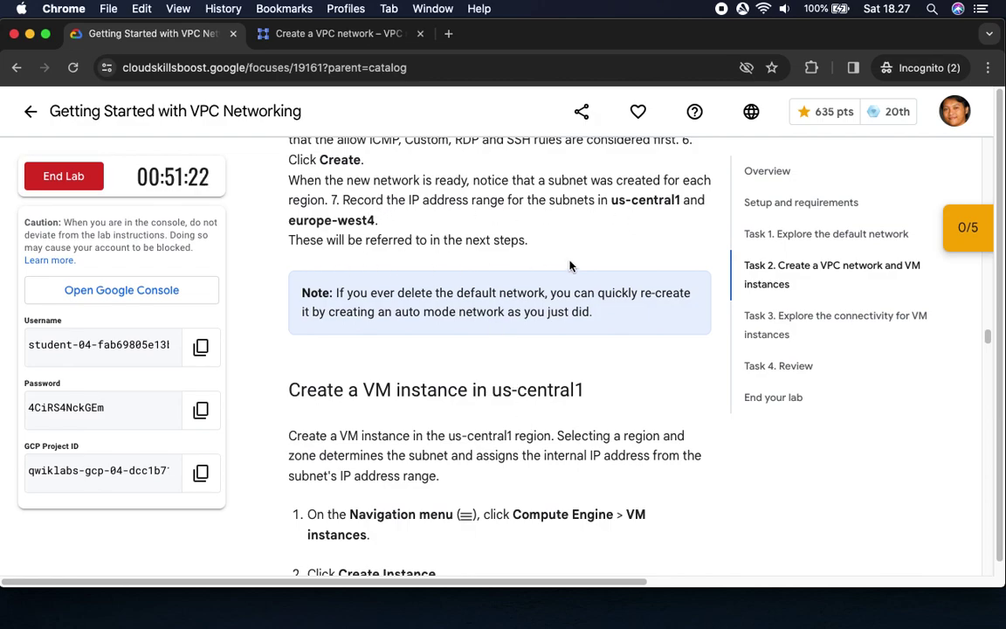
pyautogui.scroll(1, 432, 252)
pyautogui.scroll(4, 410, 240)
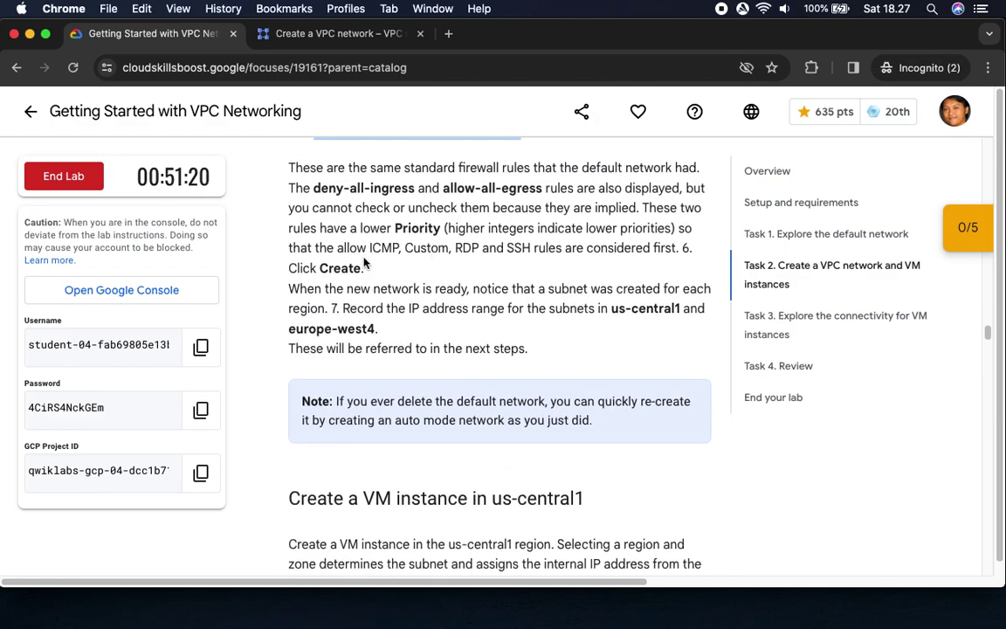
pyautogui.scroll(1, 384, 229)
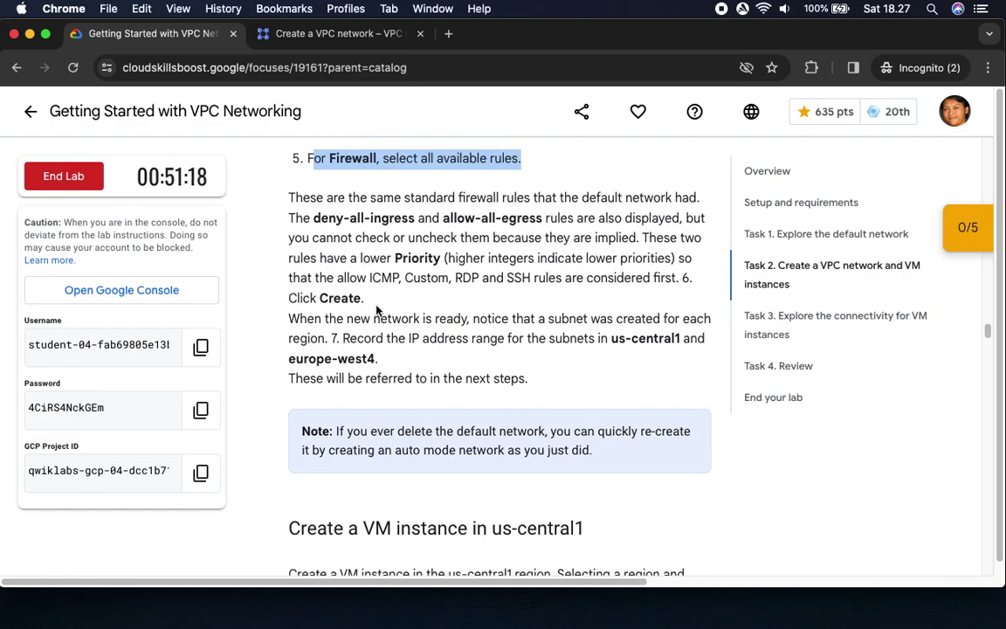
# Following the lab's instruction, create the mynetwork VPC network with regional dynamic routing.
pyautogui.moveTo(680, 278); pyautogui.dragTo(682, 289)
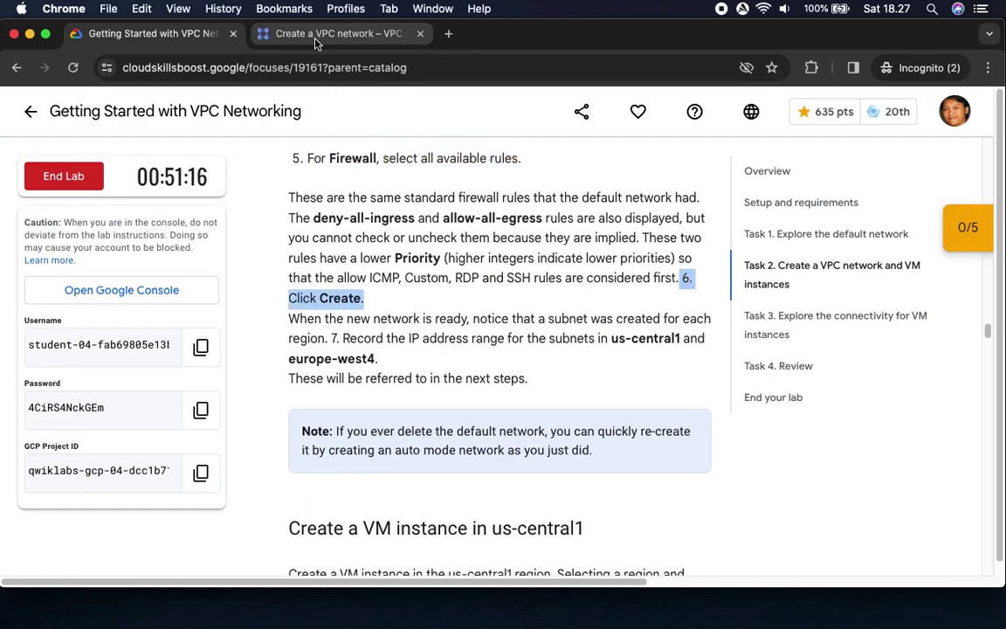
pyautogui.click(283, 34)
pyautogui.scroll(-5, 600, 252)
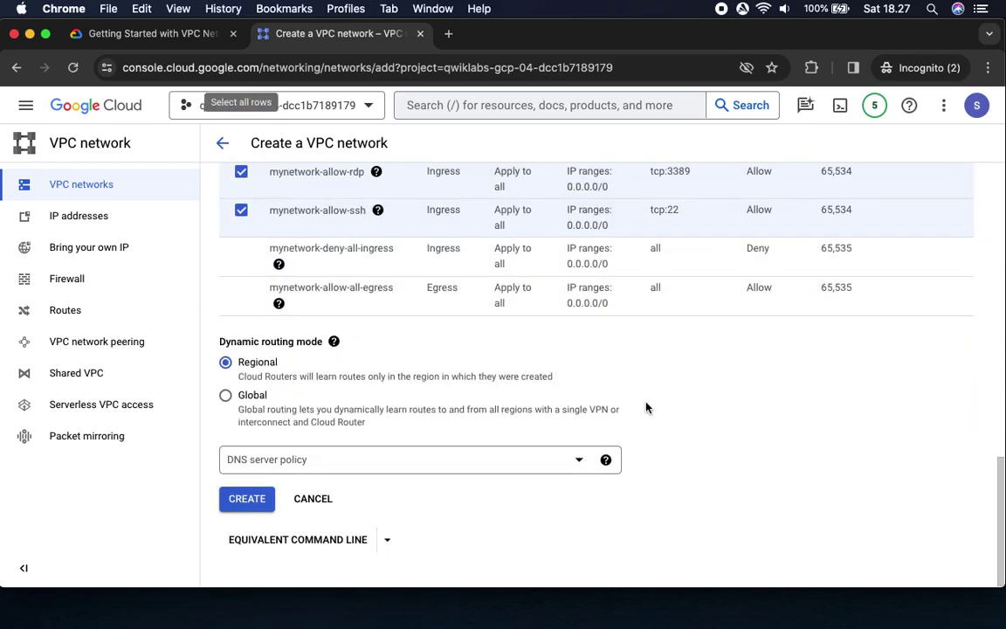
pyautogui.click(245, 498)
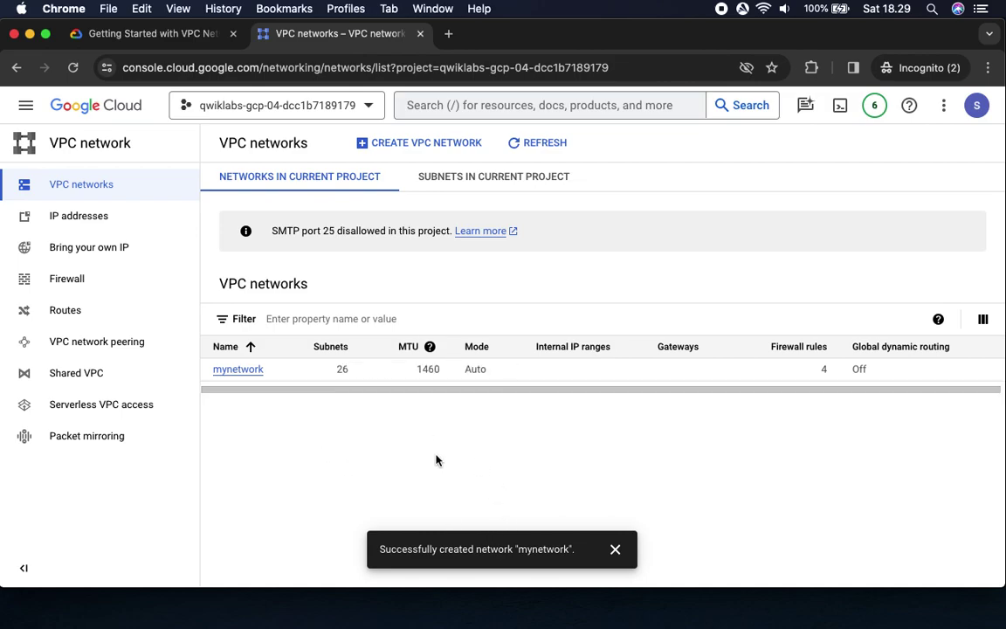
# Check the lab's instruction on recording subnet ranges for us-central1 and europe-west4, and view mynetwork's subnets with the info panel hidden.
pyautogui.click(131, 35)
pyautogui.scroll(-2, 372, 213)
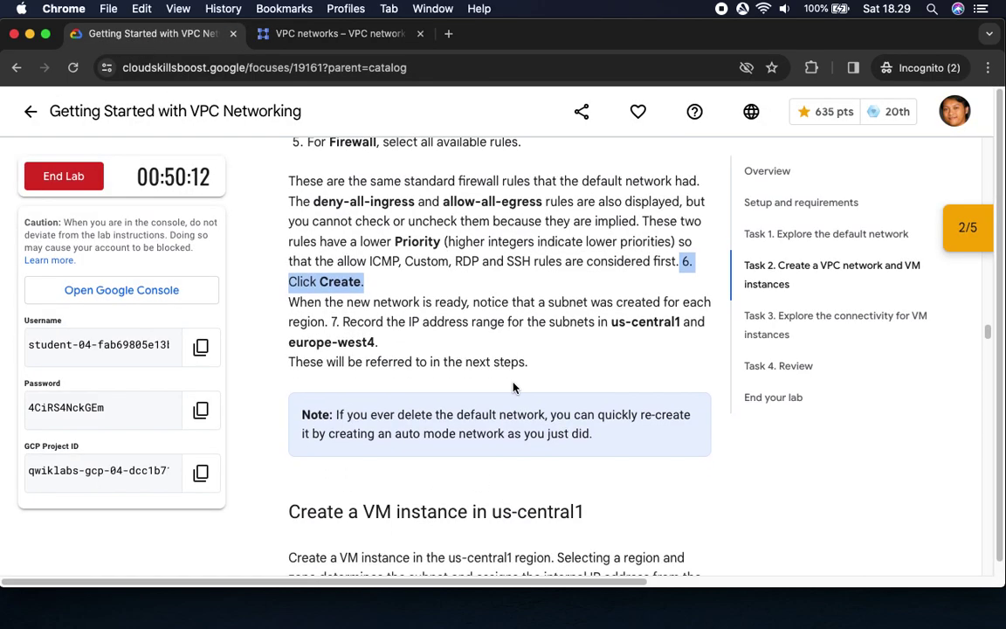
pyautogui.click(448, 259)
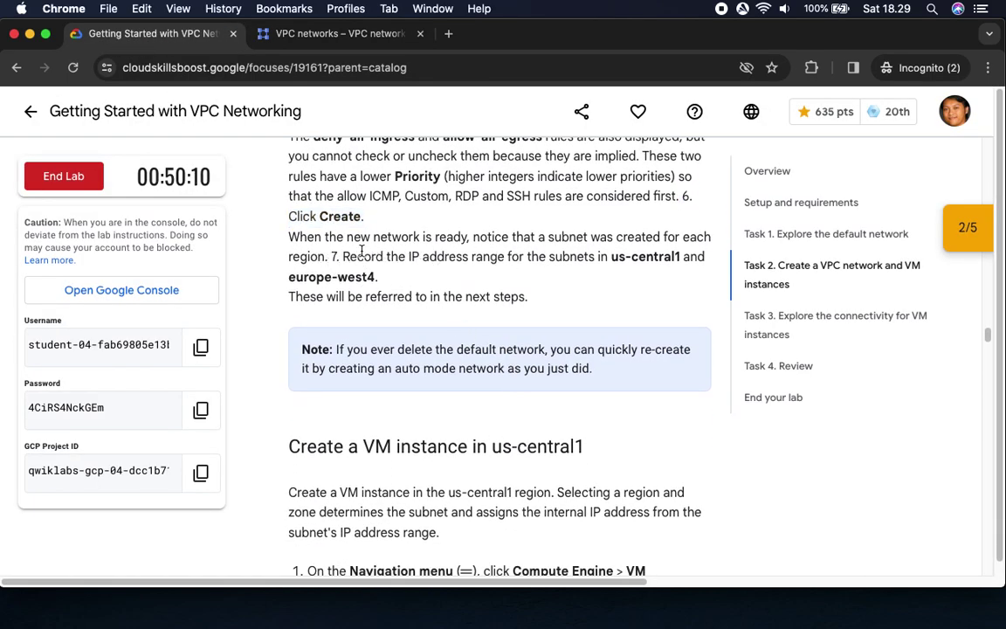
pyautogui.moveTo(331, 257); pyautogui.dragTo(699, 278)
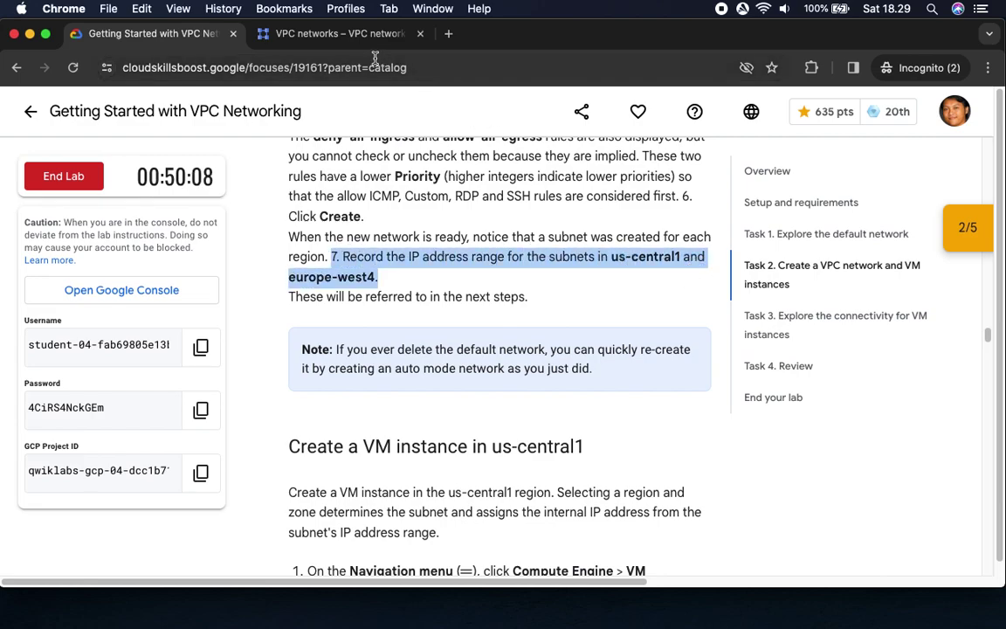
pyautogui.click(336, 37)
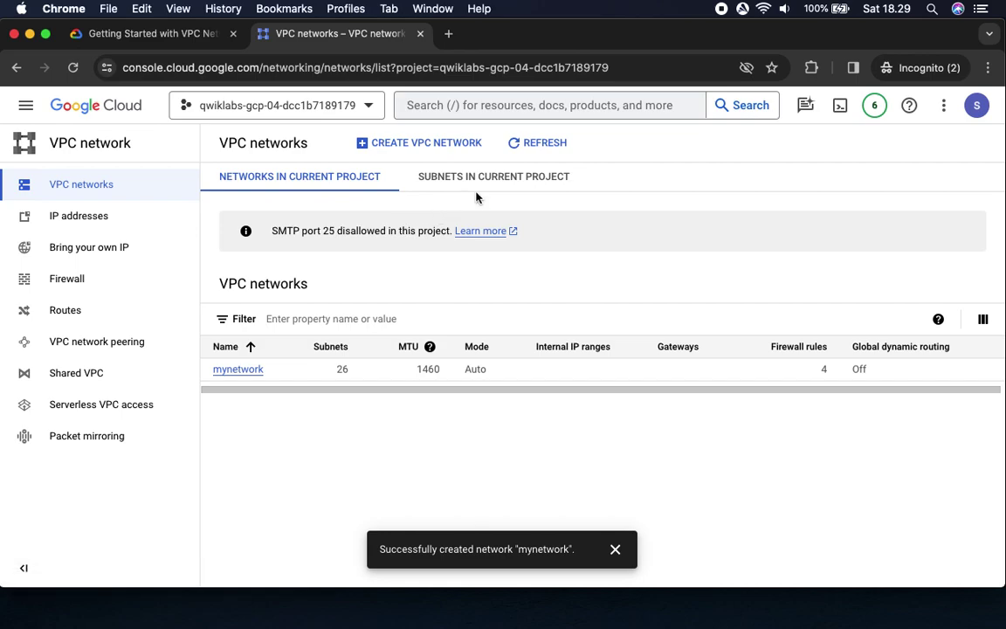
pyautogui.click(249, 372)
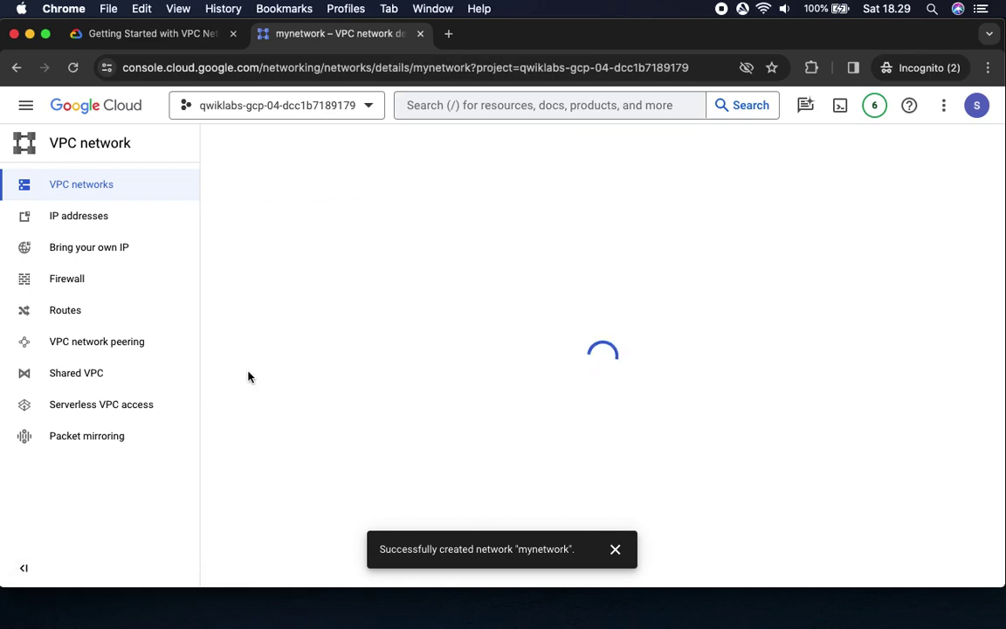
pyautogui.scroll(-1, 405, 402)
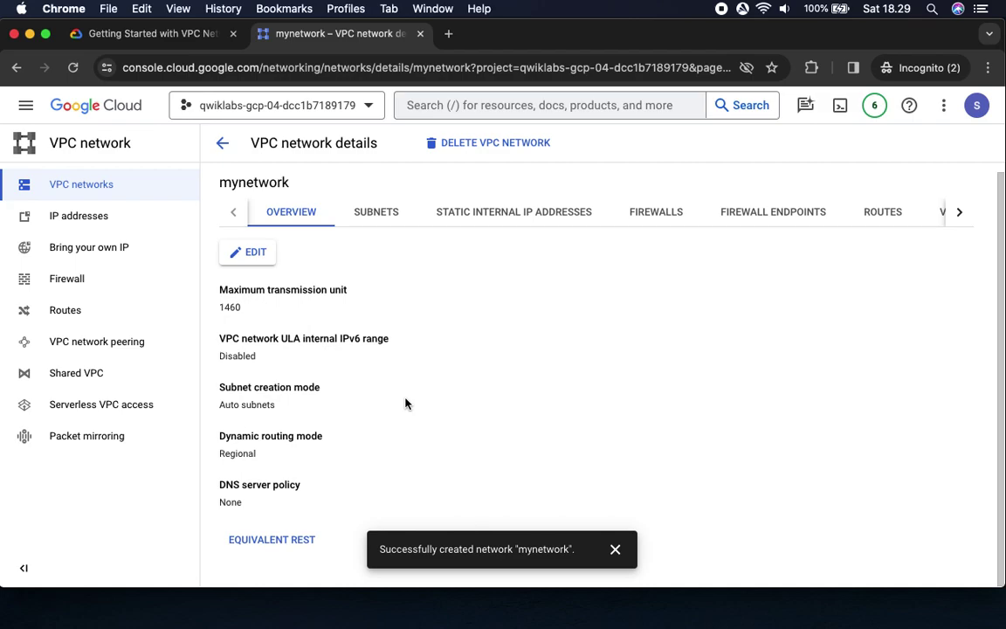
pyautogui.click(616, 550)
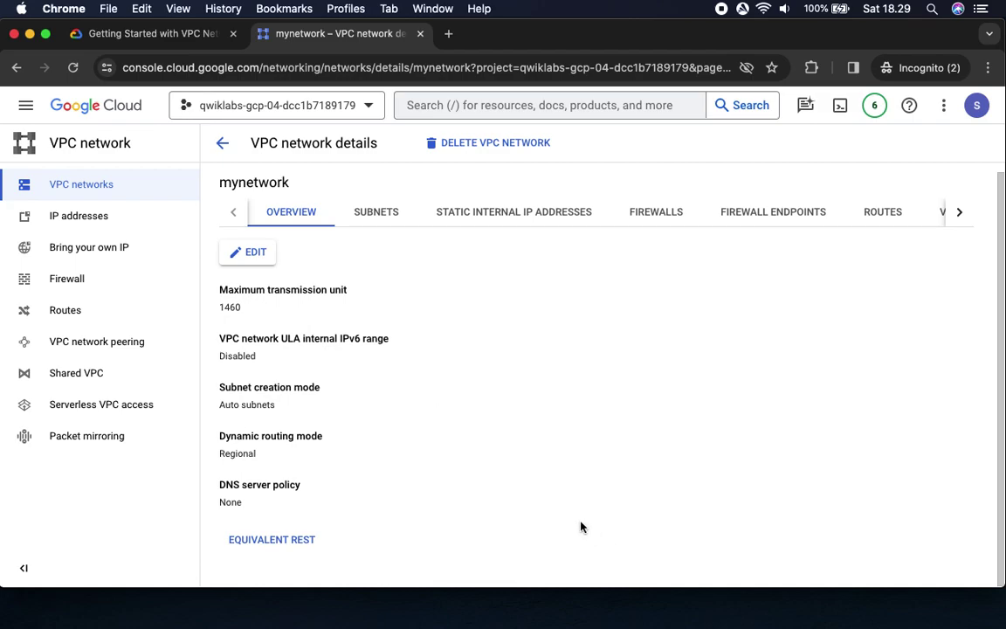
pyautogui.click(376, 214)
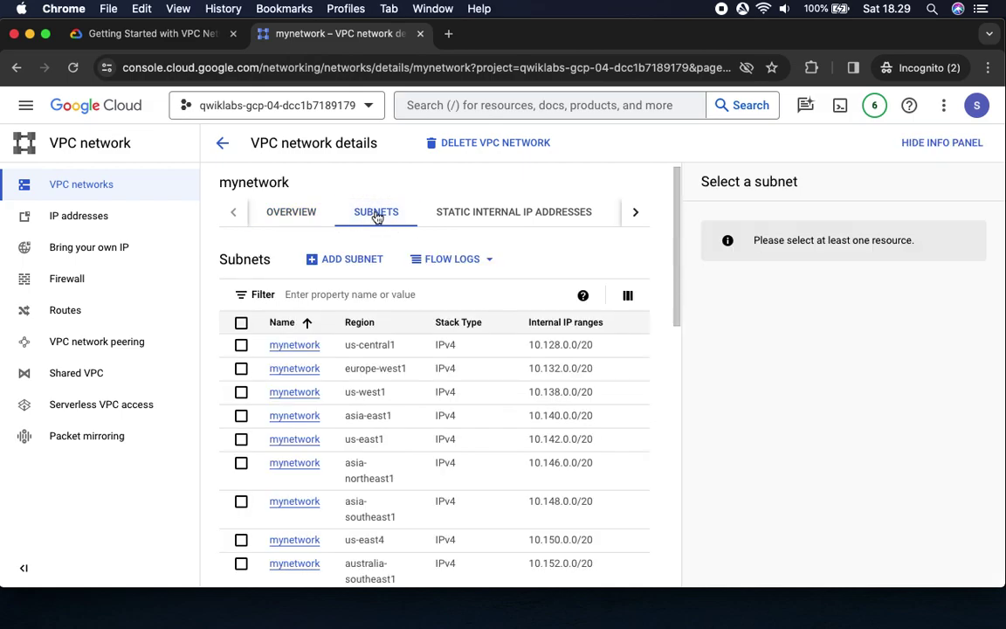
pyautogui.click(941, 142)
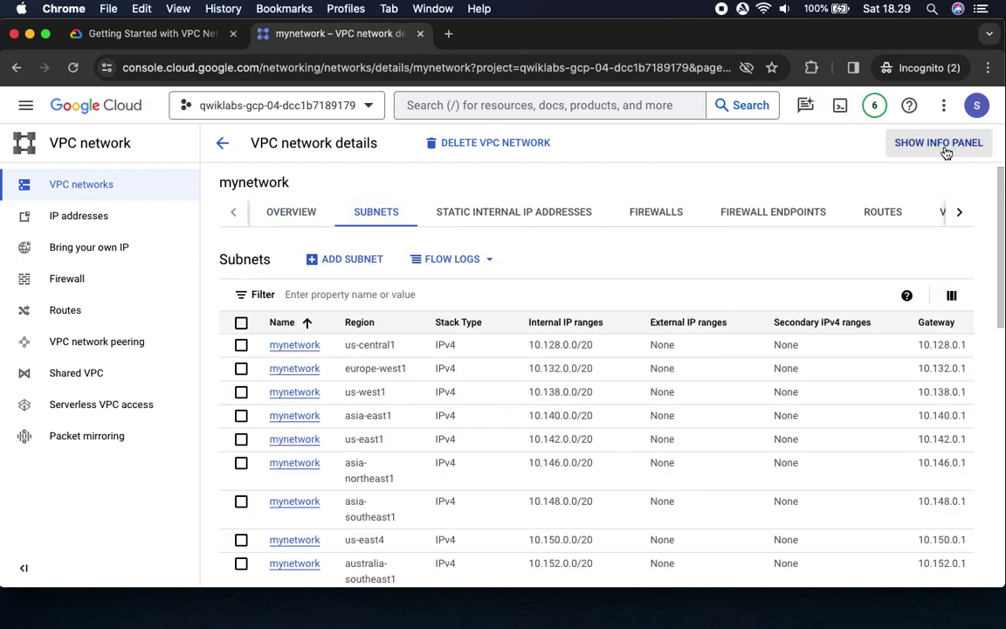
# Look through the internal IP ranges of all subnets in the current project and return to the project's network list.
pyautogui.click(222, 143)
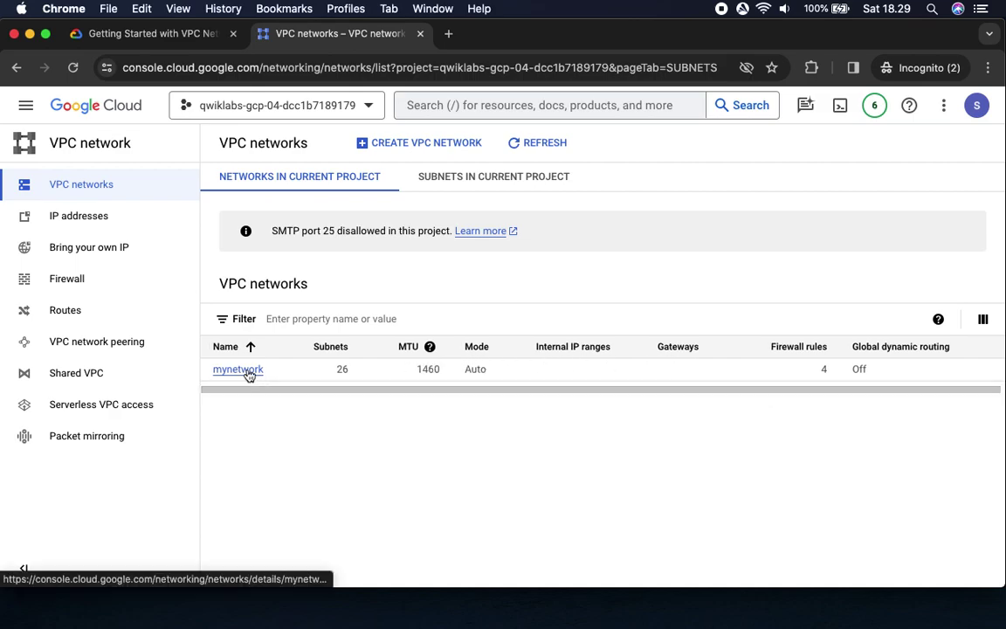
pyautogui.click(539, 177)
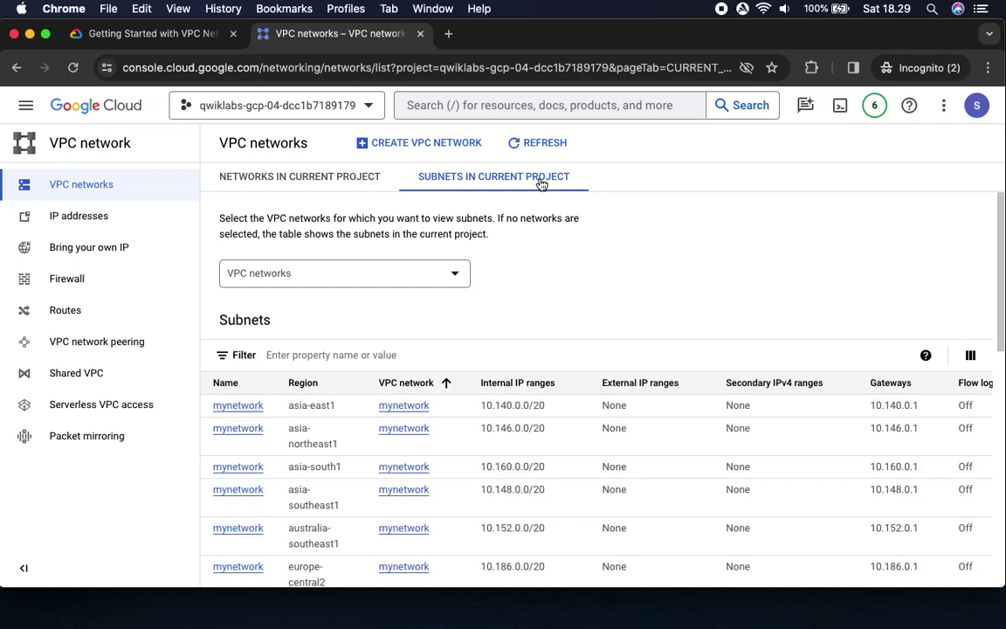
pyautogui.scroll(-10, 566, 370)
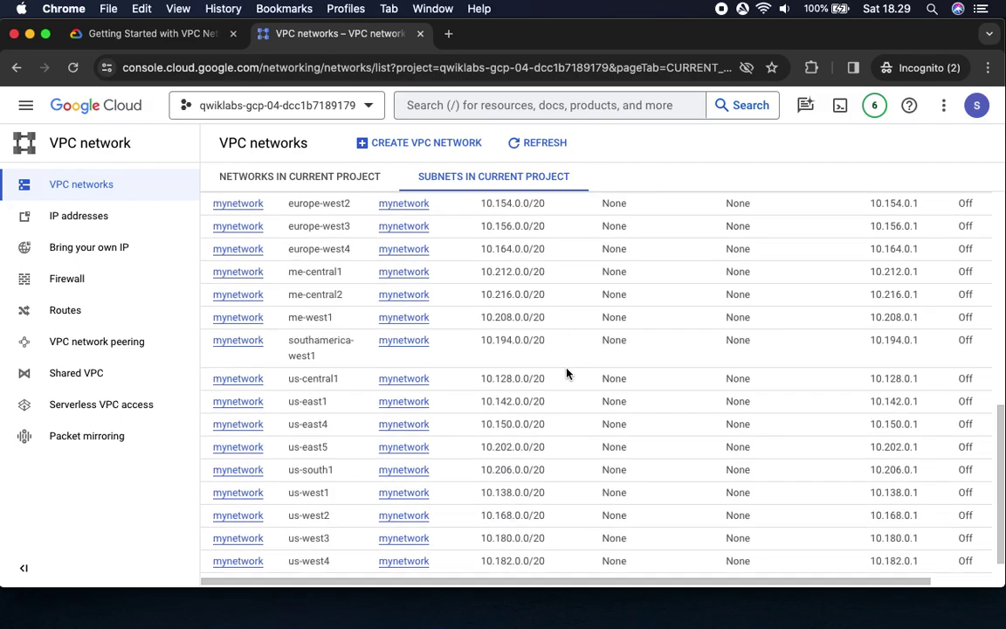
pyautogui.scroll(10, 570, 363)
pyautogui.click(300, 178)
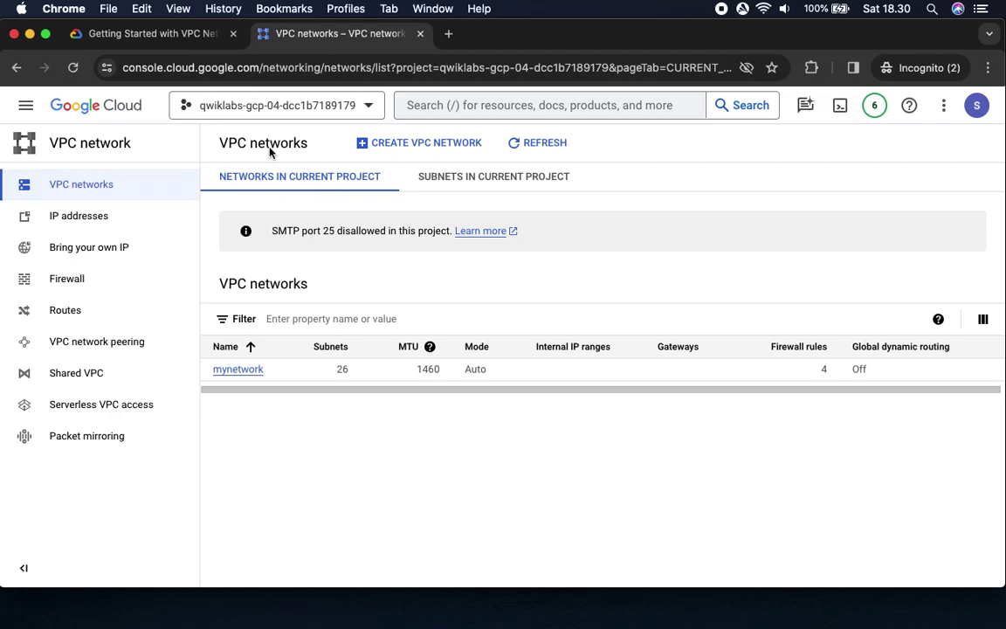
# Following the lab's VM creation section, open the Compute Engine VM instances page in a new browser tab.
pyautogui.click(141, 34)
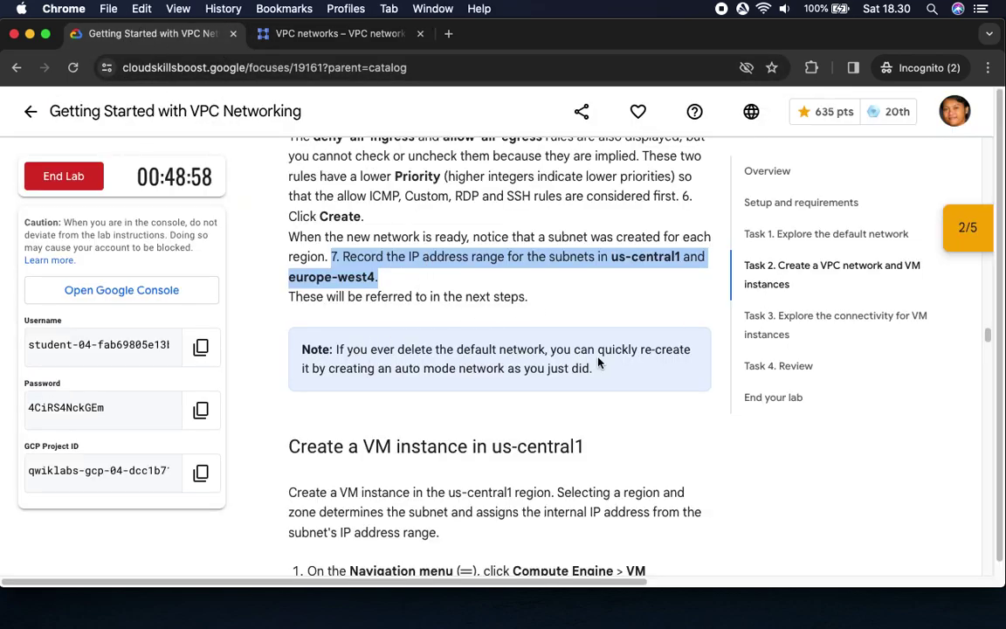
pyautogui.scroll(-5, 470, 517)
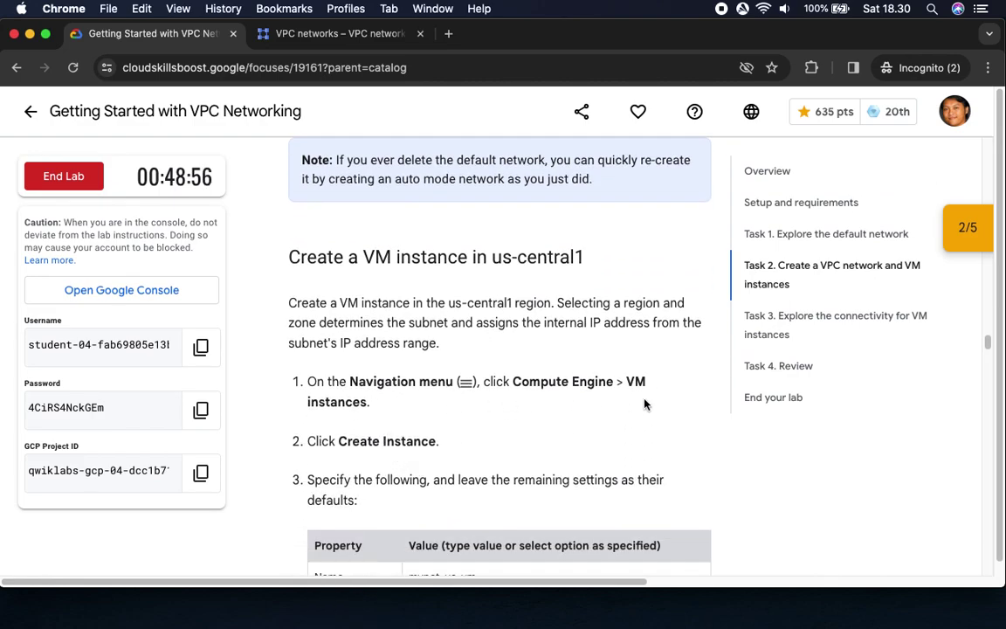
pyautogui.moveTo(528, 382); pyautogui.dragTo(635, 403)
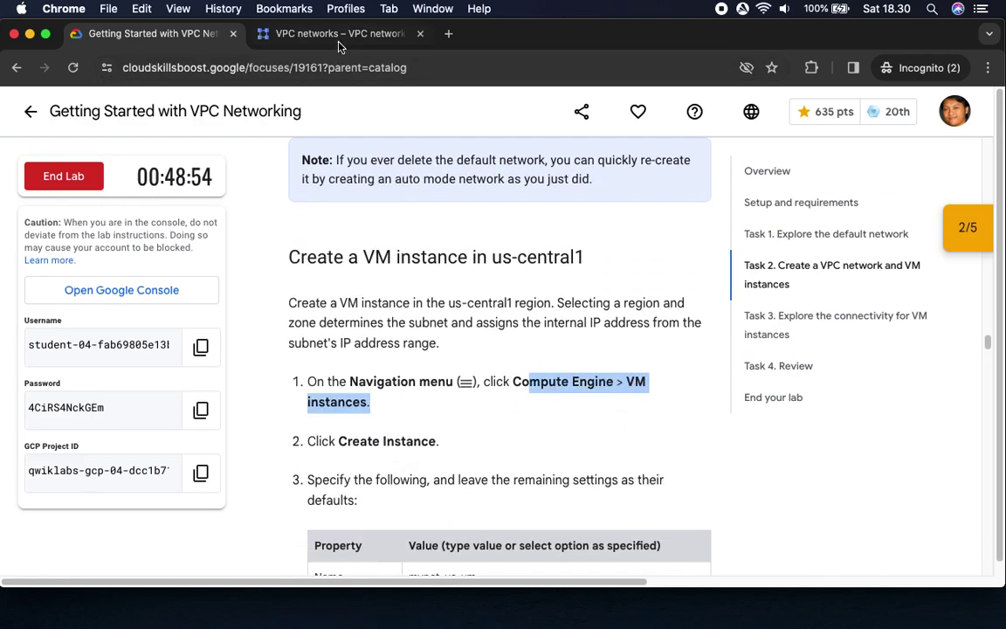
pyautogui.click(304, 36)
pyautogui.click(26, 107)
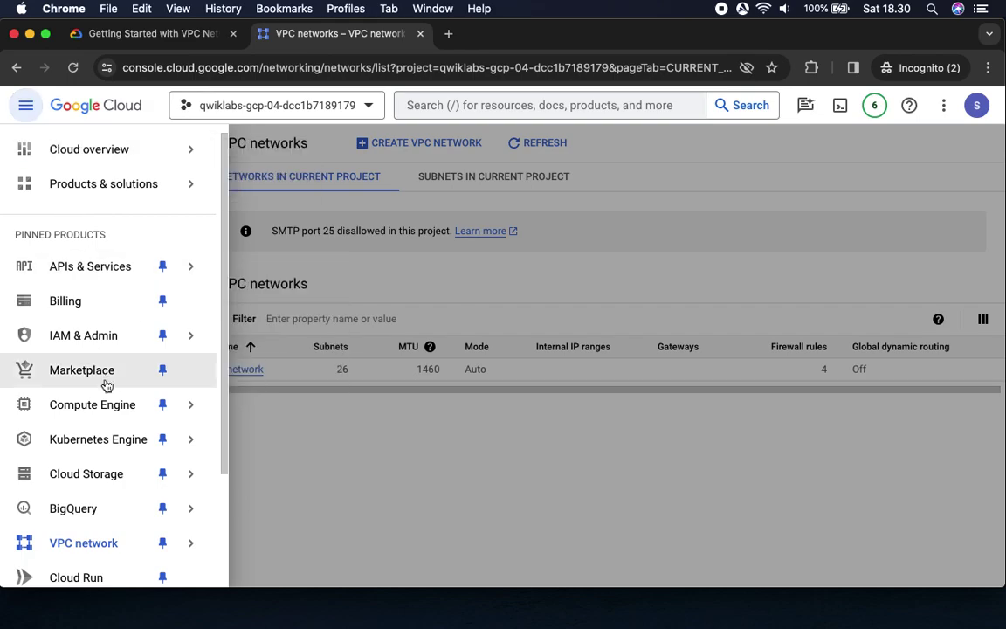
pyautogui.moveTo(115, 414)
pyautogui.rightClick(267, 137)
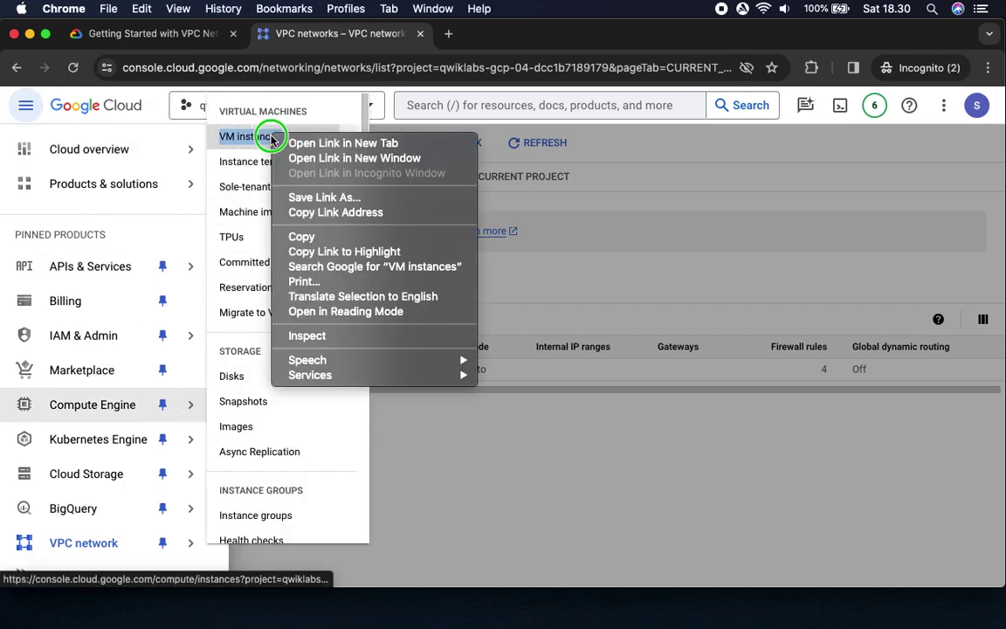
pyautogui.click(350, 143)
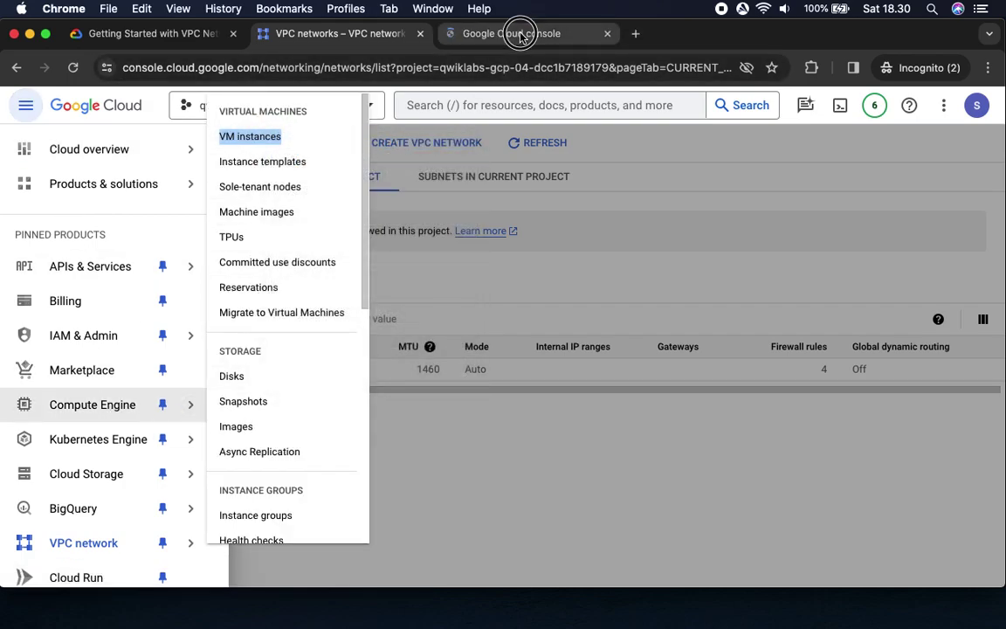
pyautogui.click(515, 35)
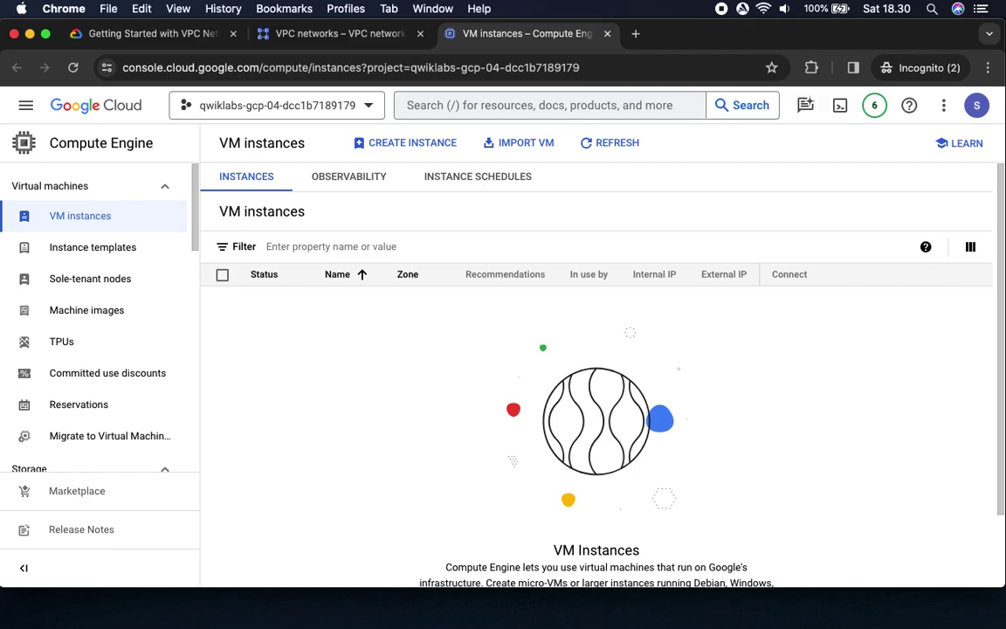
# Copy the instance name from the lab's property table and start a new VM instance named mynet-us-vm.
pyautogui.click(150, 33)
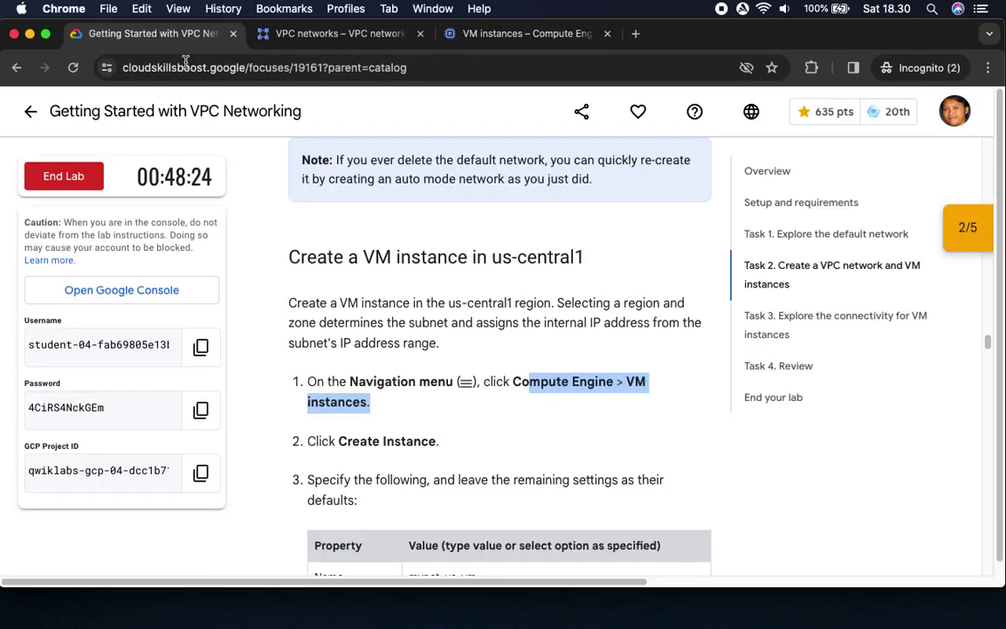
pyautogui.scroll(-4, 563, 407)
pyautogui.moveTo(352, 264); pyautogui.dragTo(439, 264)
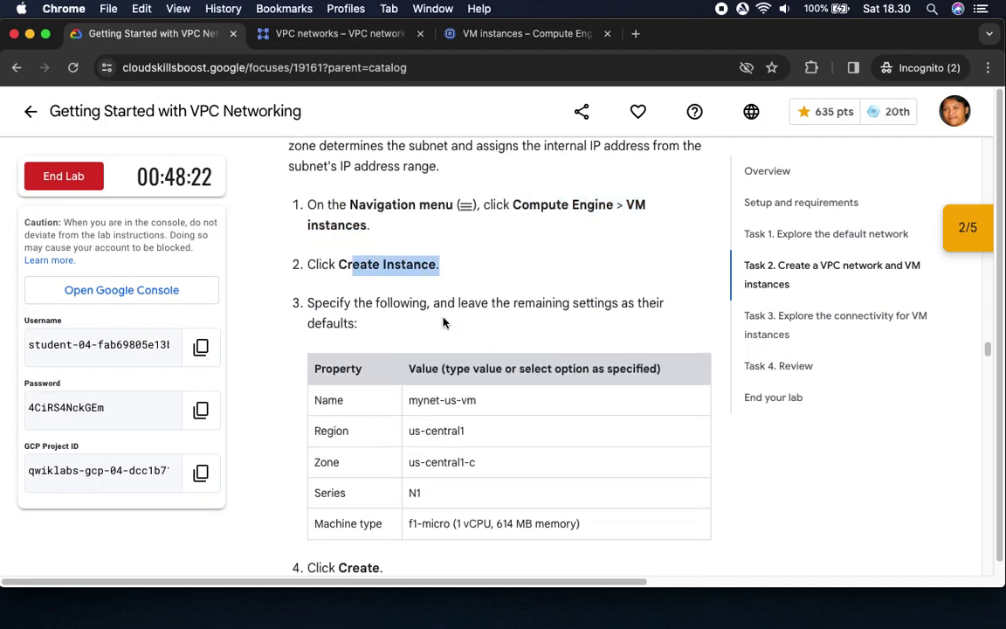
pyautogui.moveTo(406, 398); pyautogui.dragTo(540, 408)
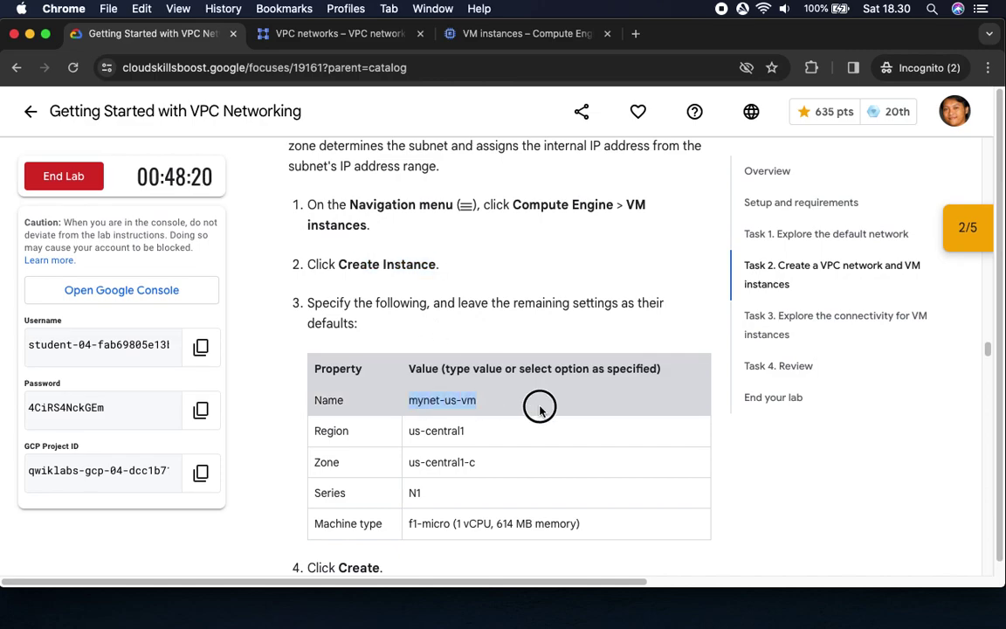
pyautogui.press('super+c')
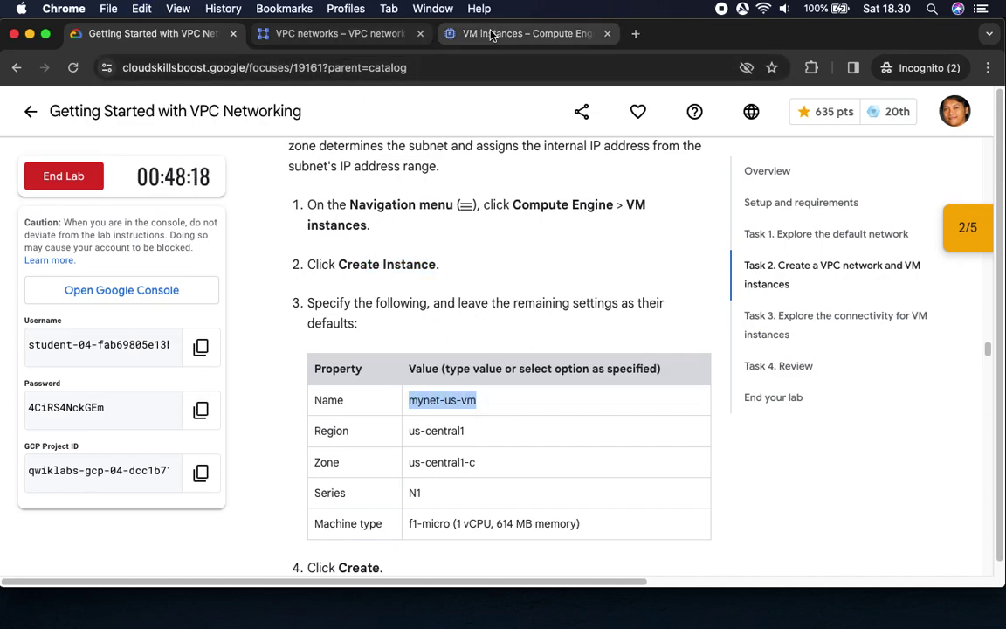
pyautogui.click(456, 32)
pyautogui.click(404, 148)
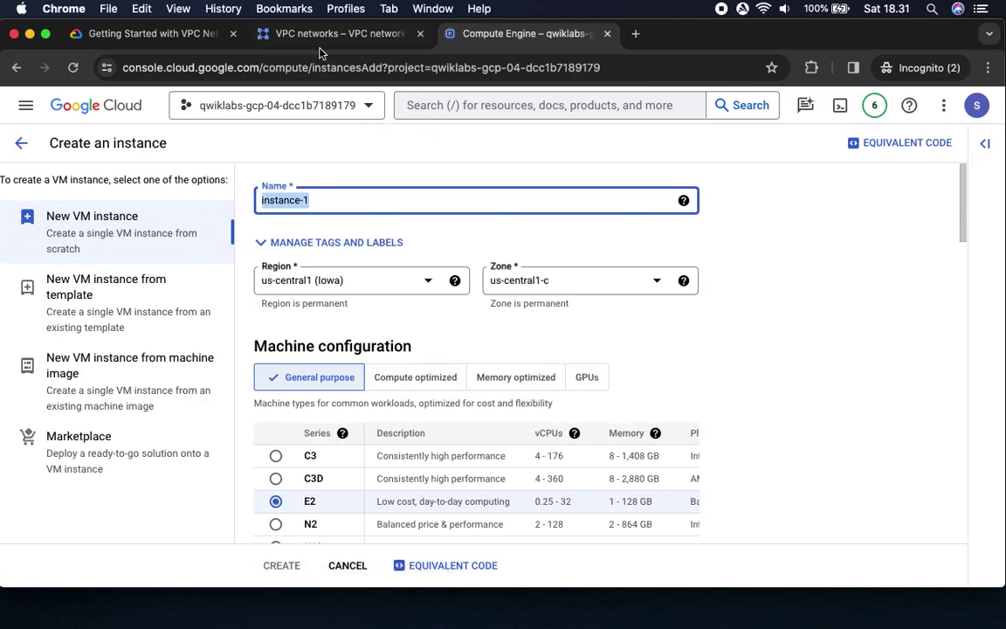
pyautogui.press('super+v')
# Check the lab's required VM properties and set the new instance's general-purpose machine series to N1.
pyautogui.click(180, 37)
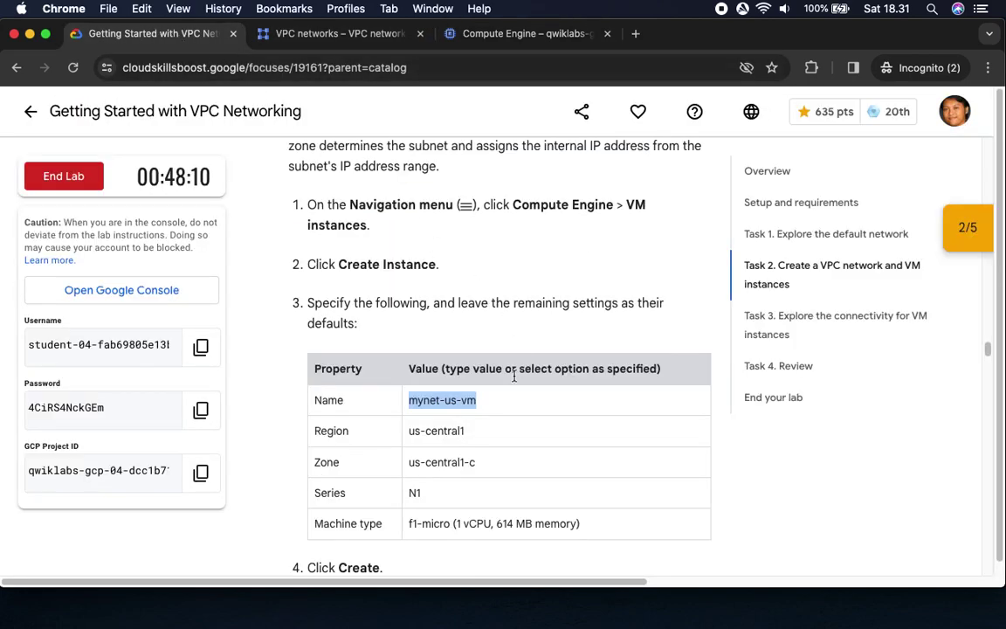
pyautogui.click(325, 34)
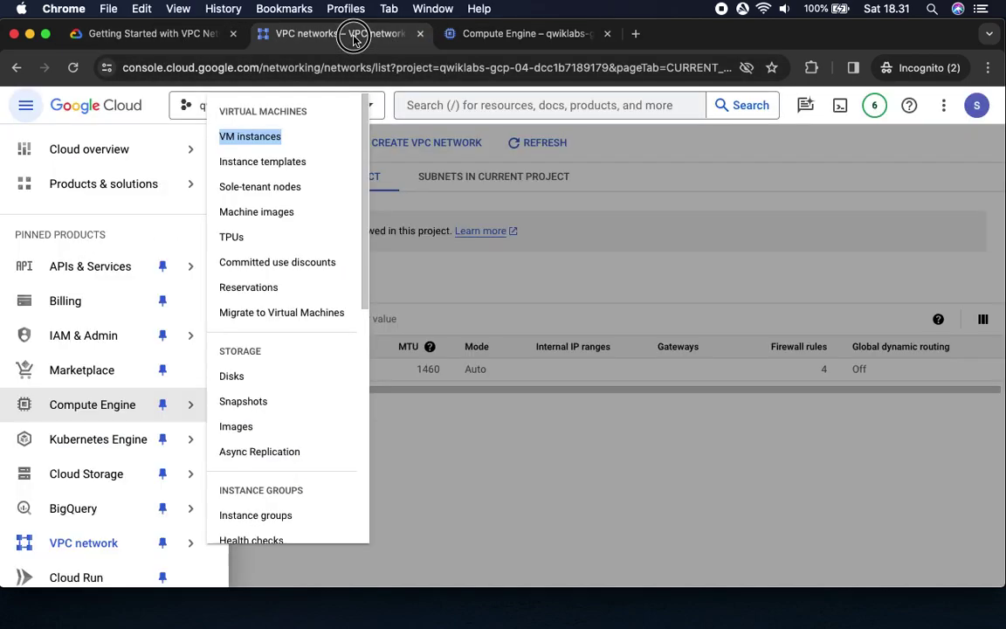
pyautogui.click(495, 36)
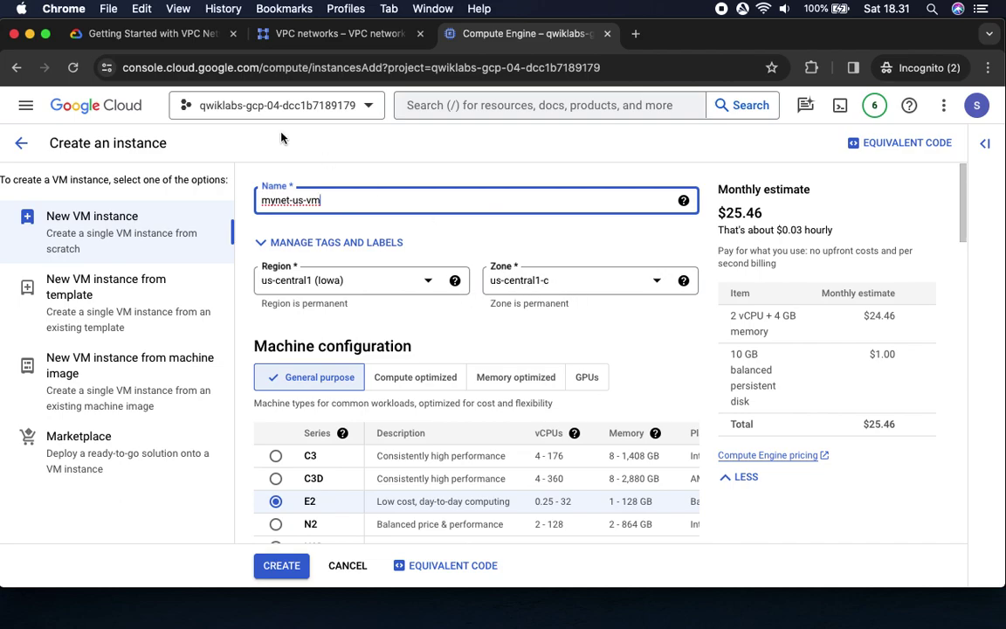
pyautogui.click(150, 39)
pyautogui.scroll(-3, 516, 429)
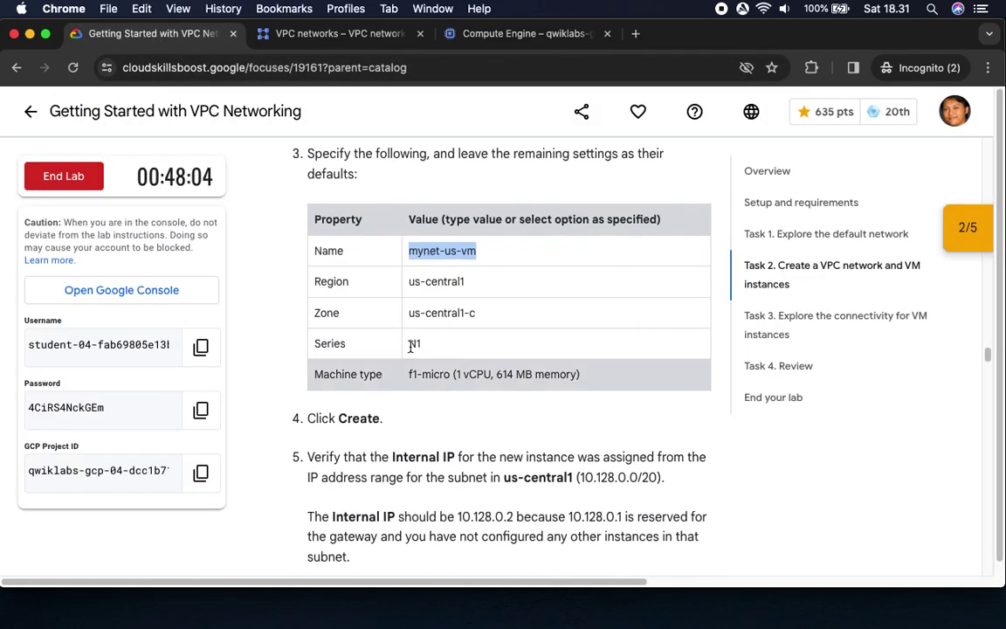
pyautogui.click(524, 33)
pyautogui.press('super+v')
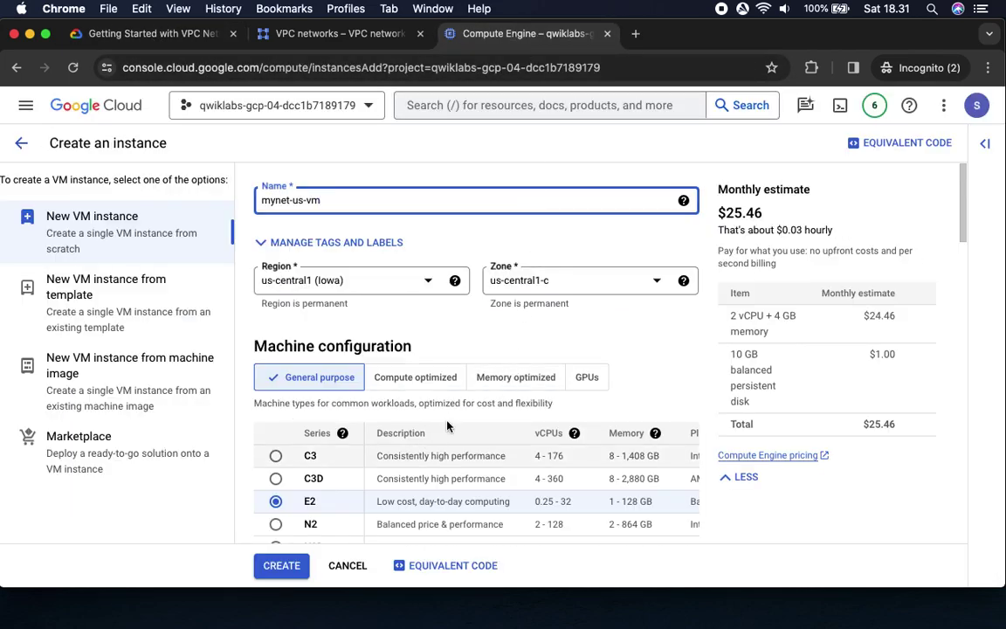
pyautogui.scroll(-1, 468, 374)
pyautogui.scroll(-3, 467, 374)
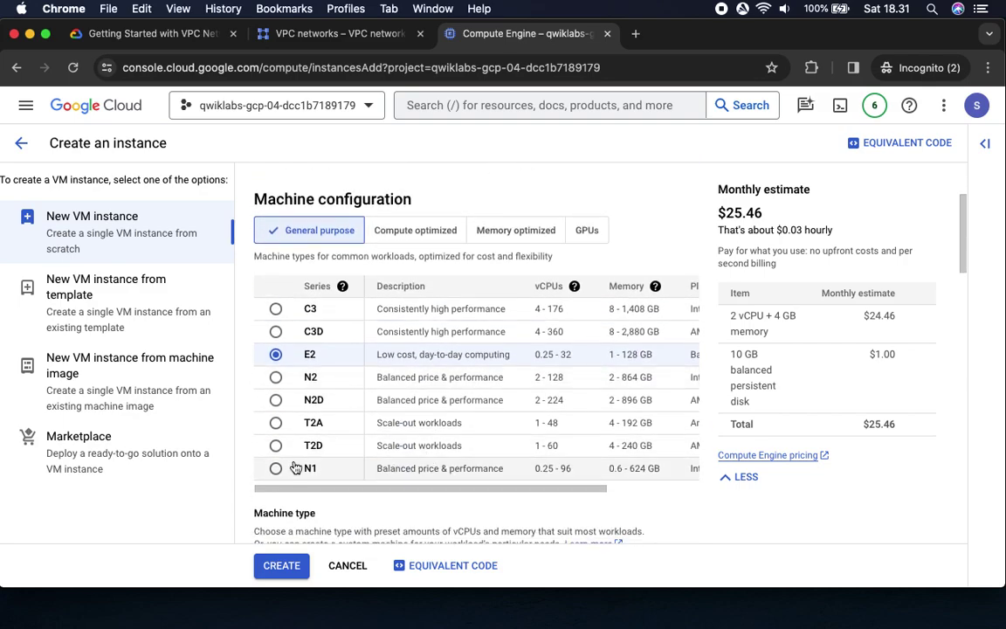
pyautogui.click(276, 469)
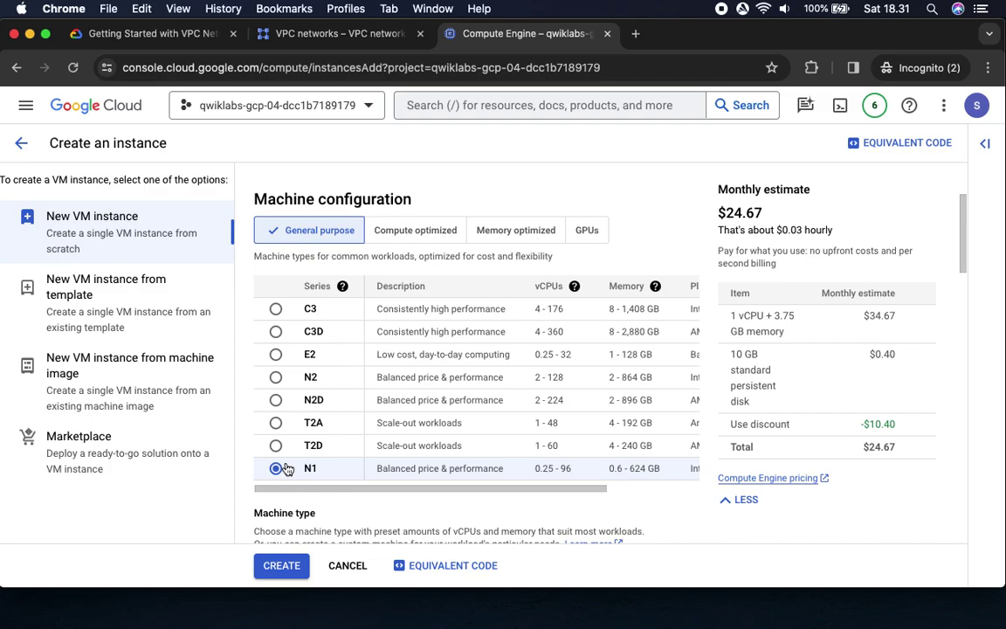
# Check the lab's required machine type and set the instance's machine type to the shared-core f1-micro (1 vCPU, 614 MB memory).
pyautogui.scroll(-5, 450, 508)
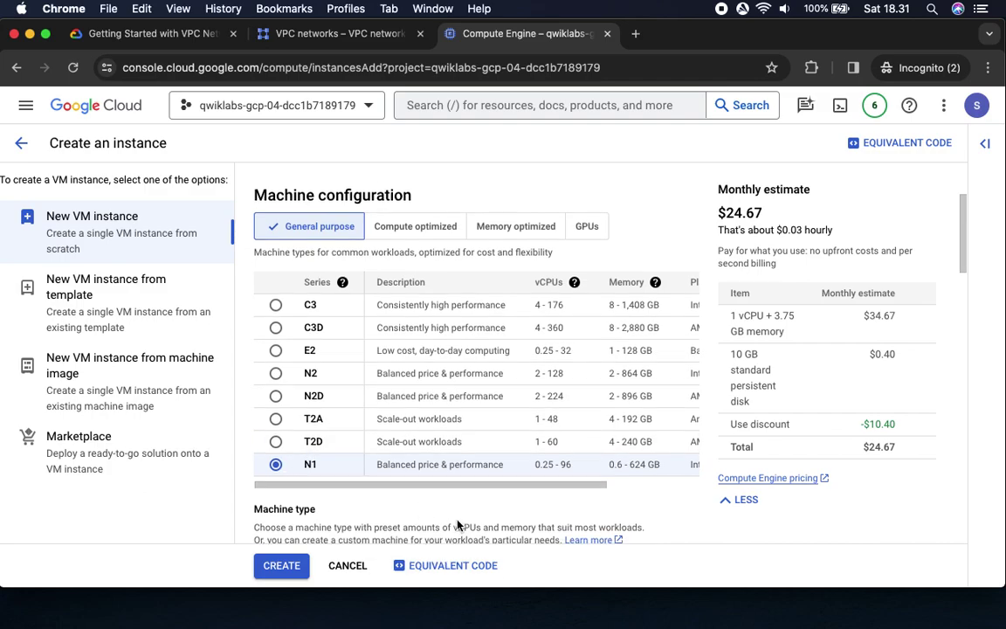
pyautogui.scroll(-5, 451, 508)
pyautogui.scroll(3, 443, 483)
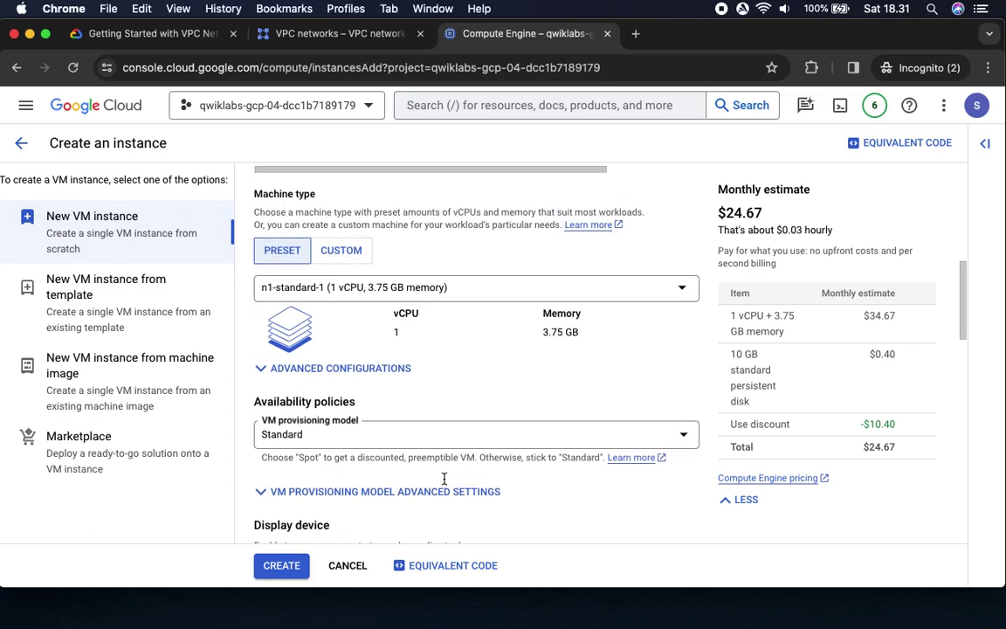
pyautogui.click(166, 34)
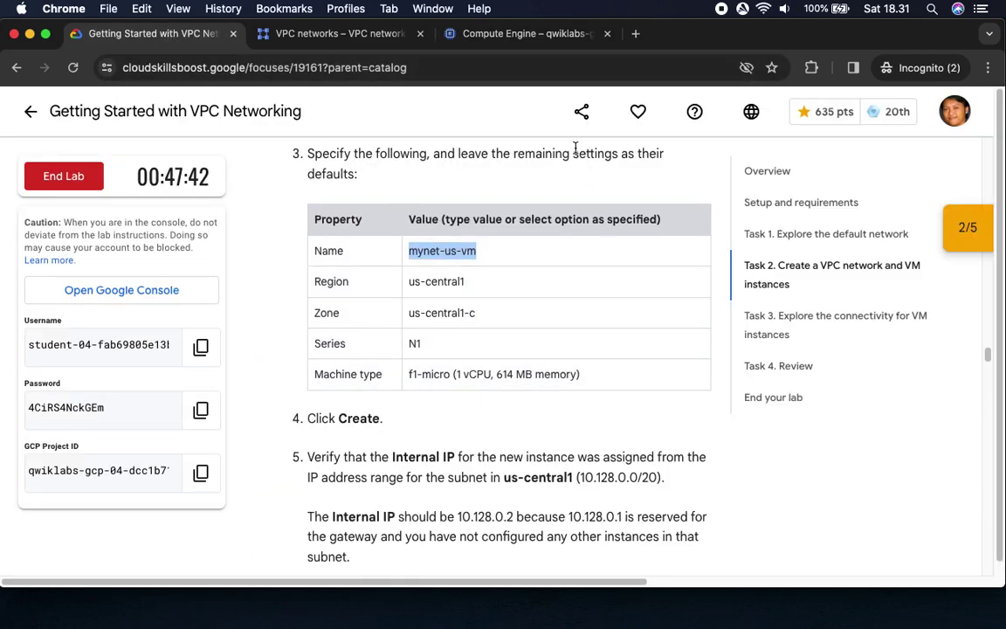
pyautogui.click(525, 37)
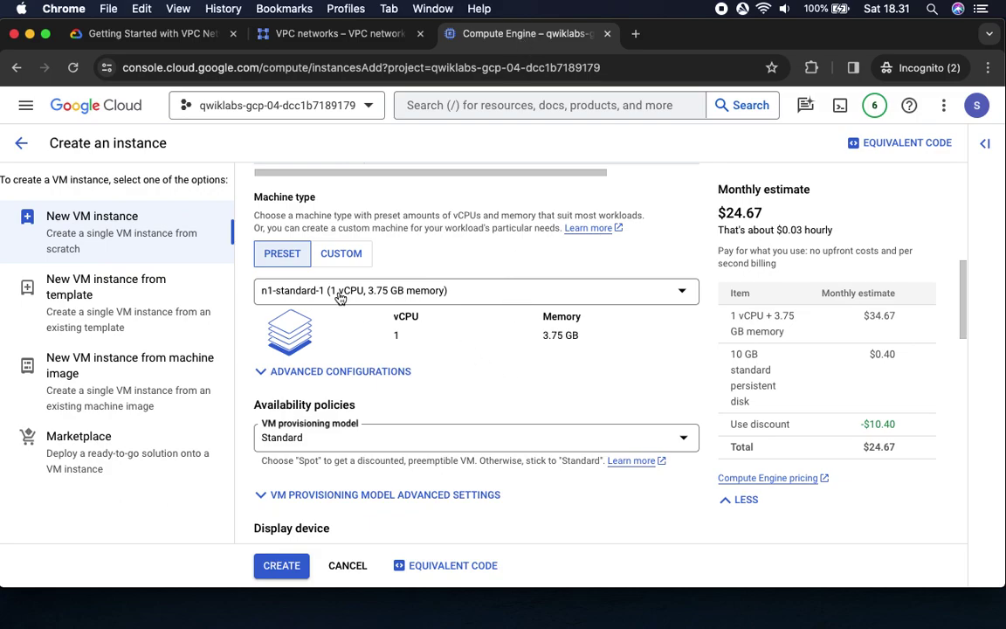
pyautogui.click(367, 291)
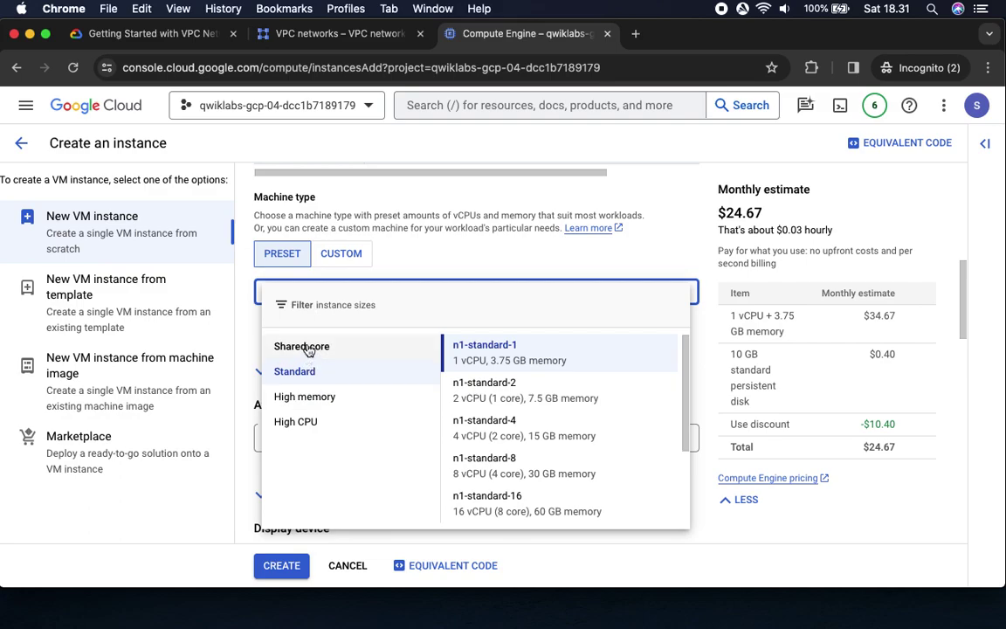
pyautogui.moveTo(683, 424); pyautogui.dragTo(672, 342)
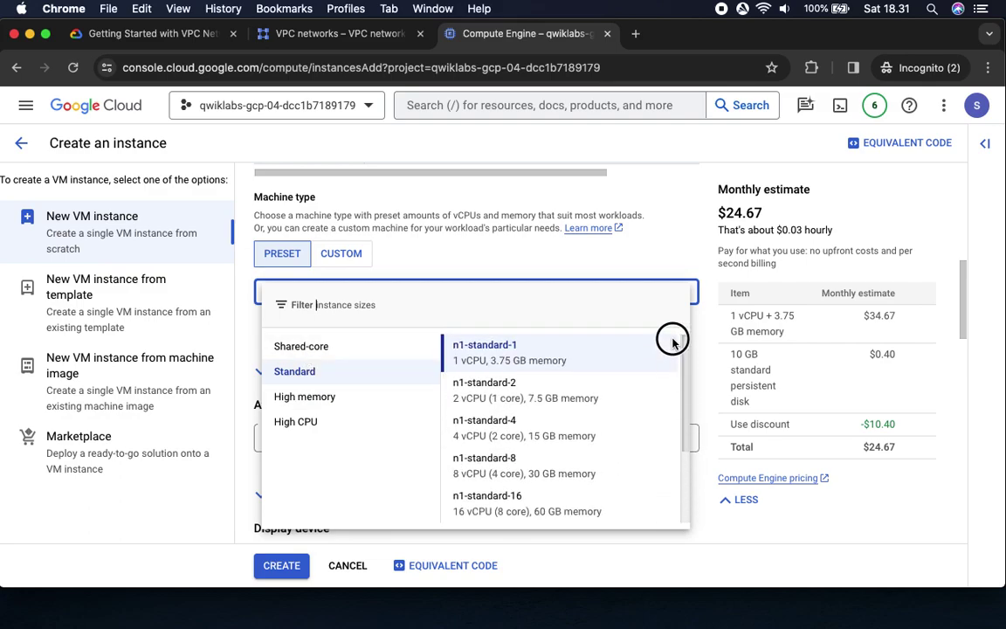
pyautogui.click(281, 346)
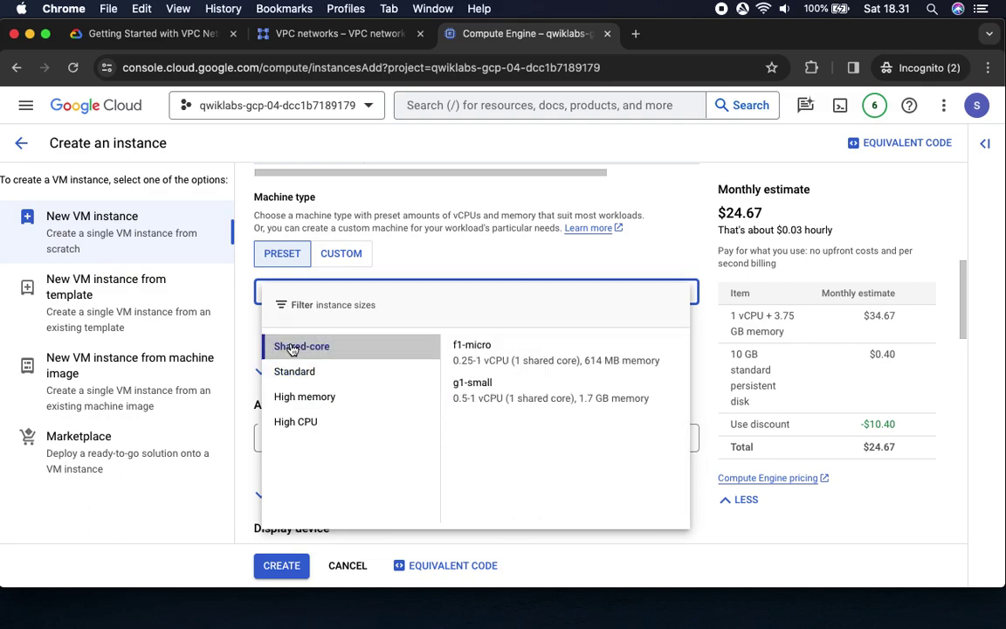
pyautogui.click(512, 360)
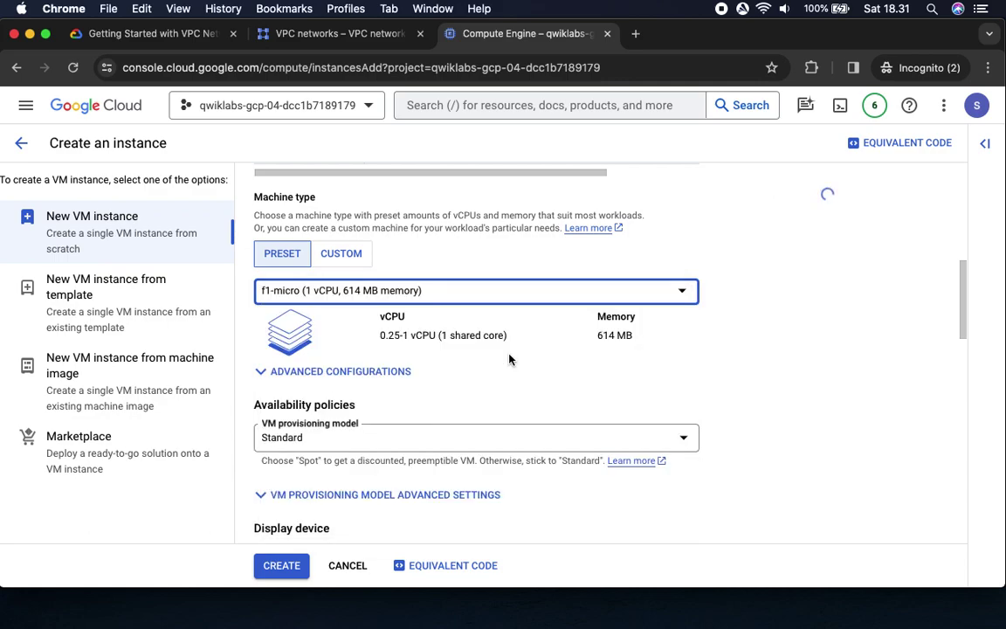
# Check the lab's instruction following the property table and create the mynet-us-vm instance with the remaining settings at their defaults.
pyautogui.click(148, 33)
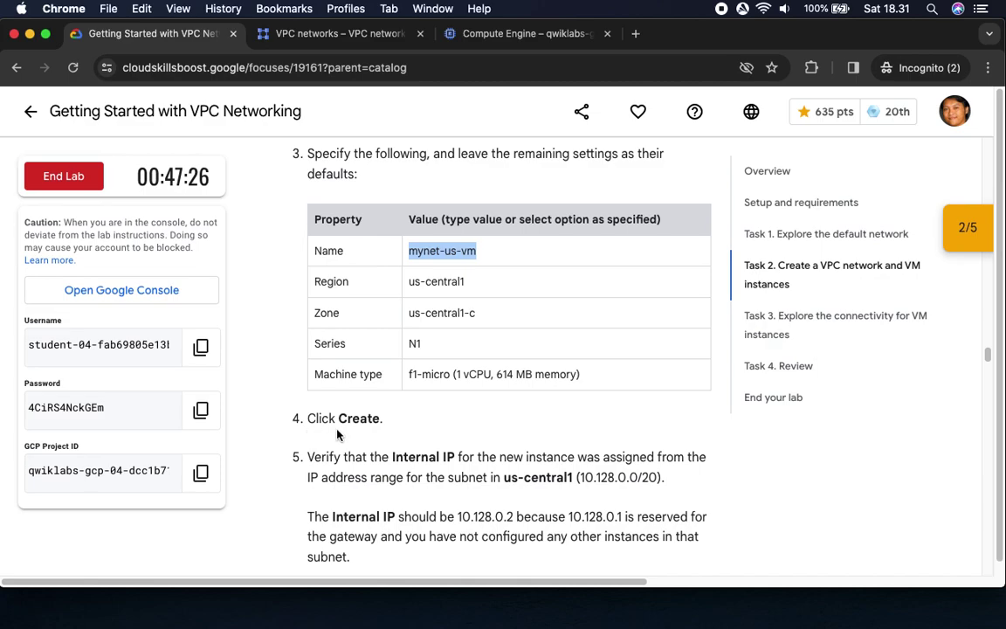
pyautogui.moveTo(329, 418); pyautogui.dragTo(436, 412)
pyautogui.click(498, 35)
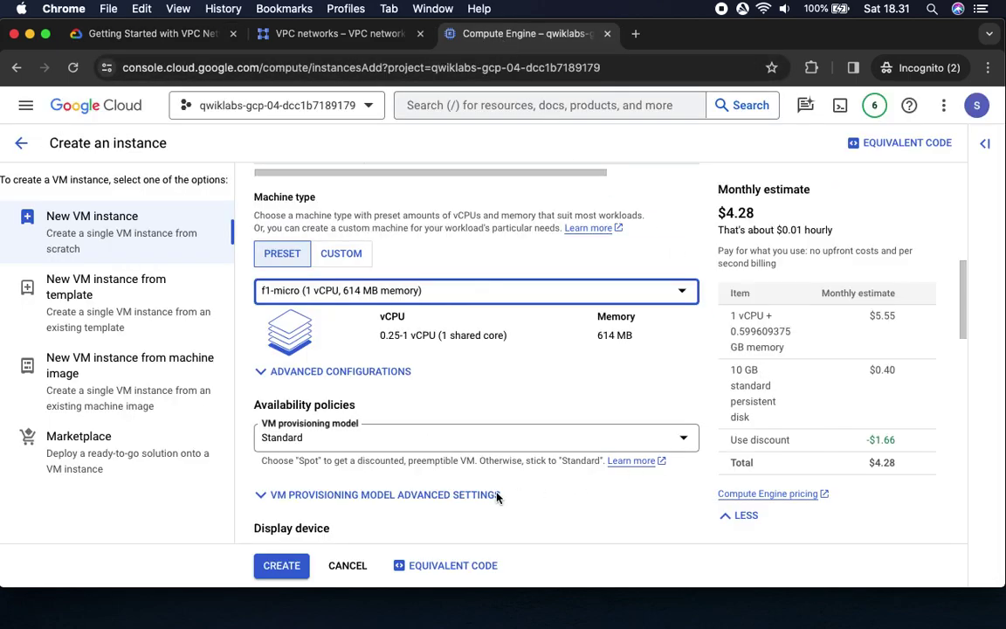
pyautogui.click(280, 565)
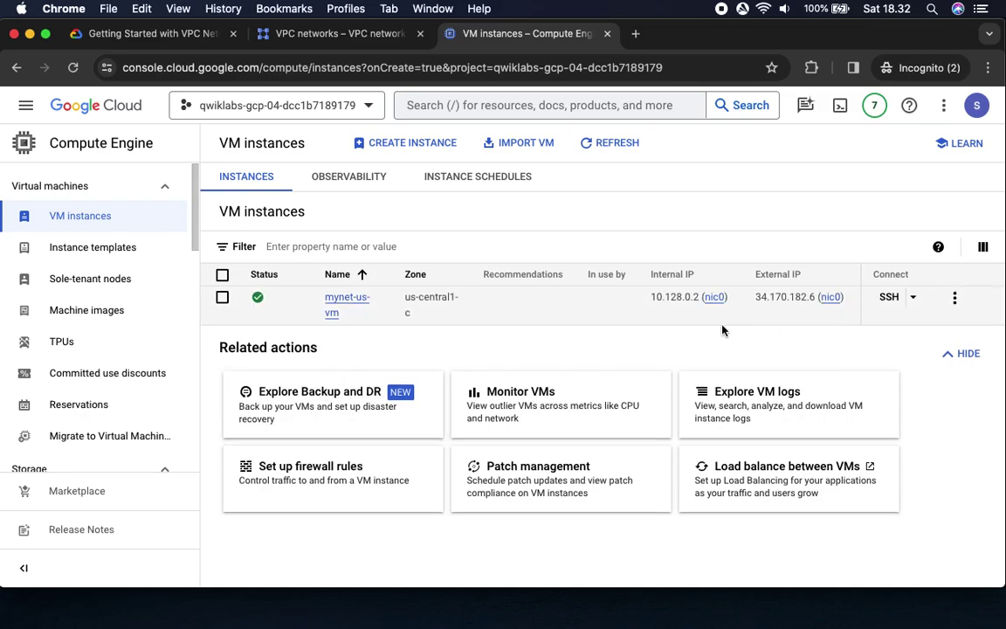
# Read the lab's internal IP verification step and compare it with the internal IP of mynet-us-vm in the VM instances list.
pyautogui.click(153, 35)
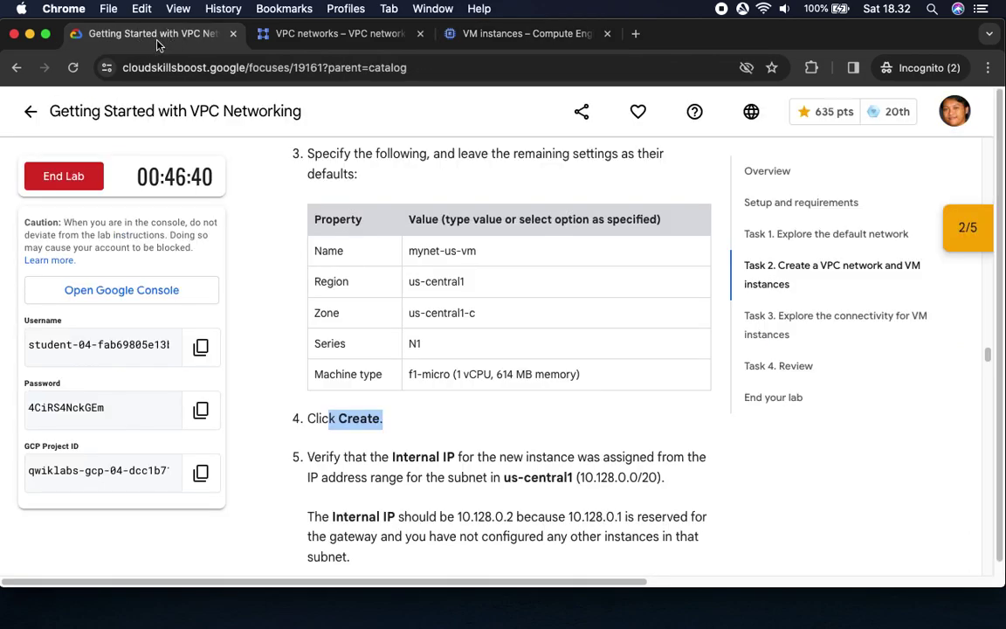
pyautogui.scroll(-3, 446, 354)
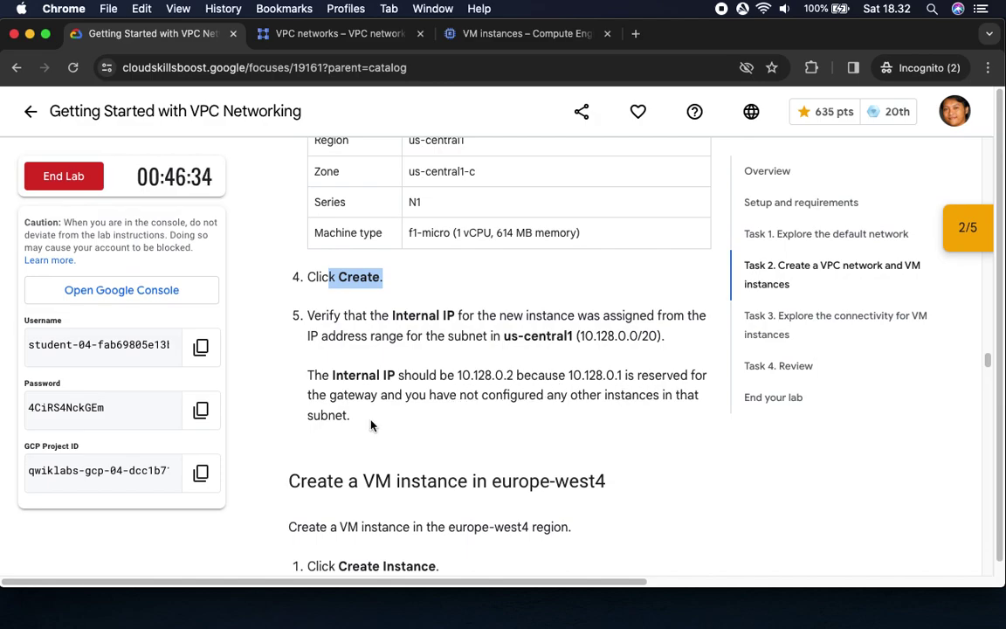
pyautogui.click(512, 35)
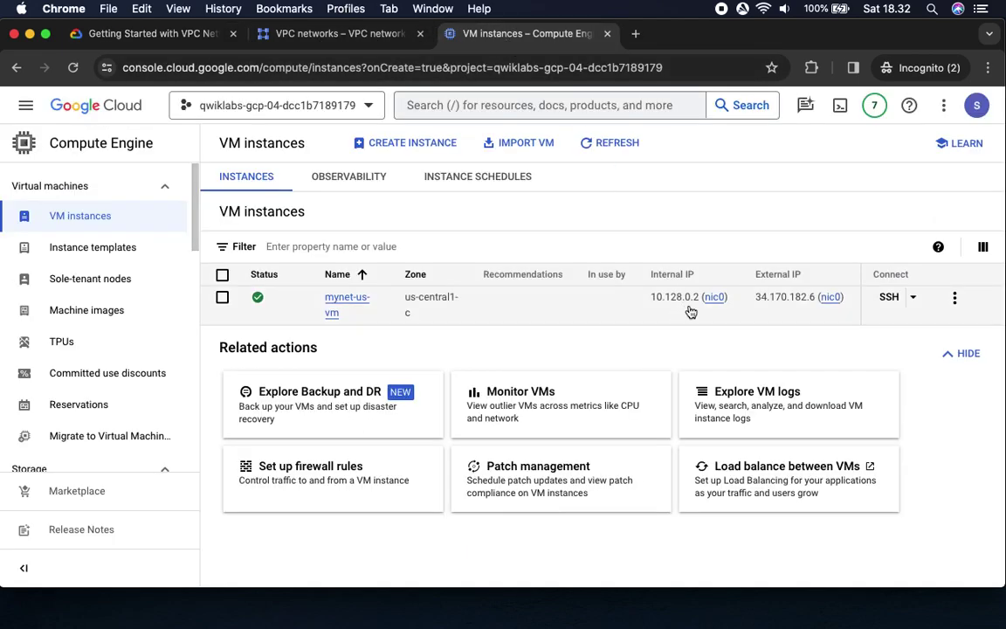
# Following the lab's europe-west4 section, start creating another VM instance from the VM instances page.
pyautogui.click(108, 34)
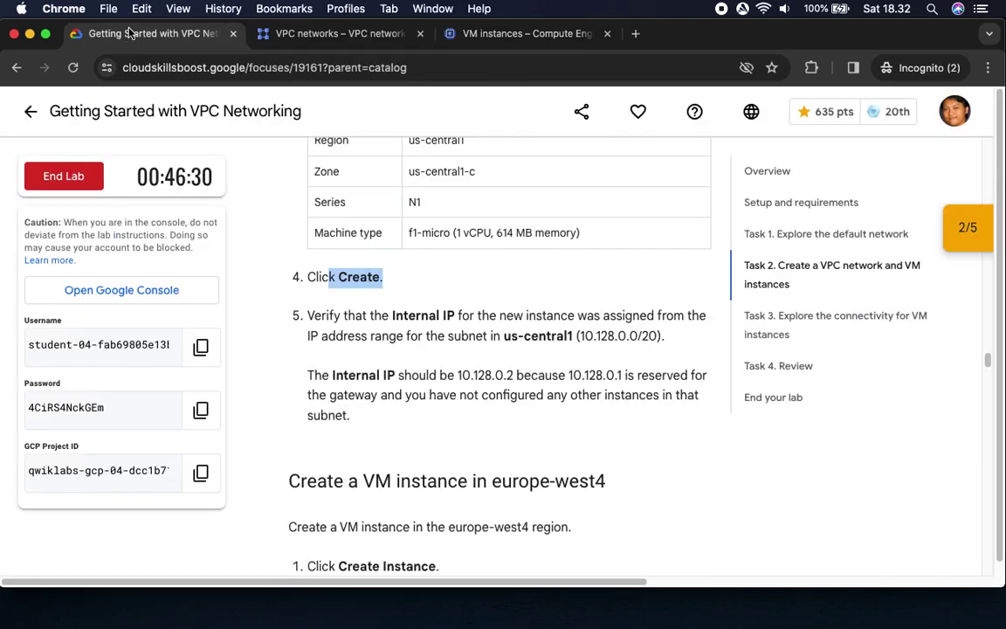
pyautogui.scroll(-5, 477, 448)
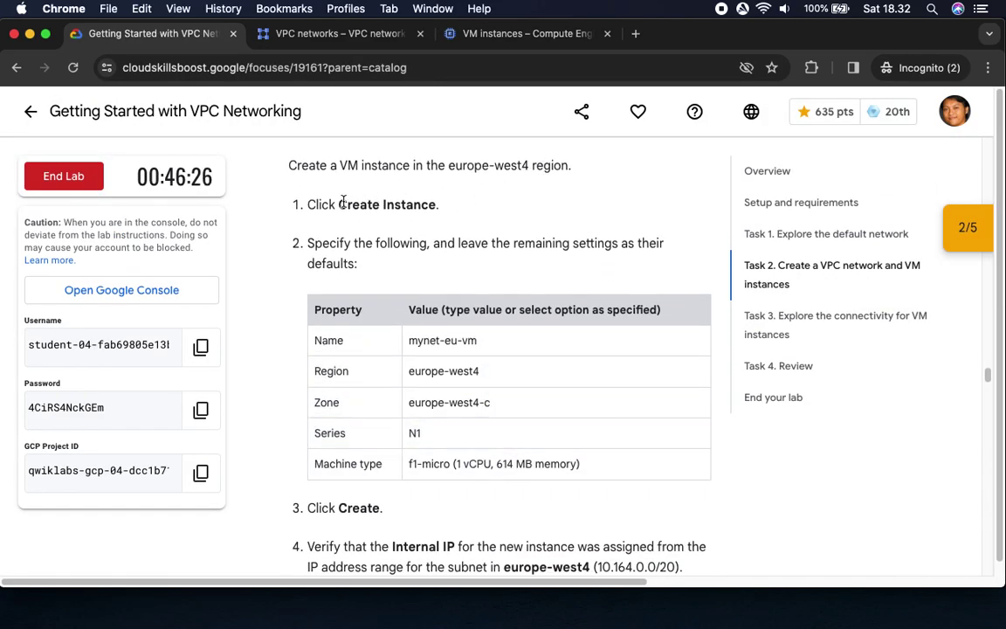
pyautogui.moveTo(348, 205); pyautogui.dragTo(484, 219)
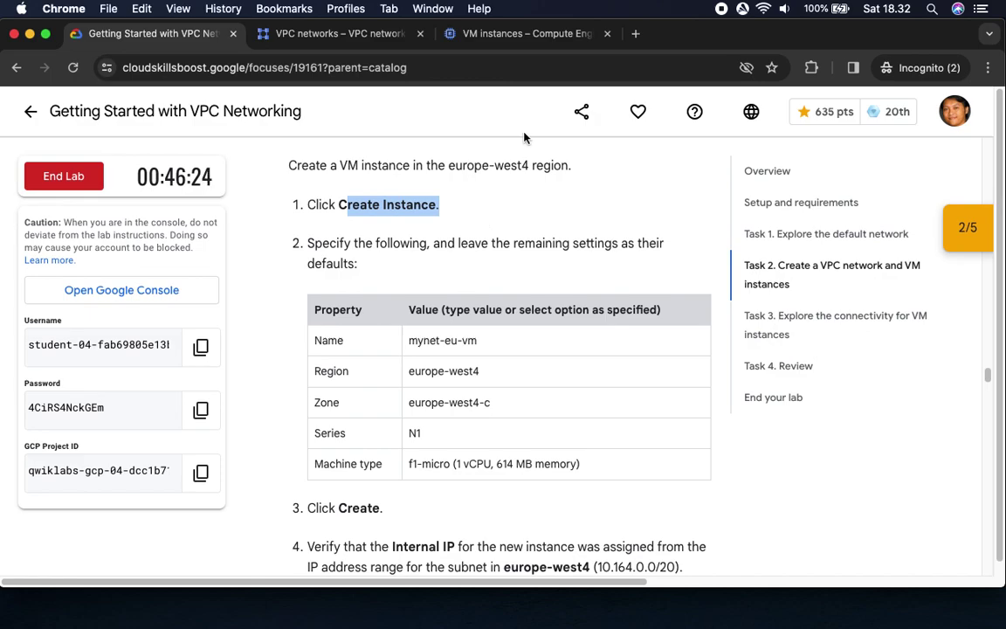
pyautogui.click(544, 37)
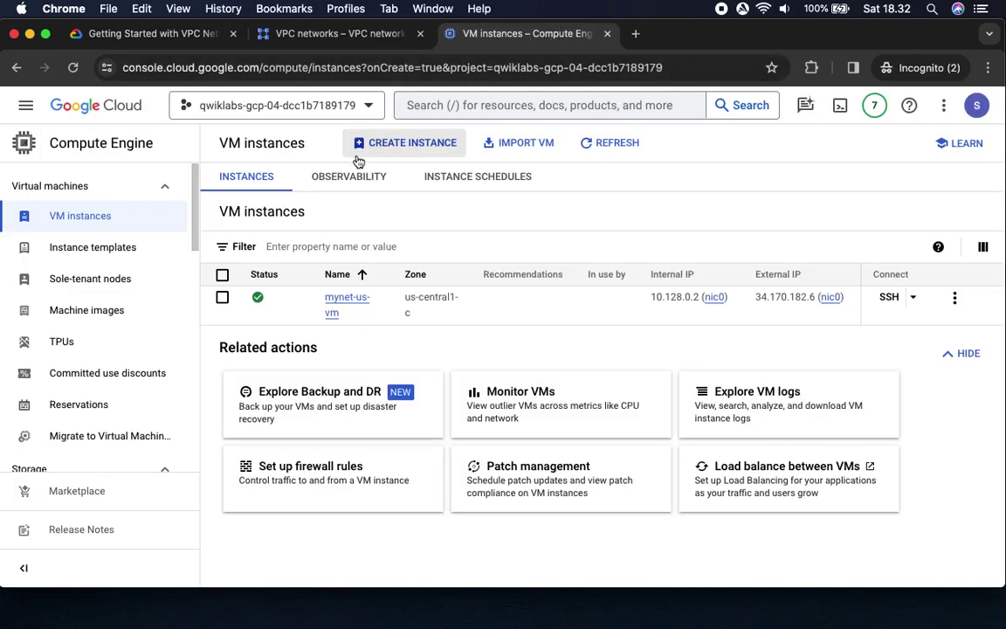
pyautogui.click(412, 146)
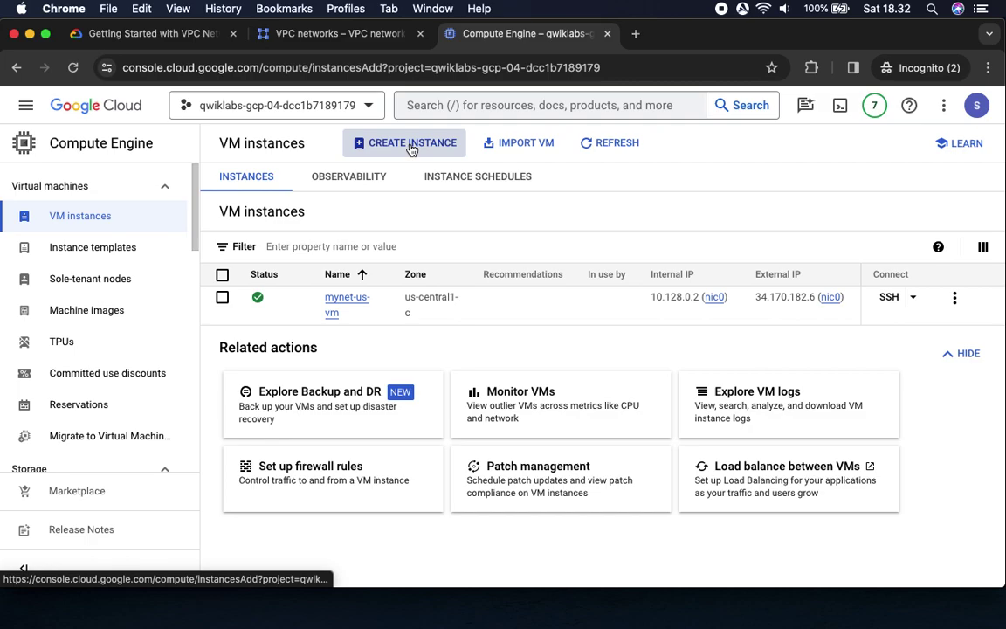
# Copy the instance name from the lab's europe-west4 property table and name the new VM instance mynet-eu-vm.
pyautogui.click(166, 37)
pyautogui.moveTo(408, 340); pyautogui.dragTo(536, 349)
pyautogui.press('super+c')
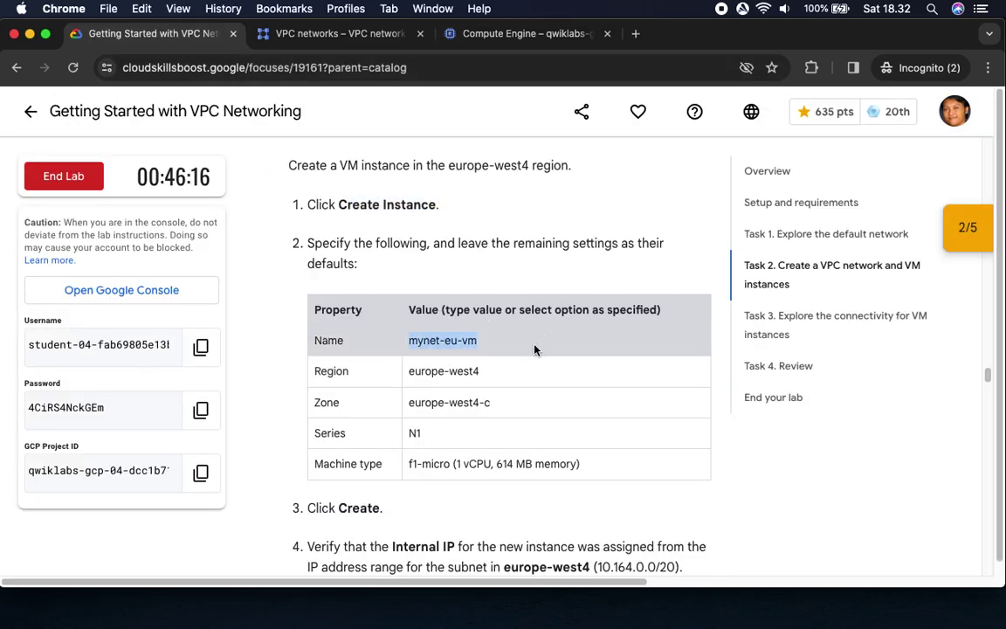
pyautogui.click(472, 34)
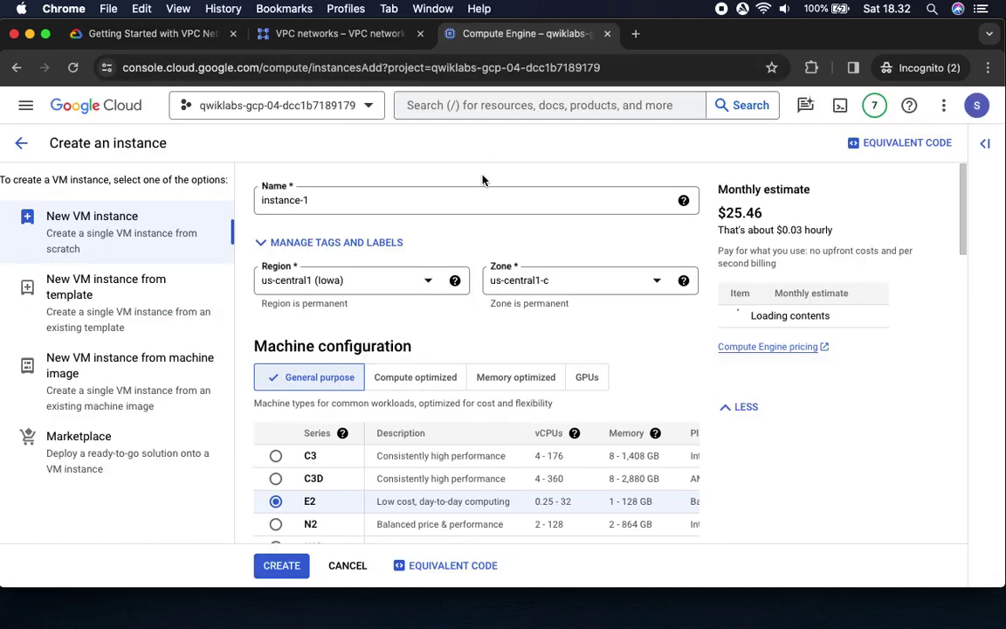
pyautogui.click(265, 200)
pyautogui.press('super+a')
pyautogui.press('super+v')
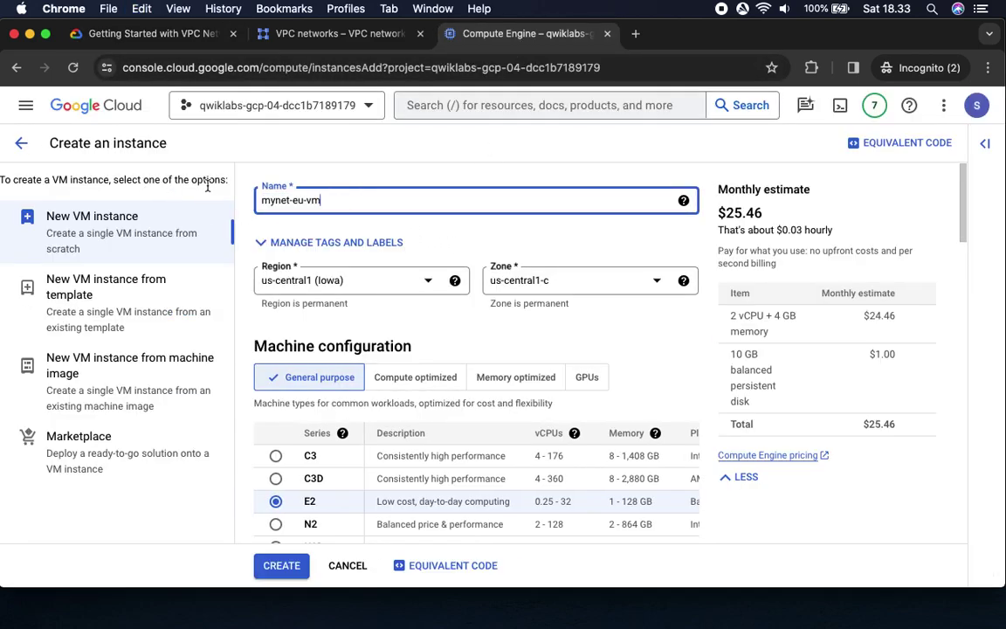
# Check the lab's location values and set the instance's region to europe-west4 (Netherlands) and its zone to europe-west4-c.
pyautogui.click(145, 31)
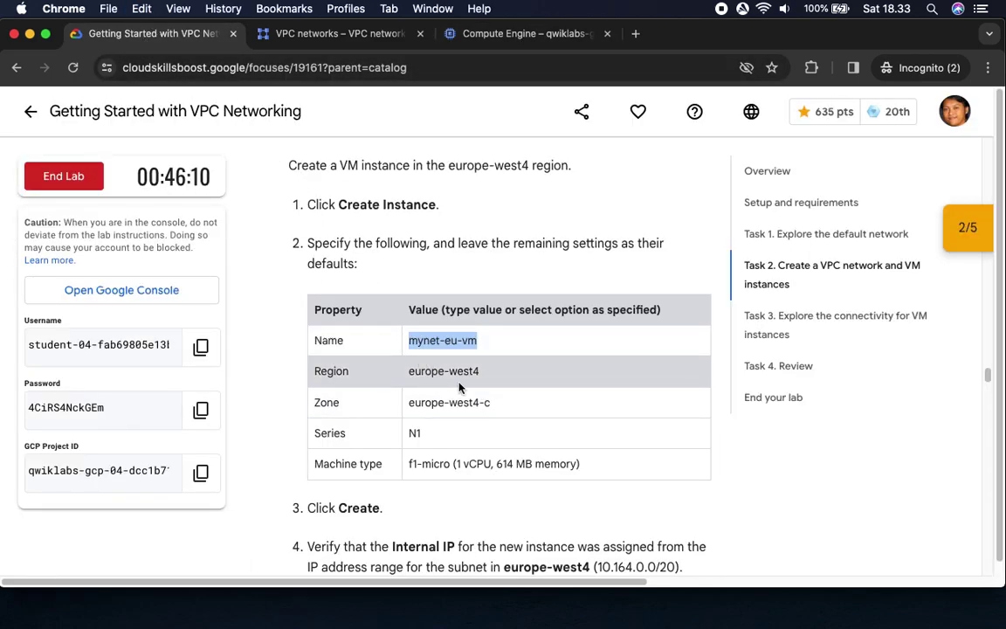
pyautogui.click(509, 35)
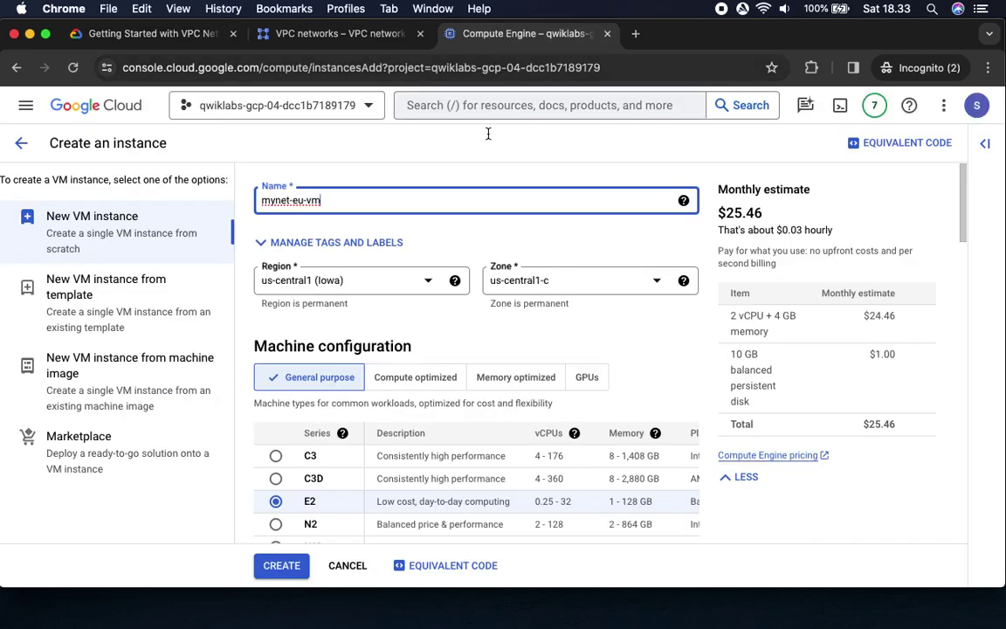
pyautogui.click(386, 283)
pyautogui.scroll(-5, 400, 402)
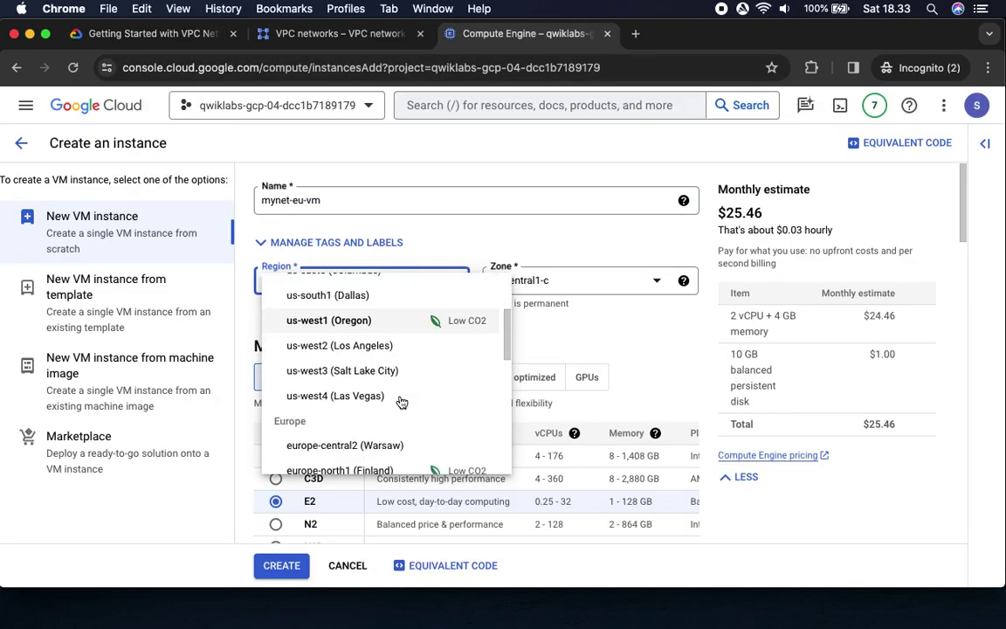
pyautogui.scroll(-4, 400, 406)
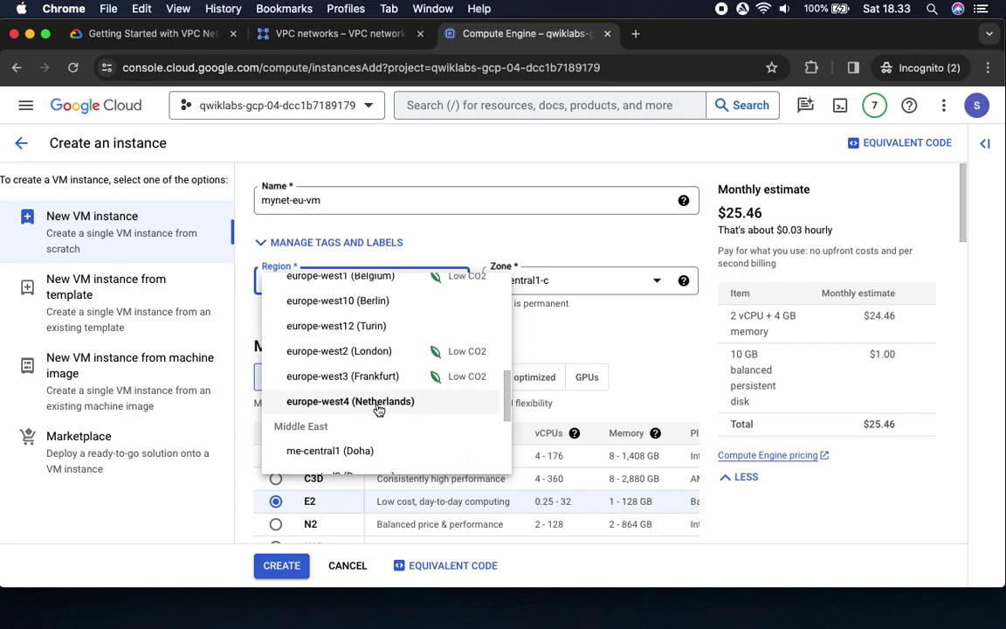
pyautogui.click(378, 404)
pyautogui.click(108, 33)
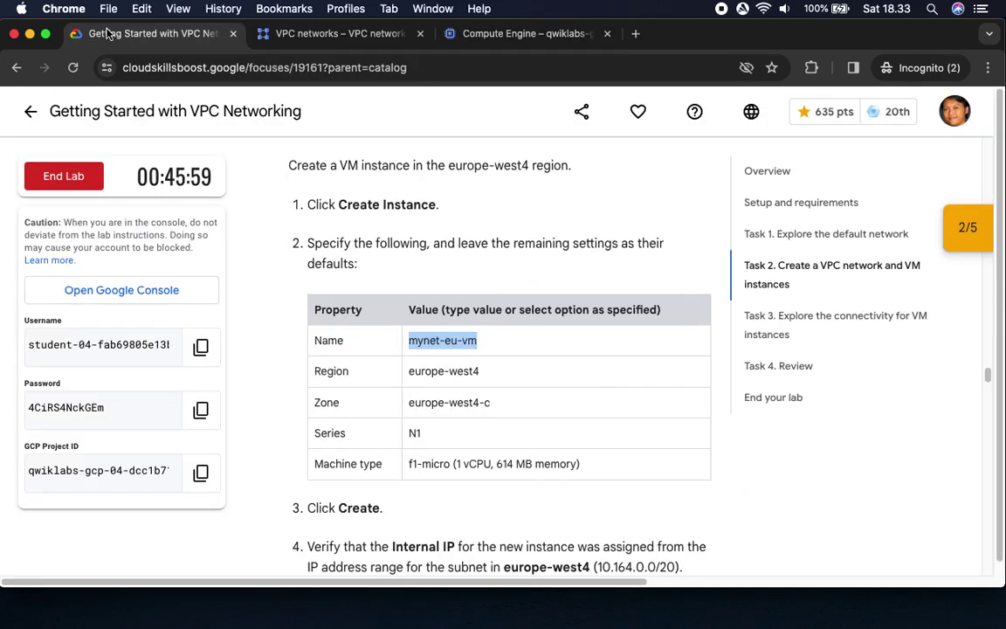
pyautogui.click(525, 33)
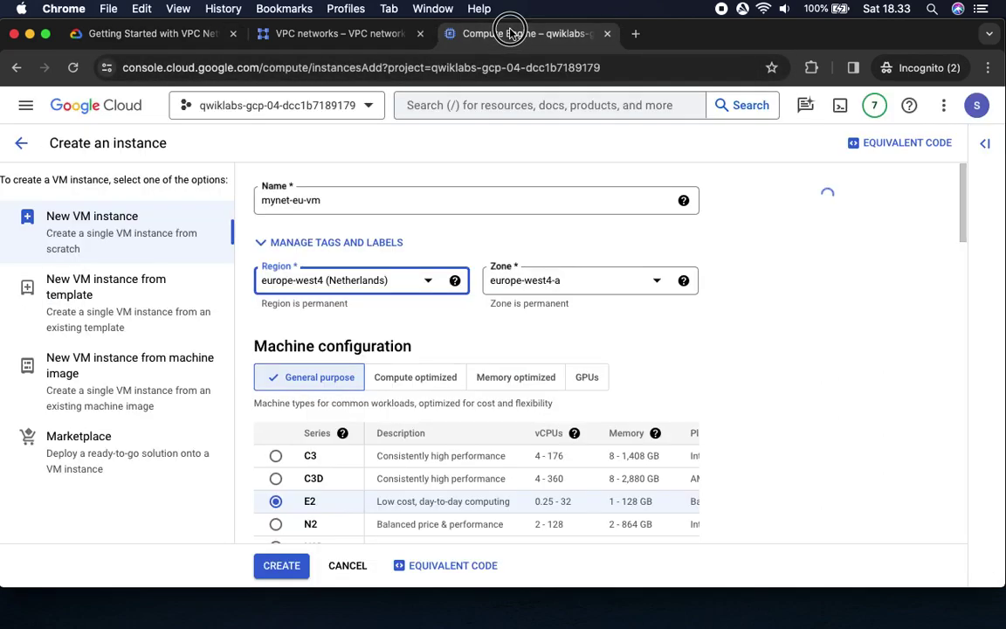
pyautogui.click(560, 285)
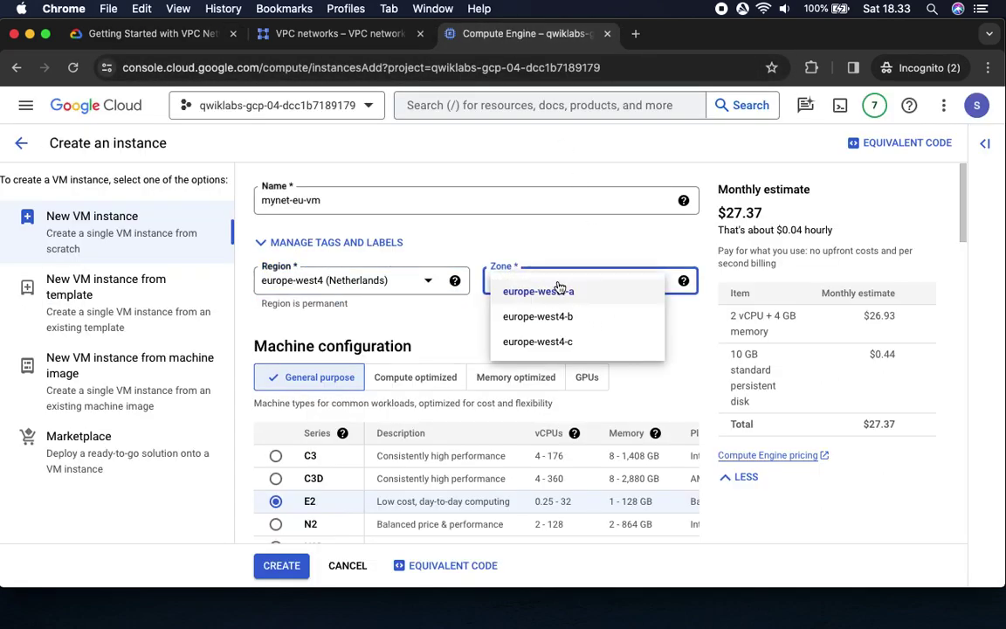
pyautogui.click(563, 343)
# Set the mynet-eu-vm machine series to N1 and its machine type to shared-core f1-micro, checking both against the lab's property table.
pyautogui.click(162, 35)
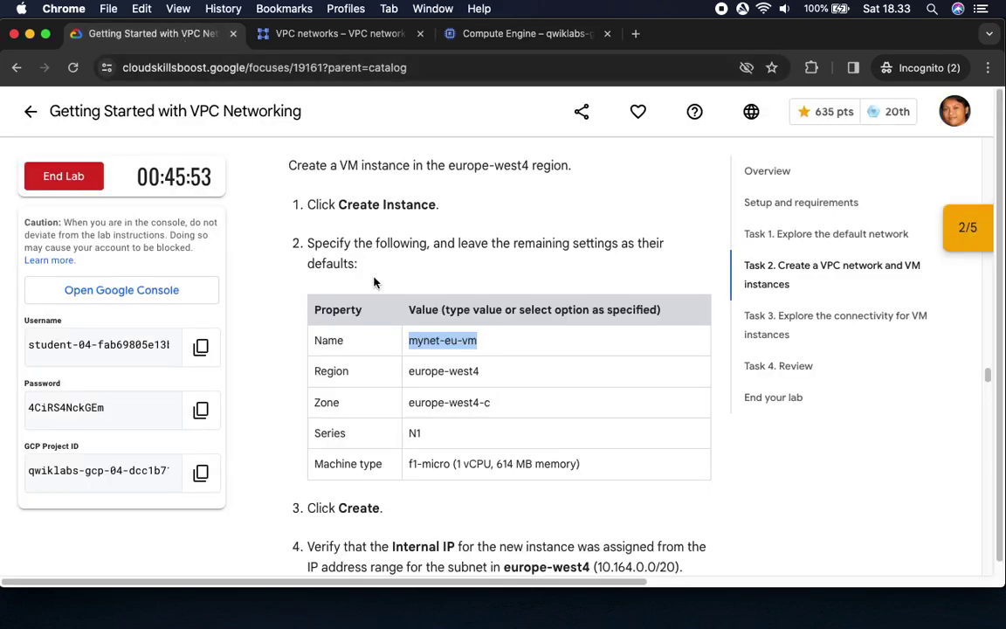
pyautogui.click(525, 34)
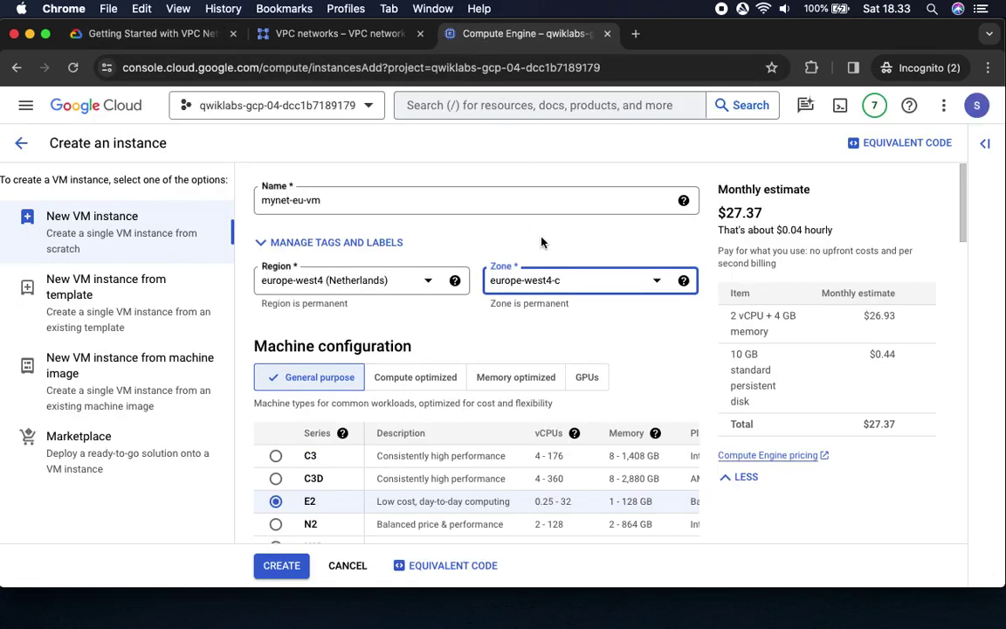
pyautogui.scroll(-5, 389, 337)
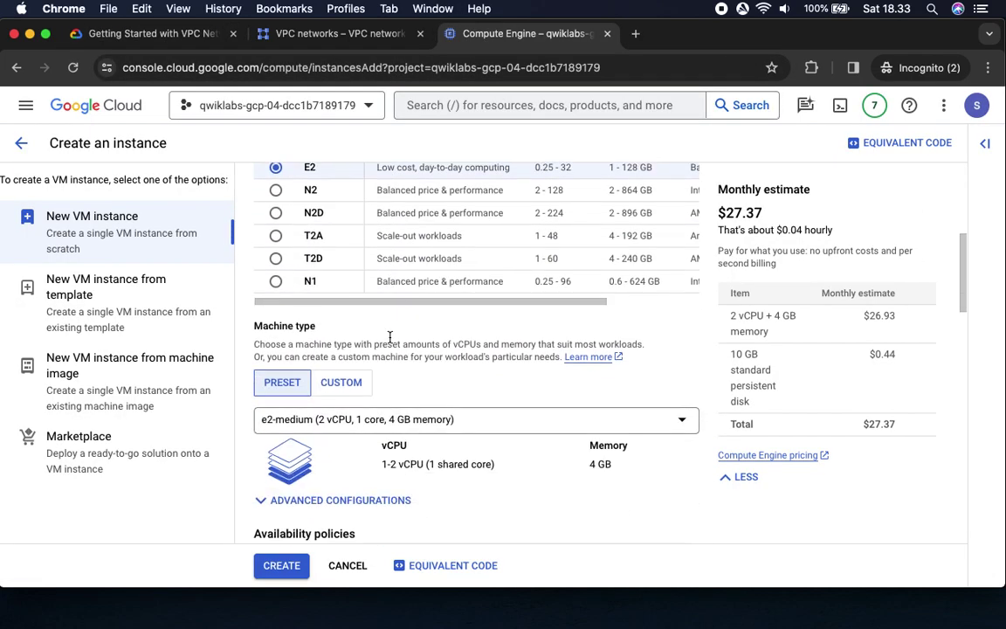
pyautogui.click(276, 284)
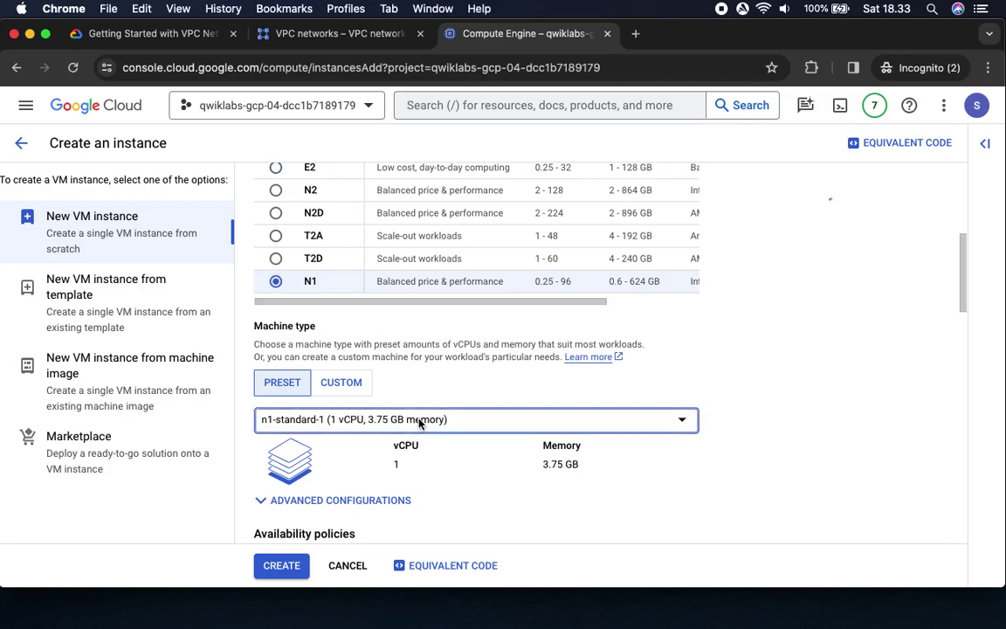
pyautogui.click(420, 422)
pyautogui.click(306, 246)
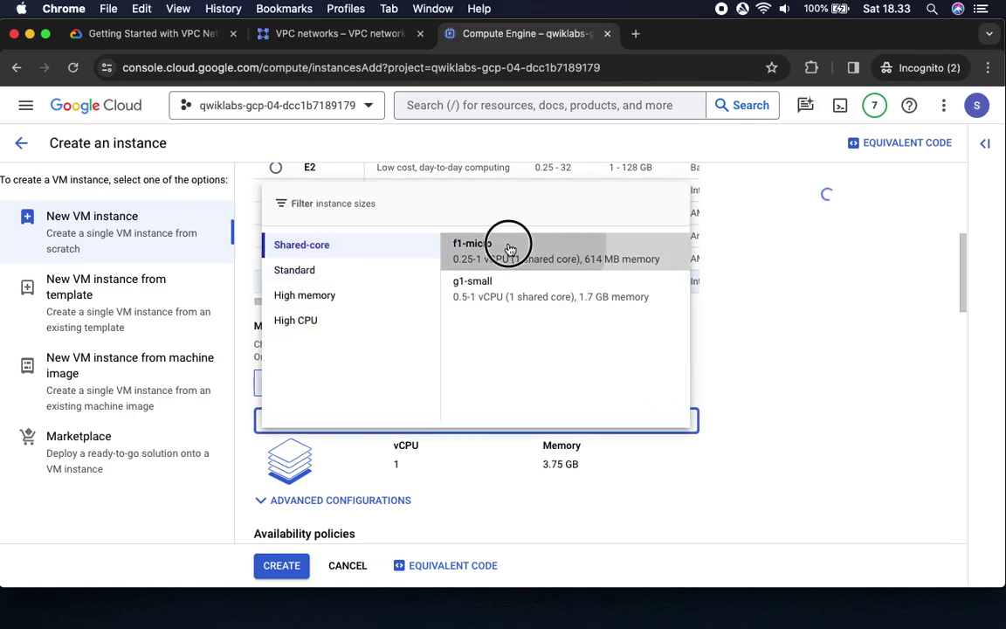
pyautogui.click(510, 250)
pyautogui.click(149, 33)
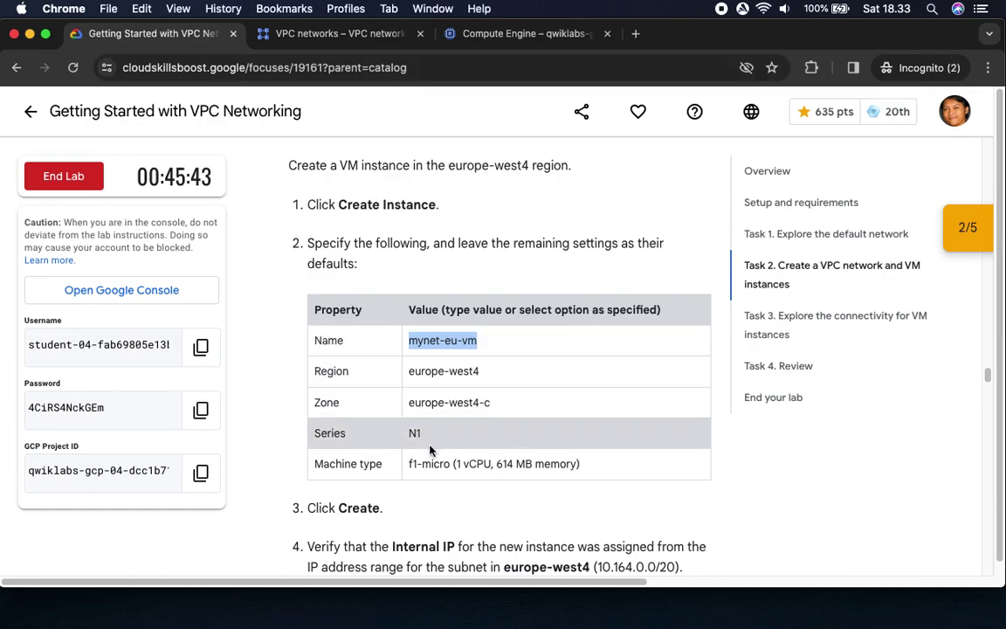
# Read the lab's remaining instance instructions and create the configured mynet-eu-vm instance.
pyautogui.scroll(-5, 377, 505)
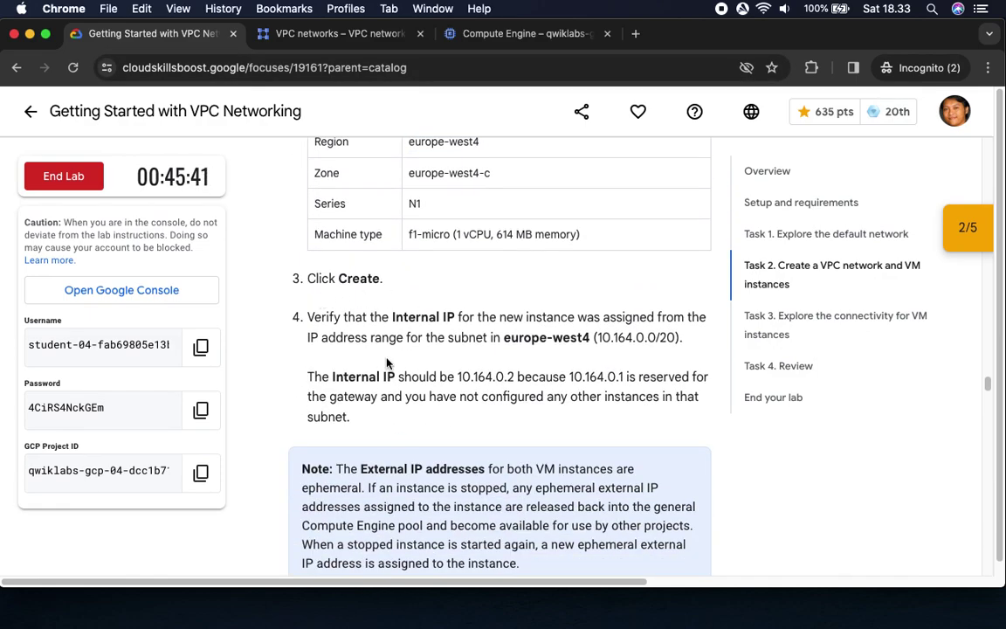
pyautogui.click(502, 34)
pyautogui.click(280, 566)
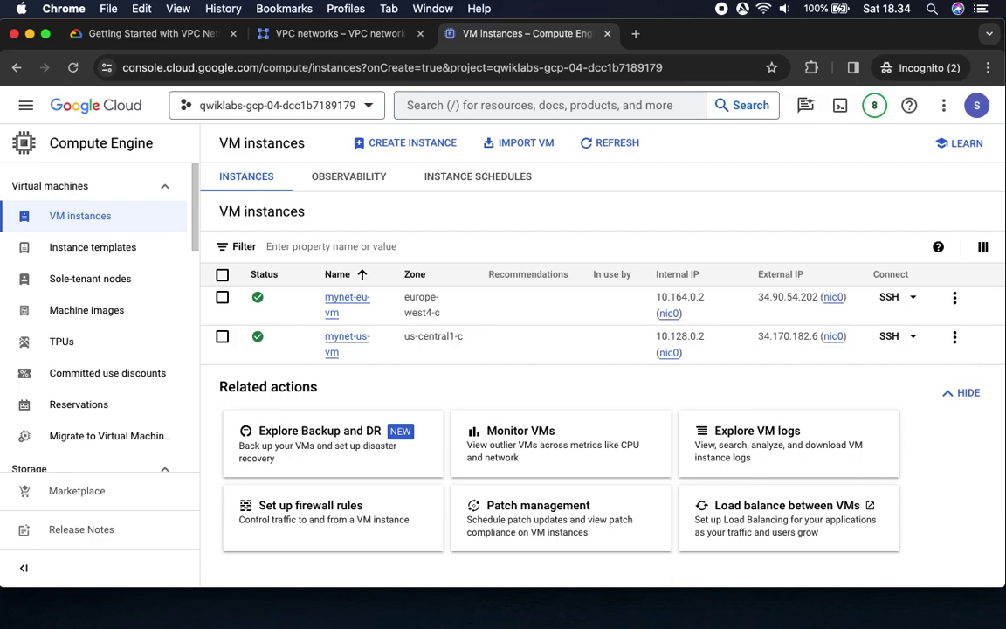
# Back in the lab, check progress on the Create a VPC network and VM instance objective and review its checkpoint score.
pyautogui.click(105, 34)
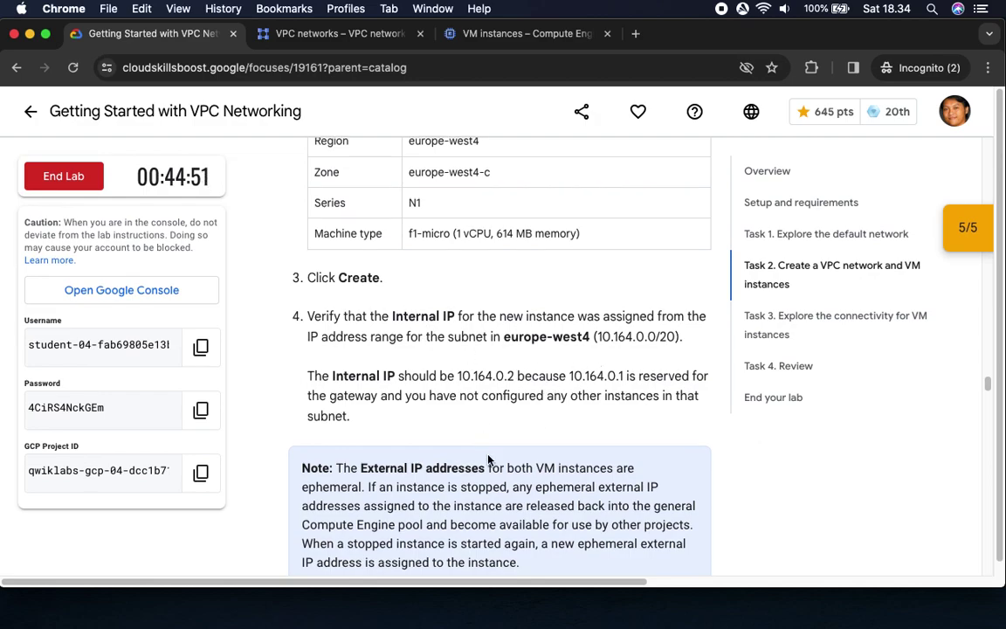
pyautogui.scroll(-3, 441, 419)
pyautogui.scroll(-3, 436, 436)
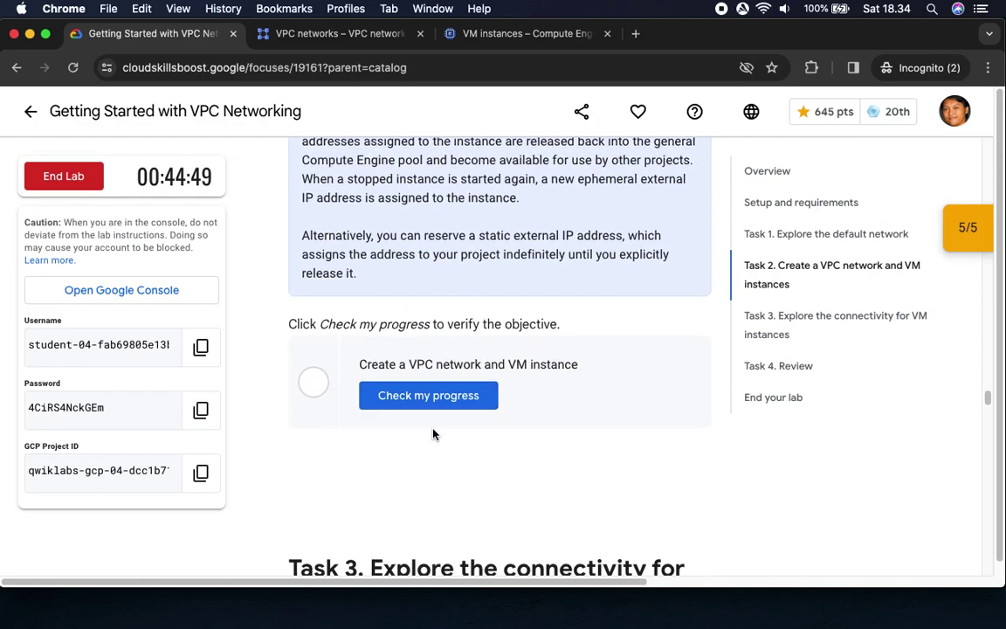
pyautogui.click(445, 403)
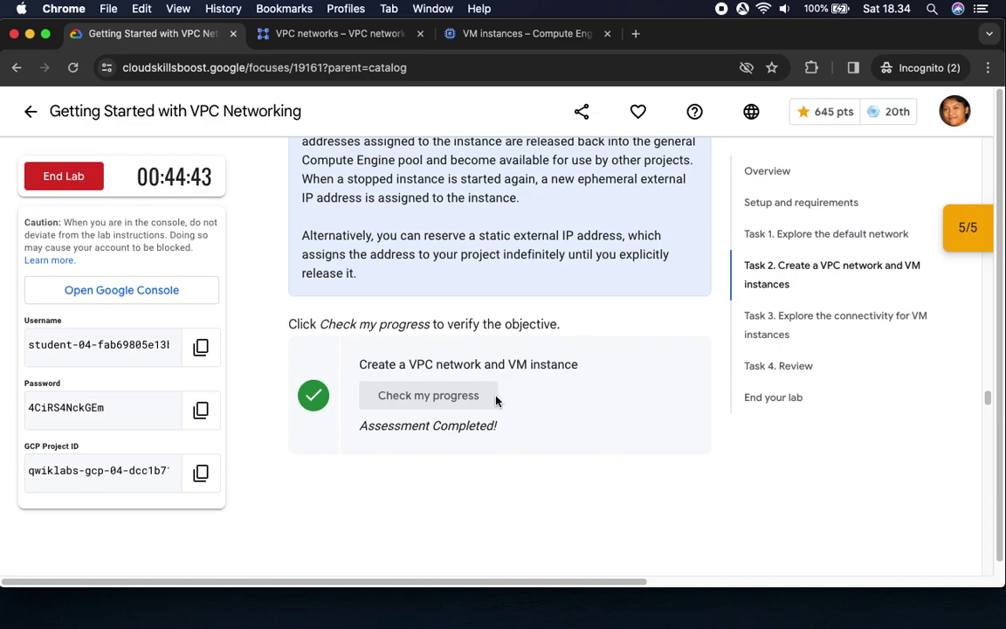
pyautogui.click(971, 227)
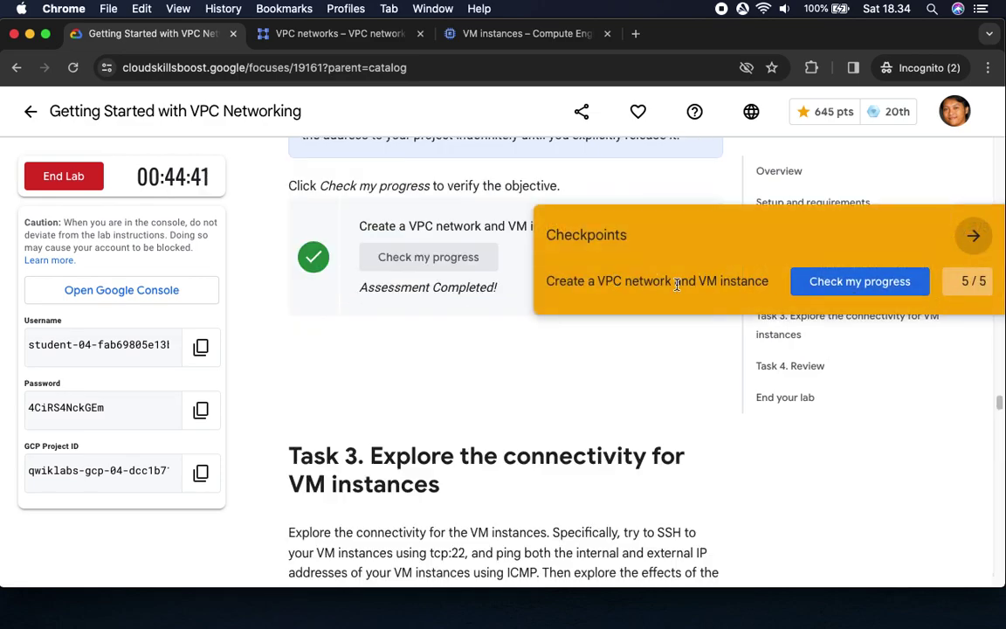
pyautogui.click(972, 235)
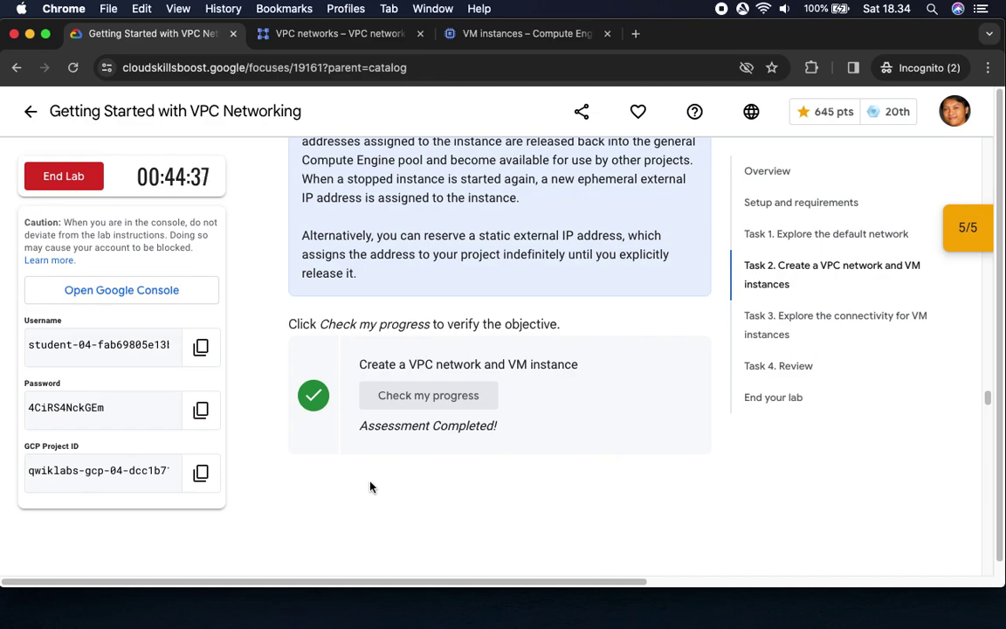
# Read Task 3's instructions for verifying VM connectivity and look up mynet-eu-vm's internal and external IP addresses in the VM instances list.
pyautogui.scroll(-5, 374, 487)
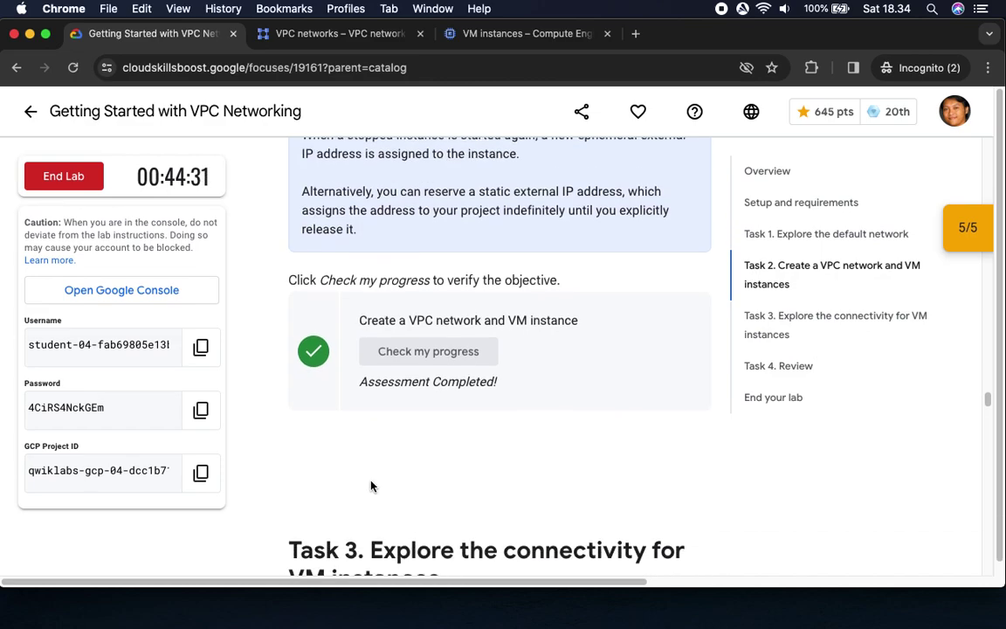
pyautogui.scroll(-2, 373, 485)
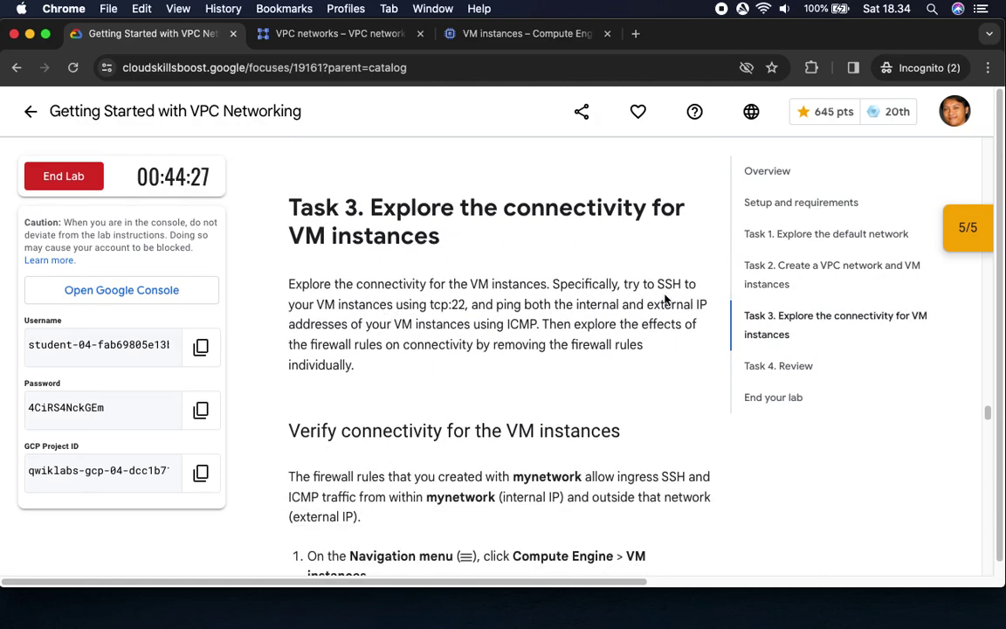
pyautogui.scroll(-5, 448, 381)
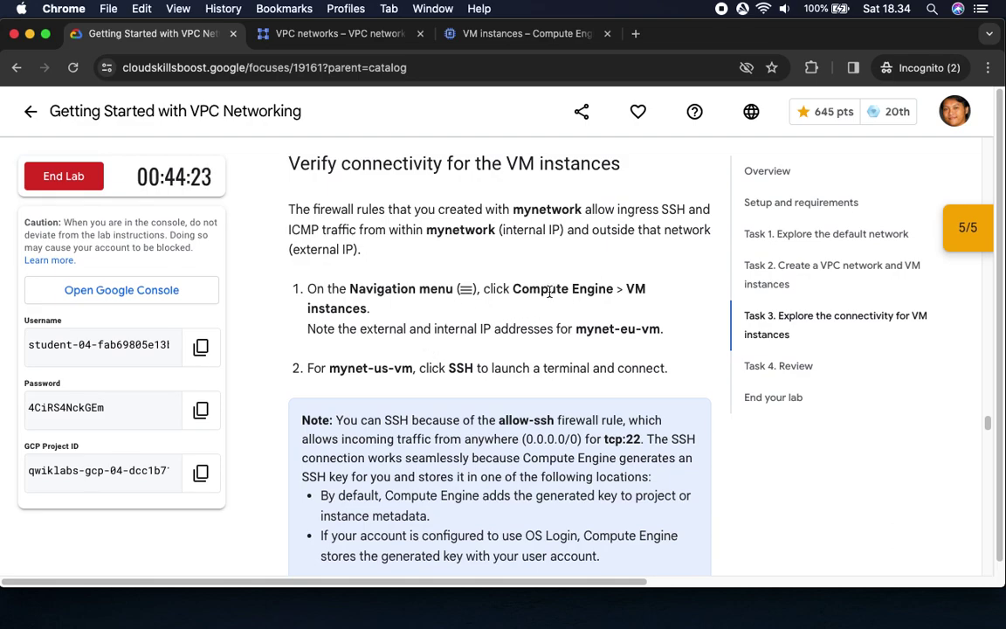
pyautogui.moveTo(626, 290); pyautogui.dragTo(371, 310)
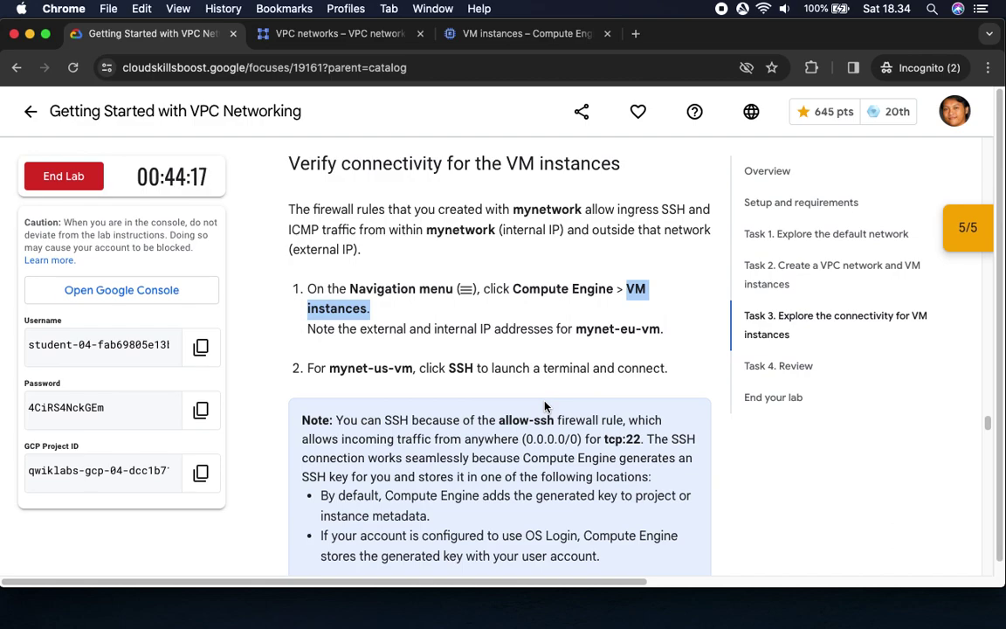
pyautogui.scroll(-3, 543, 407)
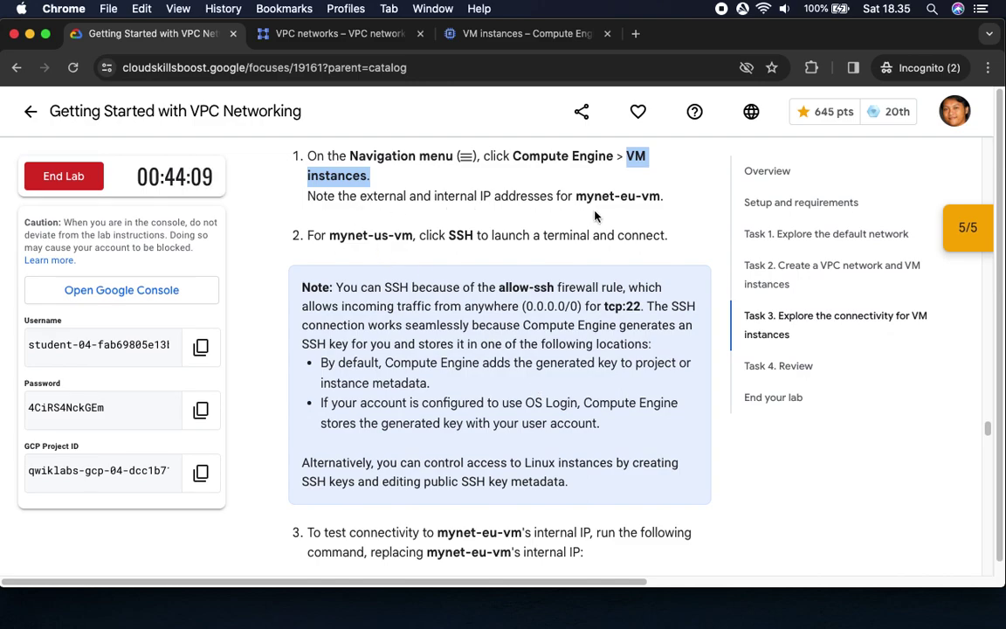
pyautogui.click(479, 35)
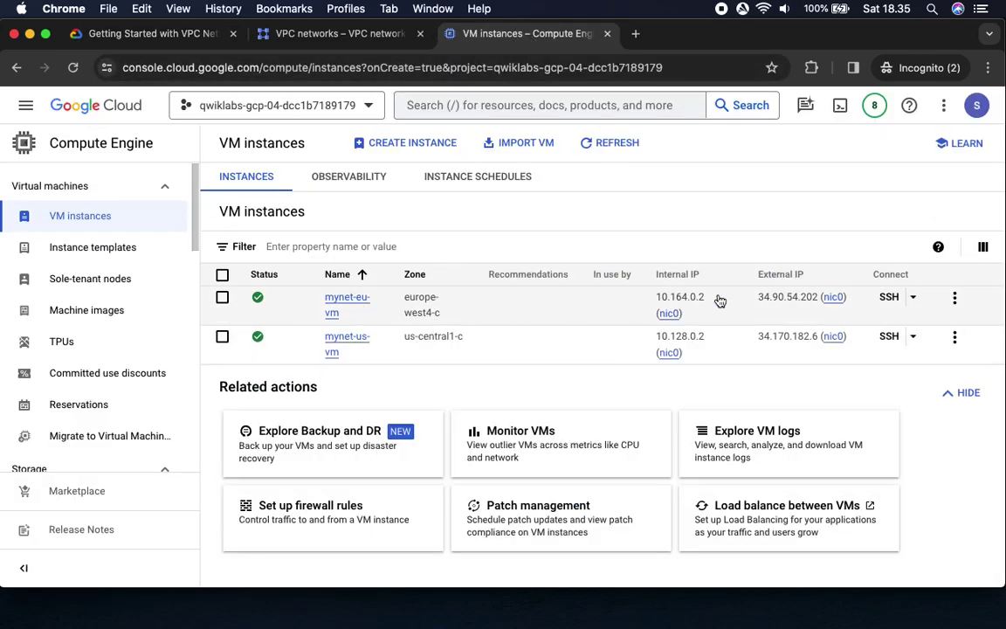
pyautogui.click(146, 34)
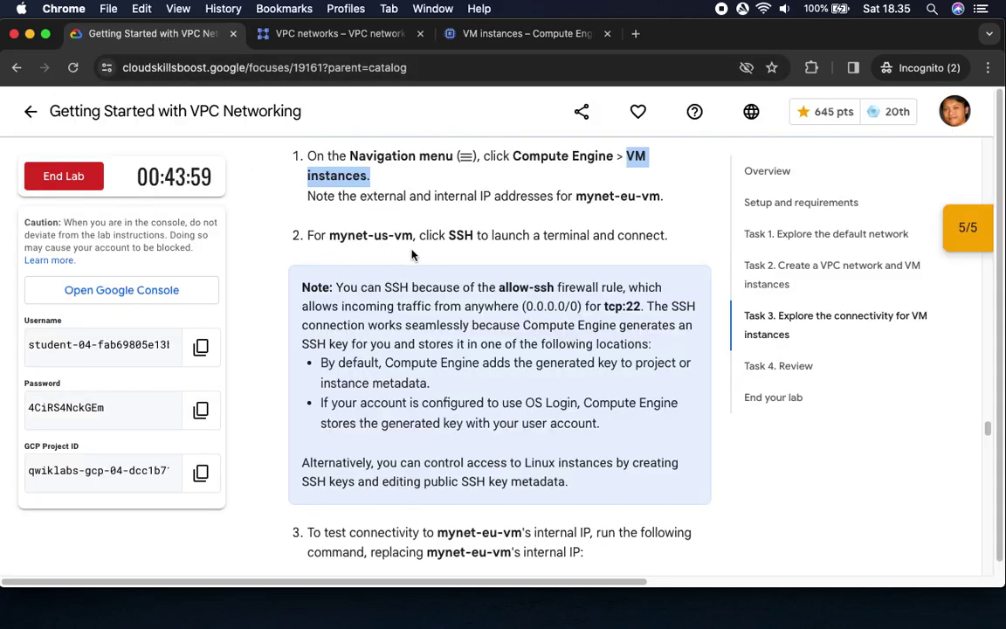
# Open an SSH-in-browser terminal to mynet-us-vm and authorize it to connect to the VM.
pyautogui.click(493, 34)
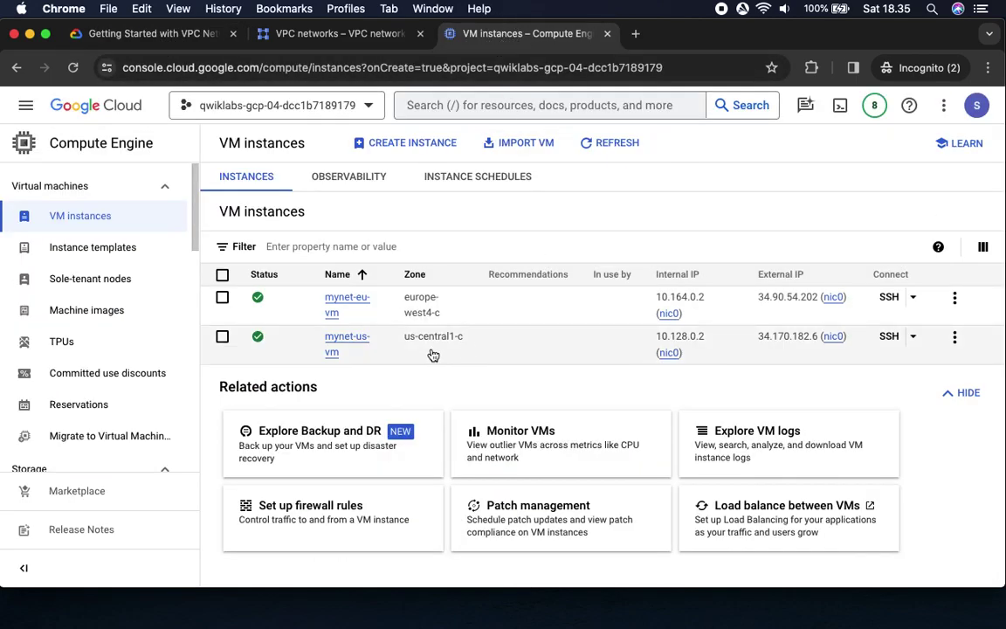
pyautogui.click(882, 338)
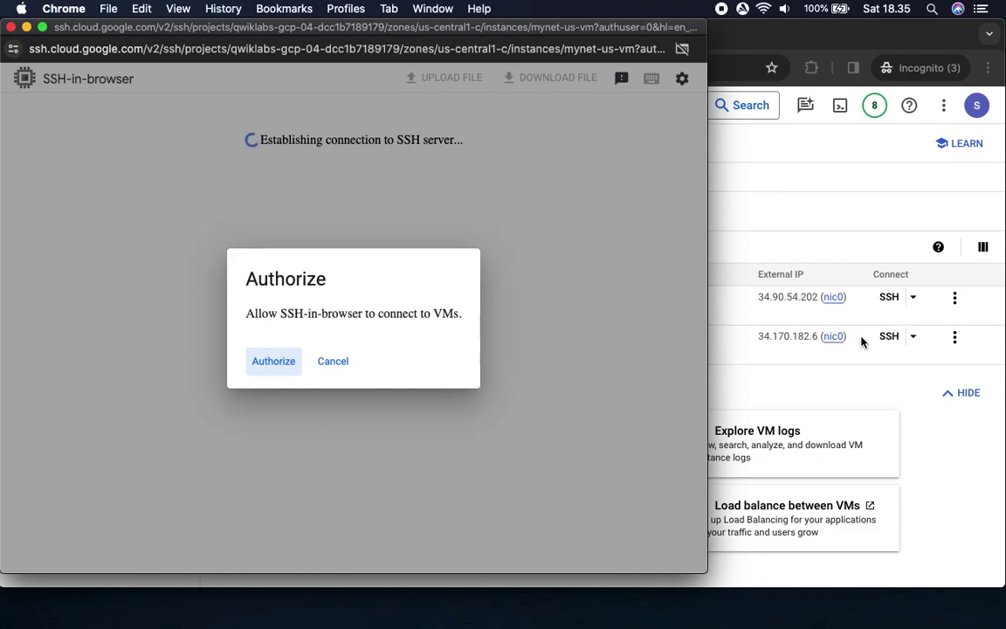
pyautogui.click(281, 364)
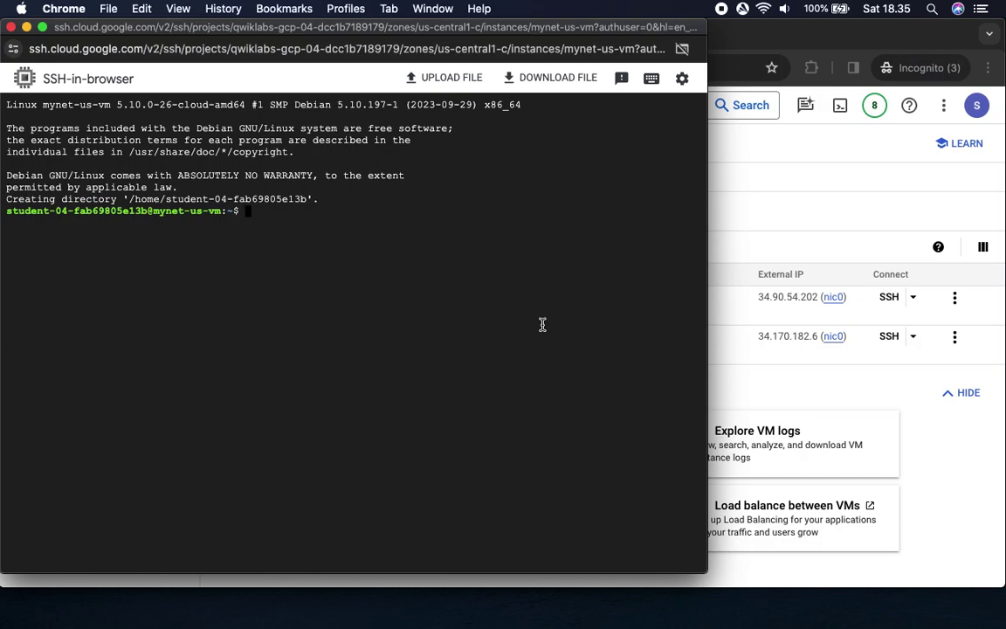
# Increase the font size of the mynet-us-vm SSH terminal.
pyautogui.click(682, 78)
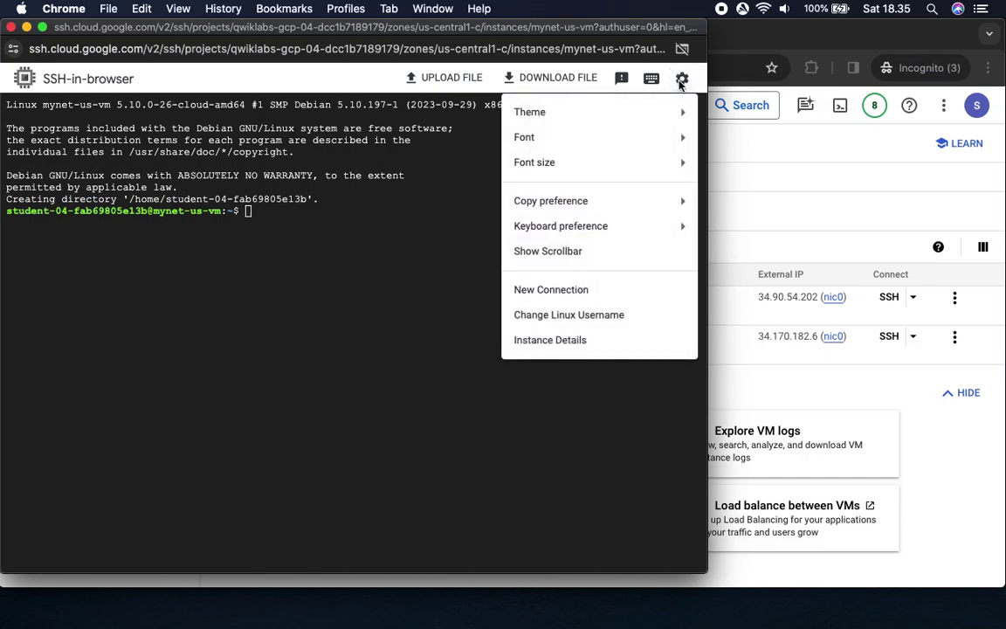
pyautogui.moveTo(534, 164)
pyautogui.click(369, 212)
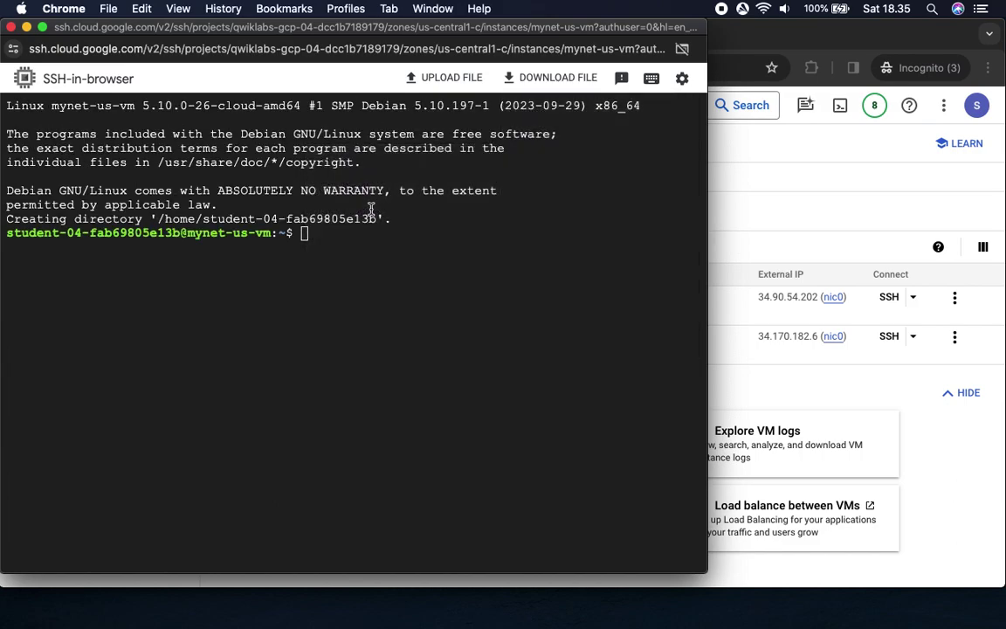
# Copy the lab's ping command for mynet-eu-vm's internal IP and paste it into the mynet-us-vm SSH terminal.
pyautogui.click(795, 38)
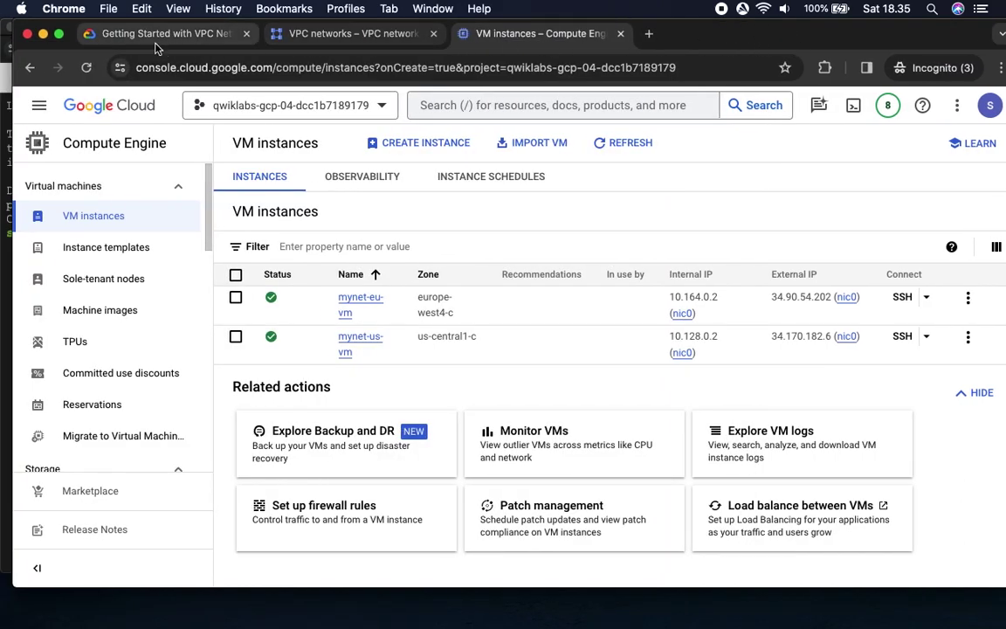
pyautogui.click(156, 34)
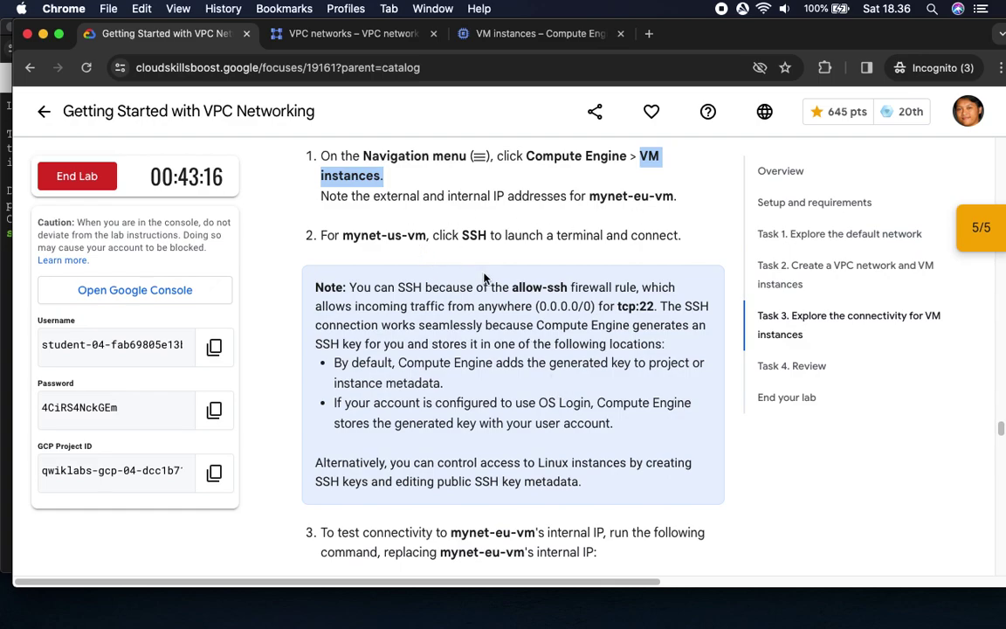
pyautogui.scroll(-3, 493, 420)
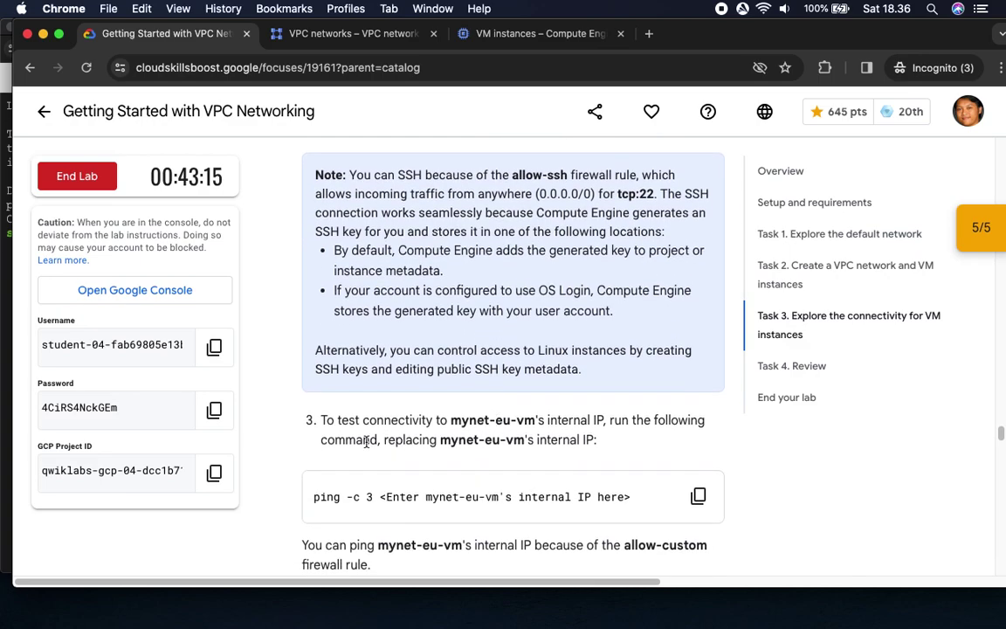
pyautogui.scroll(-2, 626, 449)
pyautogui.scroll(-5, 584, 460)
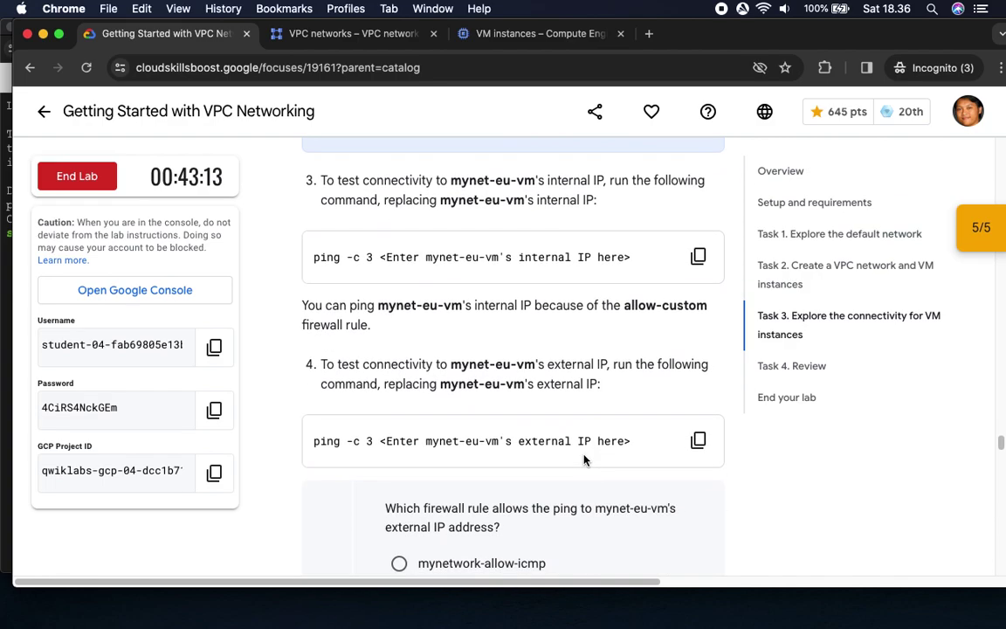
pyautogui.click(698, 237)
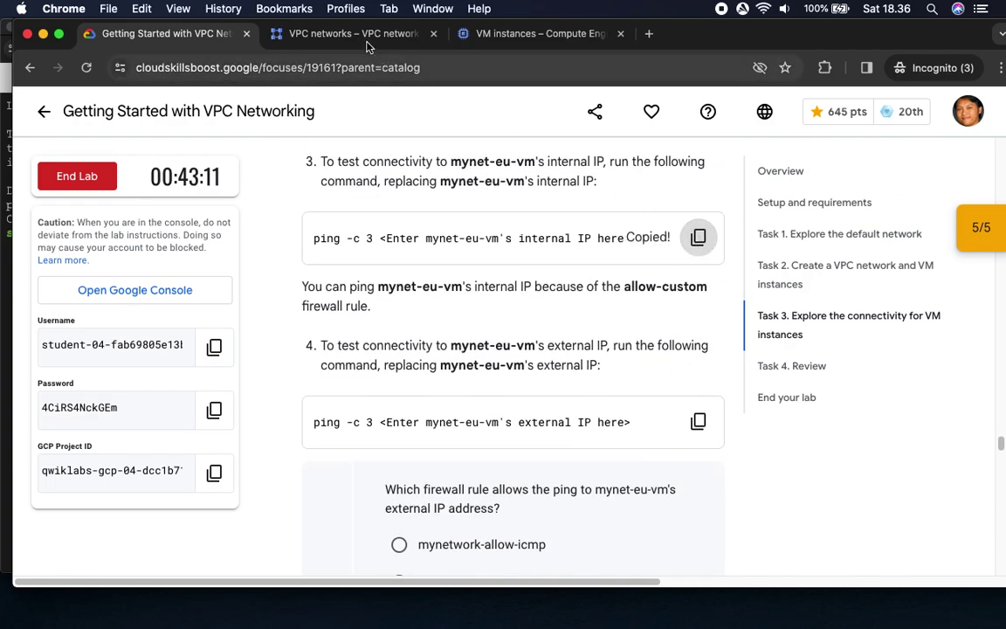
pyautogui.click(318, 32)
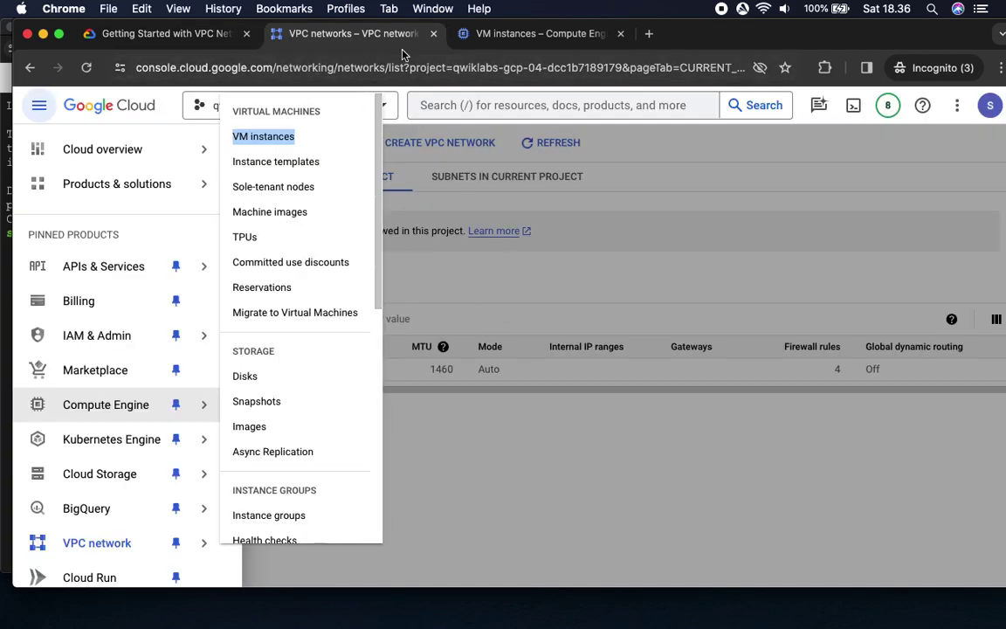
pyautogui.click(472, 35)
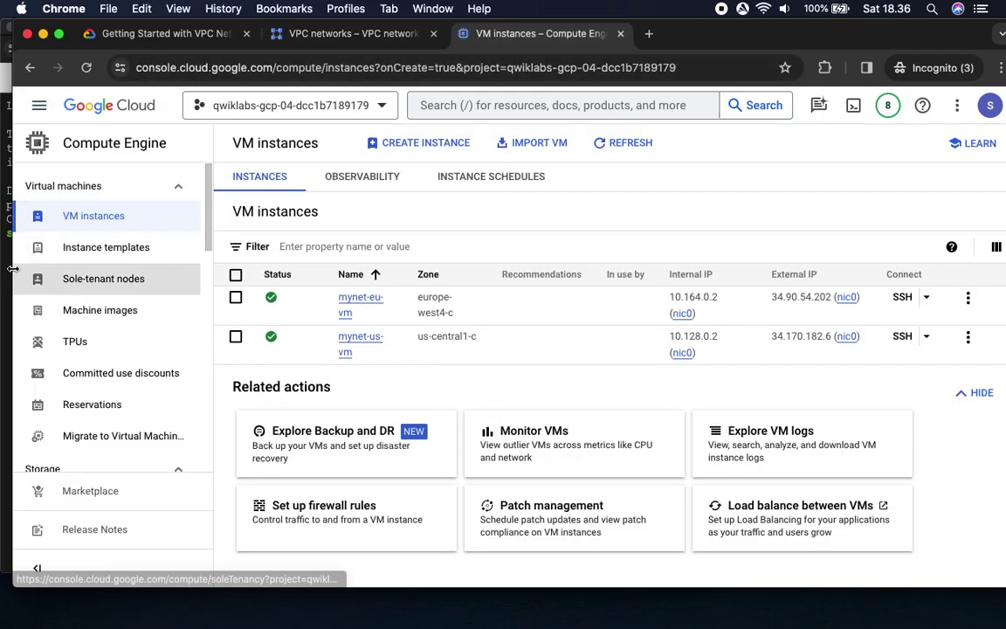
pyautogui.click(6, 243)
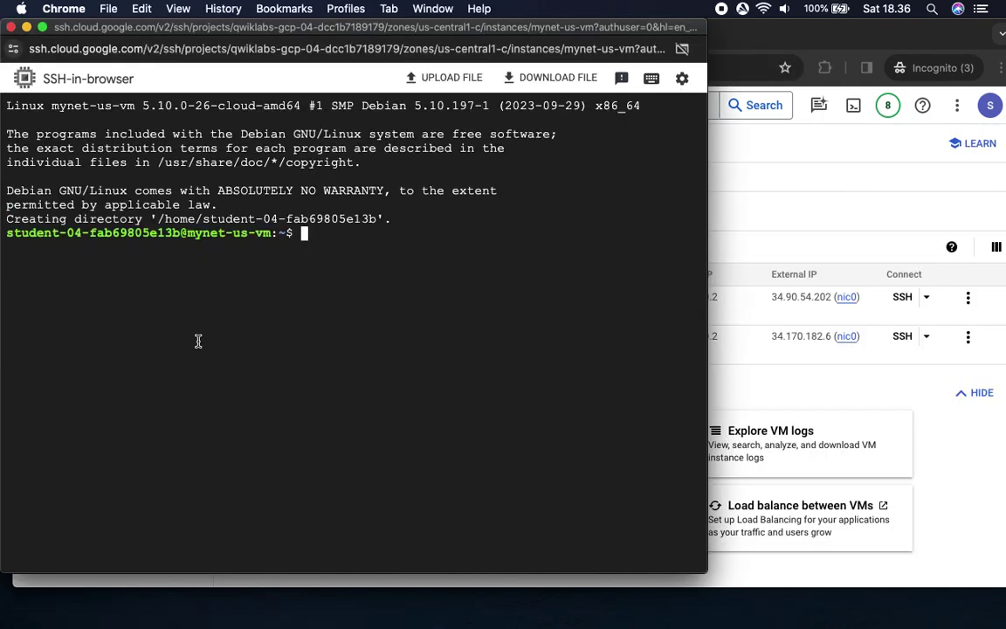
pyautogui.press('super+v')
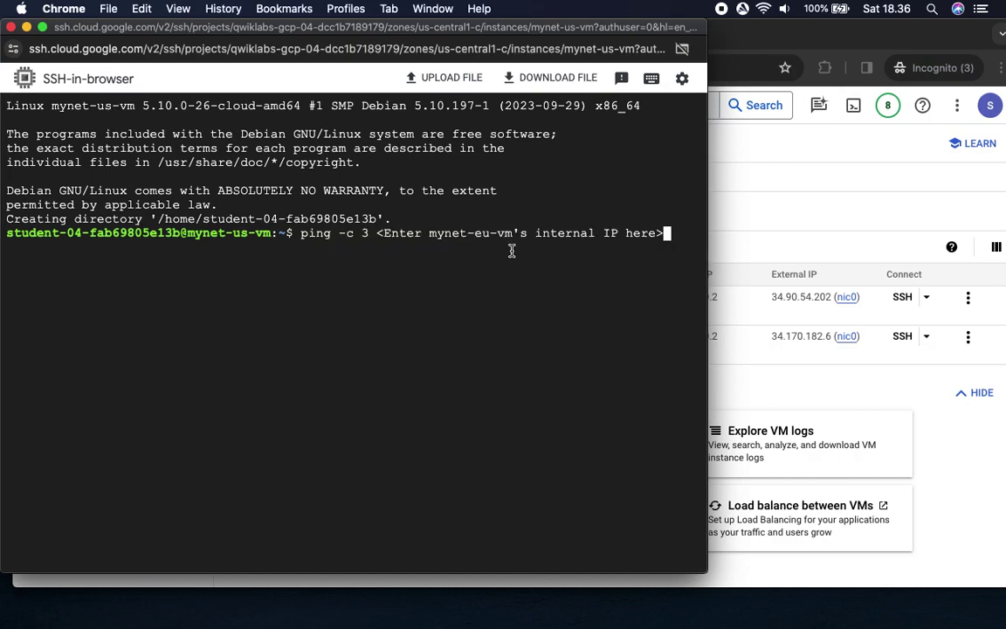
# Replace the command's placeholder with mynet-eu-vm's internal IP copied from the instances list and run ping -c 3 10.164.0.2.
pyautogui.click(768, 251)
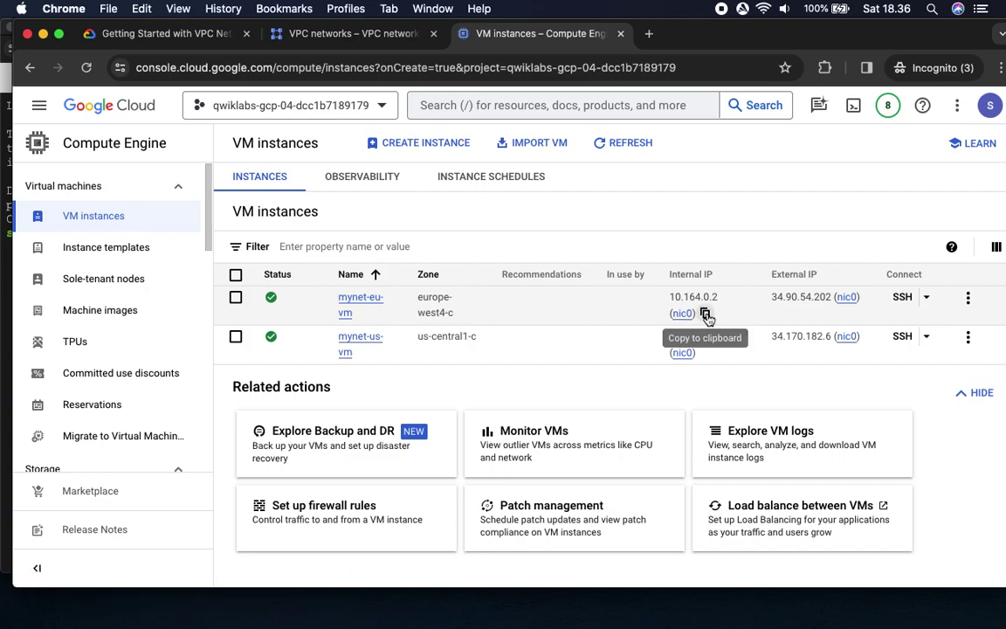
pyautogui.click(706, 316)
pyautogui.click(7, 260)
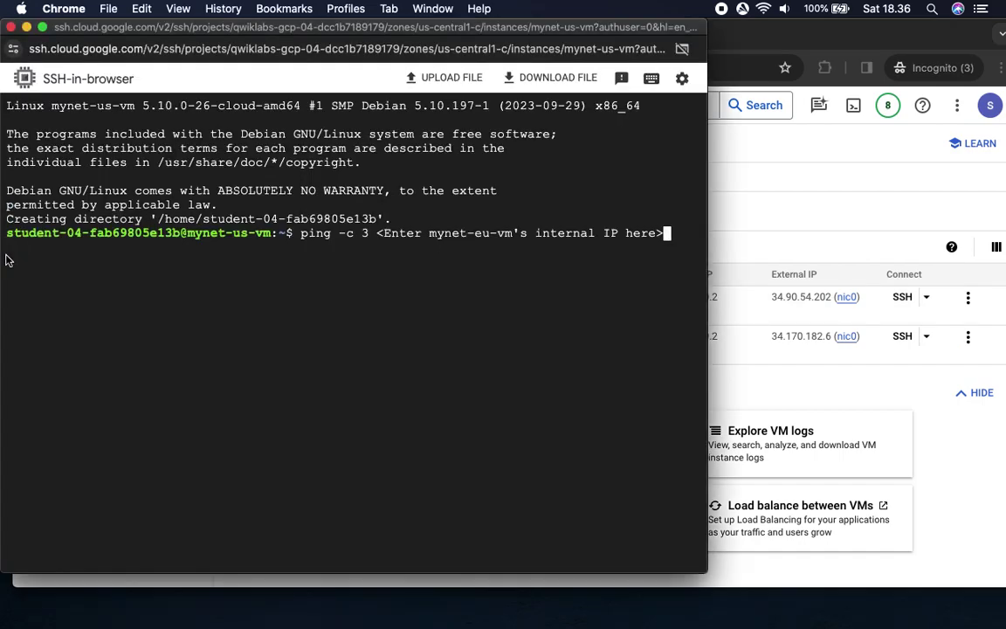
pyautogui.press('BackSpace')
pyautogui.press('BackSpace')
pyautogui.press('BackSpace')
pyautogui.press('BackSpace')
pyautogui.press('BackSpace')
pyautogui.press('BackSpace')
pyautogui.press('BackSpace')
pyautogui.press('BackSpace')
pyautogui.press('BackSpace')
pyautogui.press('BackSpace')
pyautogui.press('BackSpace')
pyautogui.press('BackSpace')
pyautogui.press('BackSpace')
pyautogui.press('BackSpace')
pyautogui.press('BackSpace')
pyautogui.press('BackSpace')
pyautogui.press('BackSpace')
pyautogui.press('BackSpace')
pyautogui.press('BackSpace')
pyautogui.press('BackSpace')
pyautogui.press('BackSpace')
pyautogui.press('BackSpace')
pyautogui.press('BackSpace')
pyautogui.press('BackSpace')
pyautogui.press('BackSpace')
pyautogui.press('BackSpace')
pyautogui.press('BackSpace')
pyautogui.press('BackSpace')
pyautogui.press('BackSpace')
pyautogui.press('BackSpace')
pyautogui.press('BackSpace')
pyautogui.press('BackSpace')
pyautogui.press('BackSpace')
pyautogui.press('BackSpace')
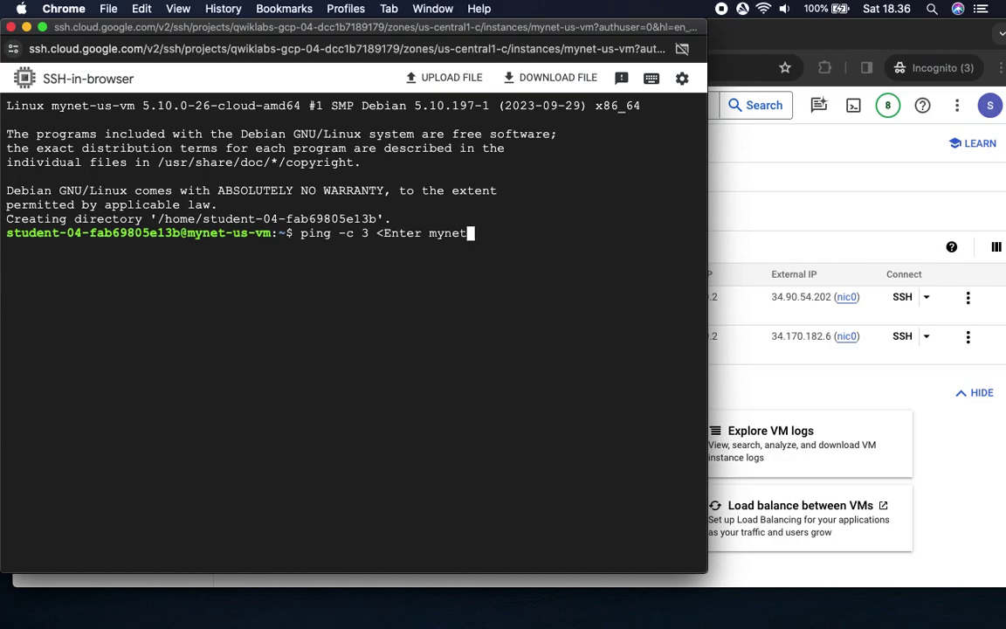
pyautogui.press('BackSpace')
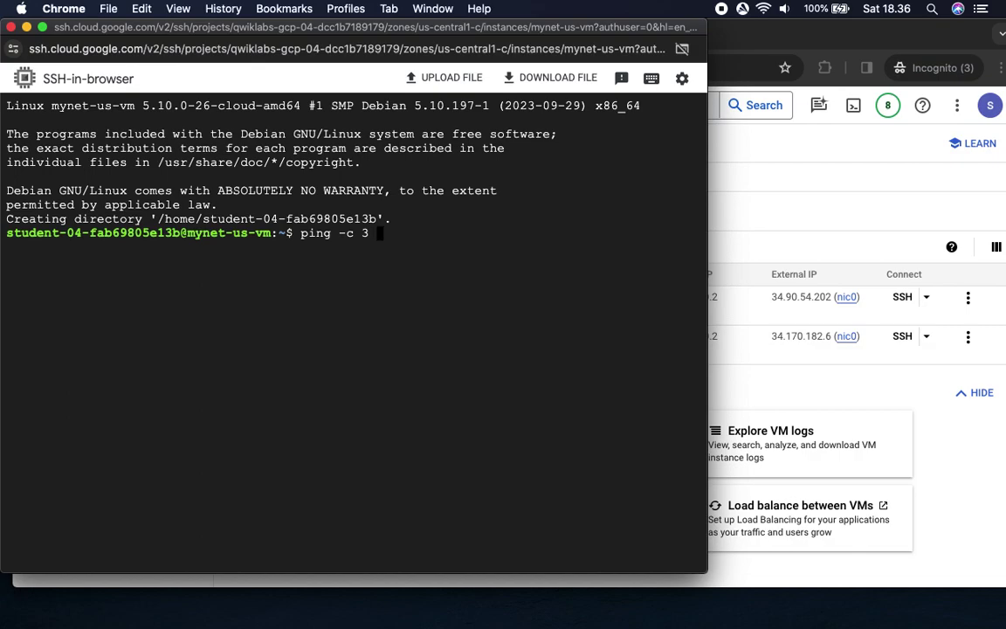
pyautogui.press('super+v')
pyautogui.press('Return')
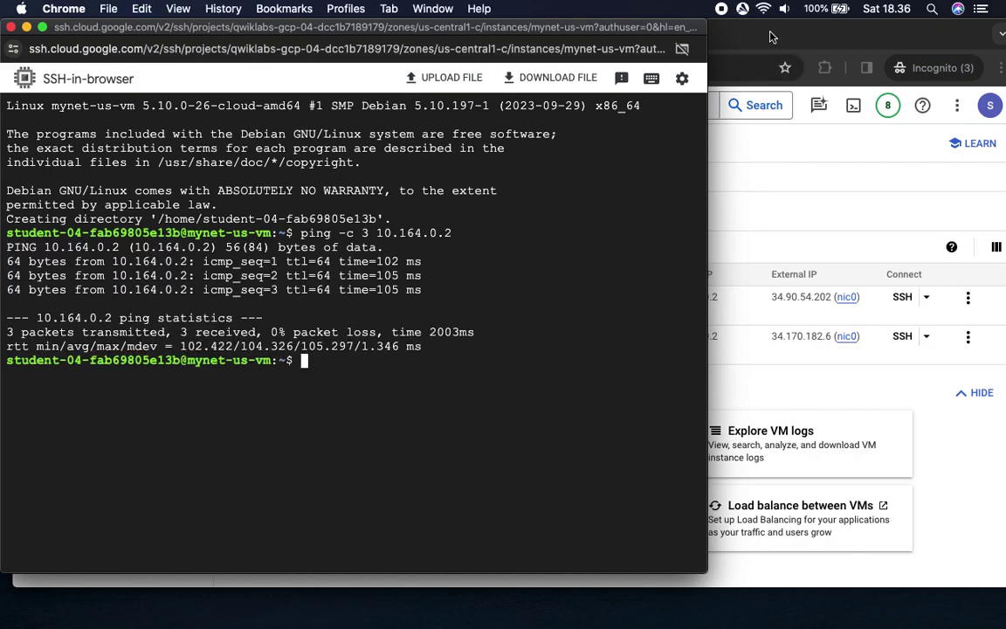
# Copy the lab's ping command for mynet-eu-vm's external IP and paste it into the mynet-us-vm SSH terminal.
pyautogui.click(725, 39)
pyautogui.click(149, 35)
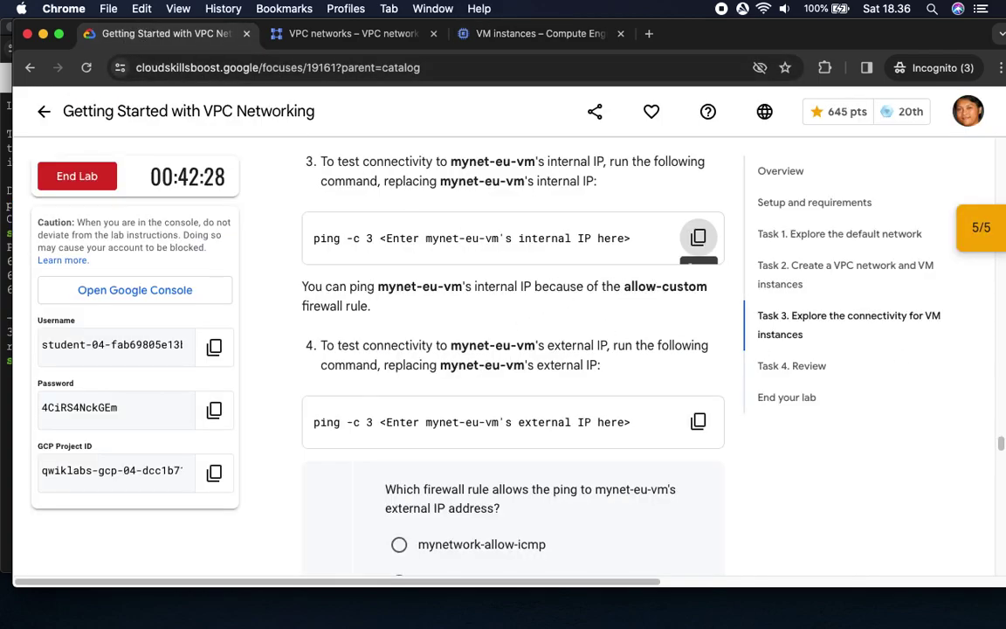
pyautogui.press('super+Tab')
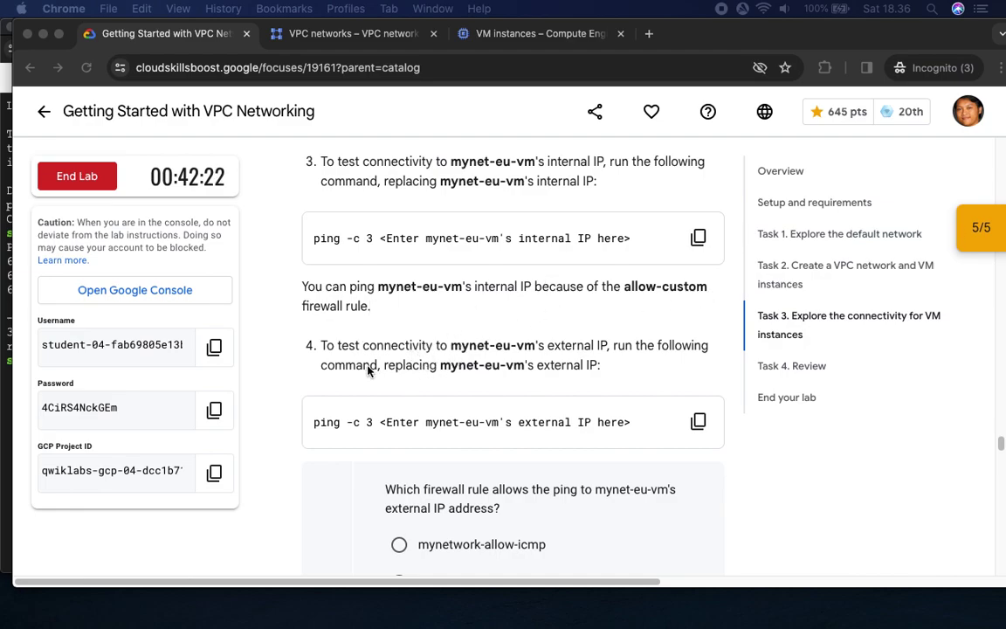
pyautogui.scroll(-4, 572, 402)
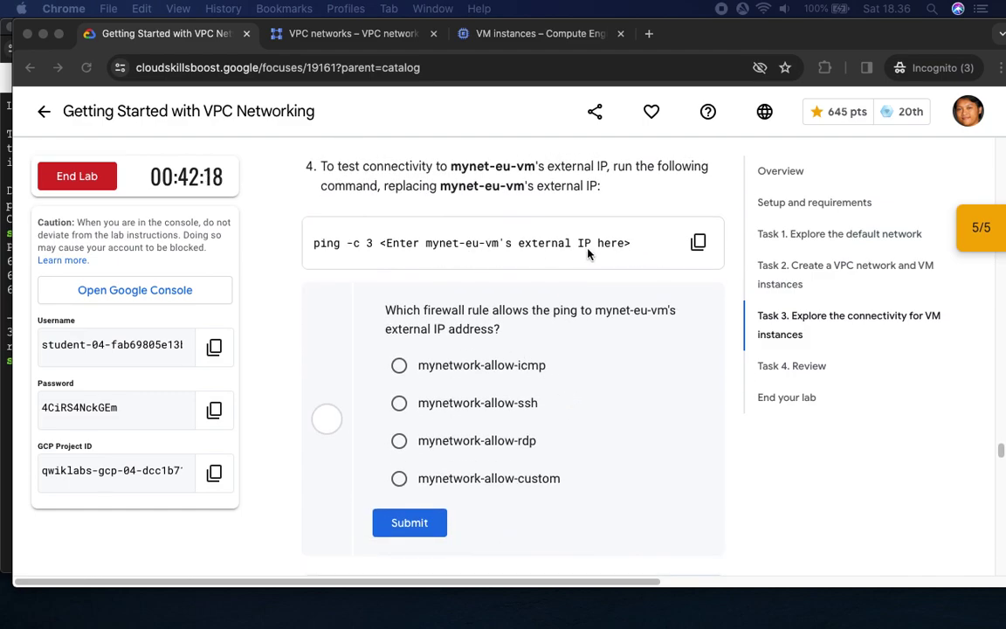
pyautogui.click(698, 242)
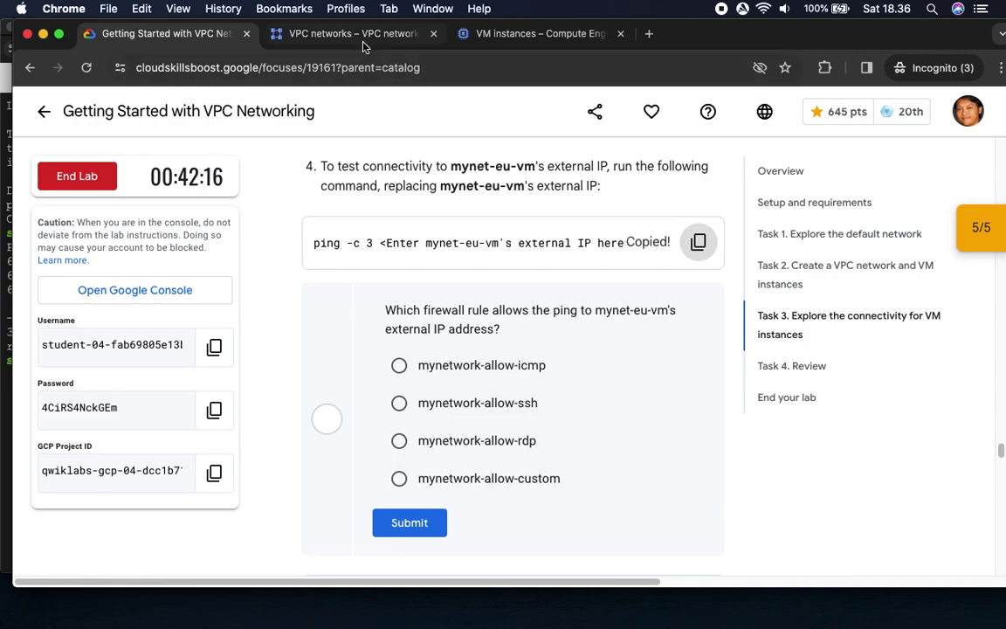
pyautogui.click(477, 32)
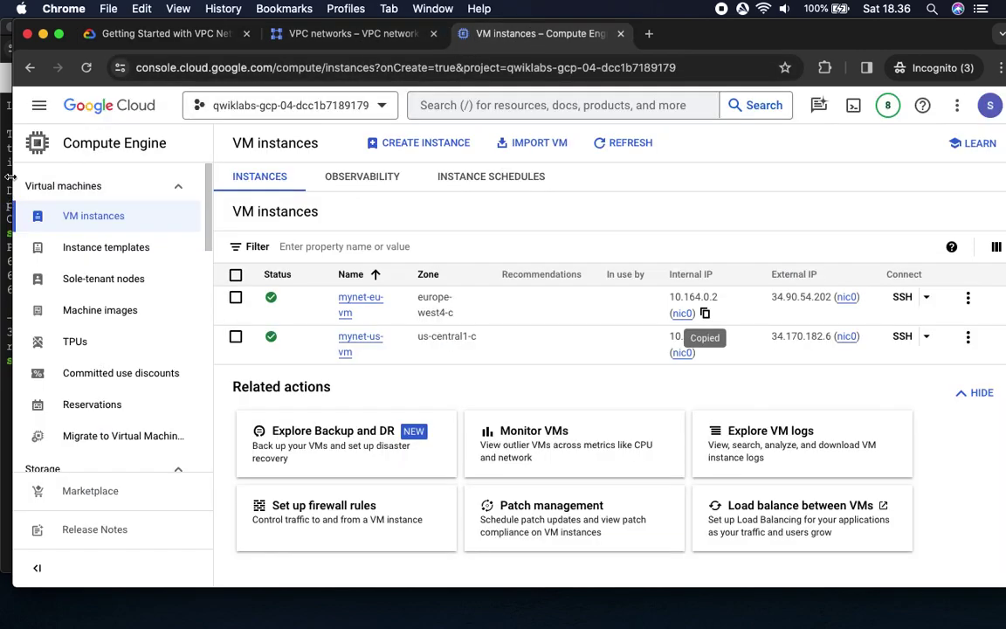
pyautogui.click(7, 179)
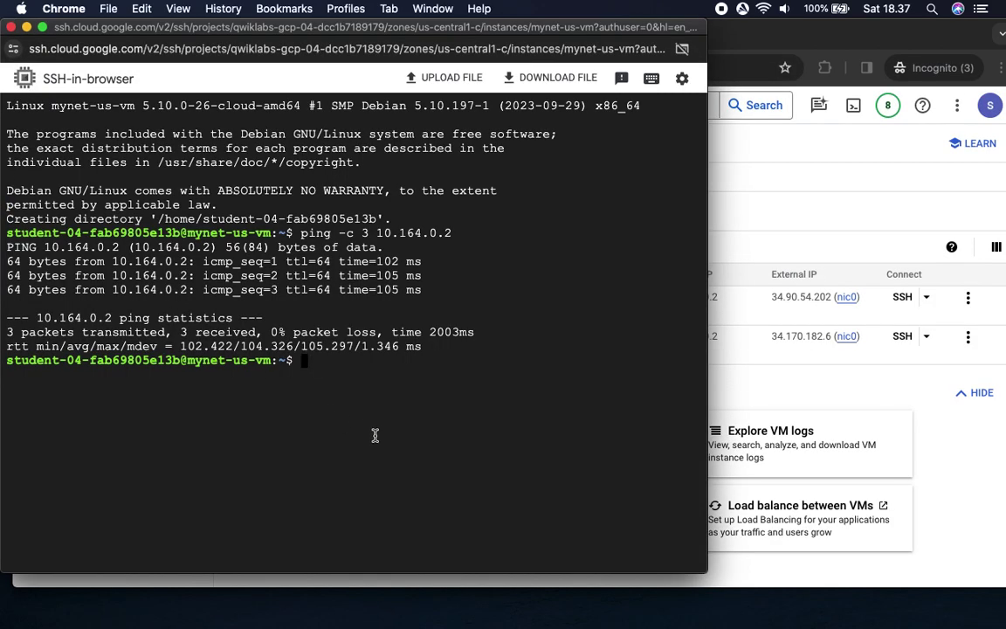
pyautogui.press('super+v')
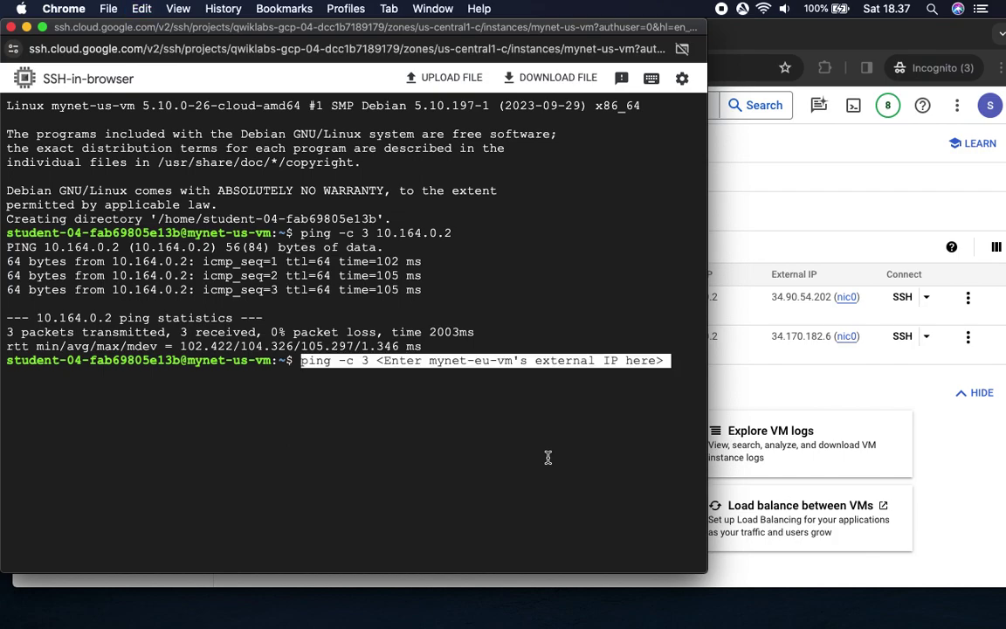
# Replace the command's placeholder with mynet-eu-vm's external IP copied from the instances list and run ping -c 3 34.90.54.202.
pyautogui.press('BackSpace')
pyautogui.press('BackSpace')
pyautogui.press('BackSpace')
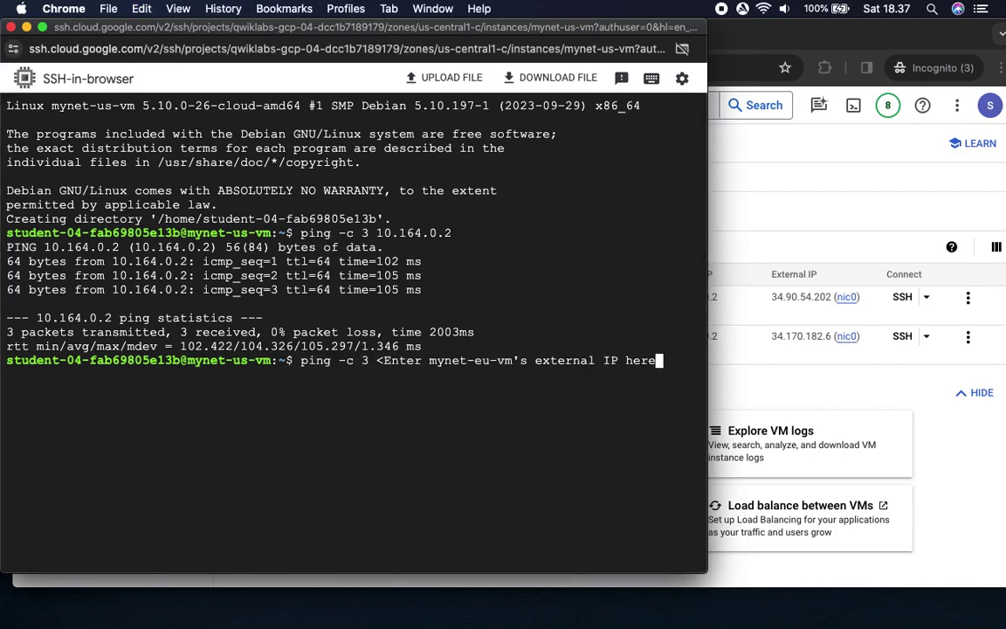
pyautogui.press('BackSpace')
pyautogui.press('BackSpace')
pyautogui.press('BackSpace')
pyautogui.press('BackSpace')
pyautogui.press('BackSpace')
pyautogui.press('BackSpace')
pyautogui.press('BackSpace')
pyautogui.press('BackSpace')
pyautogui.press('BackSpace')
pyautogui.press('BackSpace')
pyautogui.press('BackSpace')
pyautogui.press('BackSpace')
pyautogui.press('BackSpace')
pyautogui.press('BackSpace')
pyautogui.press('BackSpace')
pyautogui.press('BackSpace')
pyautogui.press('BackSpace')
pyautogui.press('BackSpace')
pyautogui.press('BackSpace')
pyautogui.press('BackSpace')
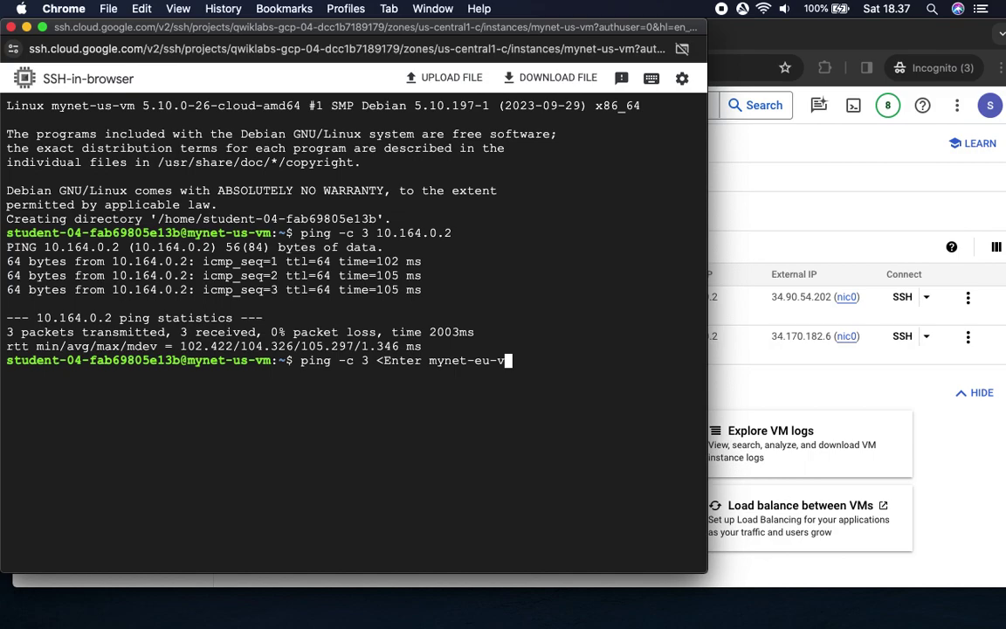
pyautogui.press('BackSpace')
pyautogui.press('BackSpace')
pyautogui.press('BackSpace')
pyautogui.press('BackSpace')
pyautogui.press('BackSpace')
pyautogui.press('BackSpace')
pyautogui.press('BackSpace')
pyautogui.press('BackSpace')
pyautogui.press('BackSpace')
pyautogui.press('BackSpace')
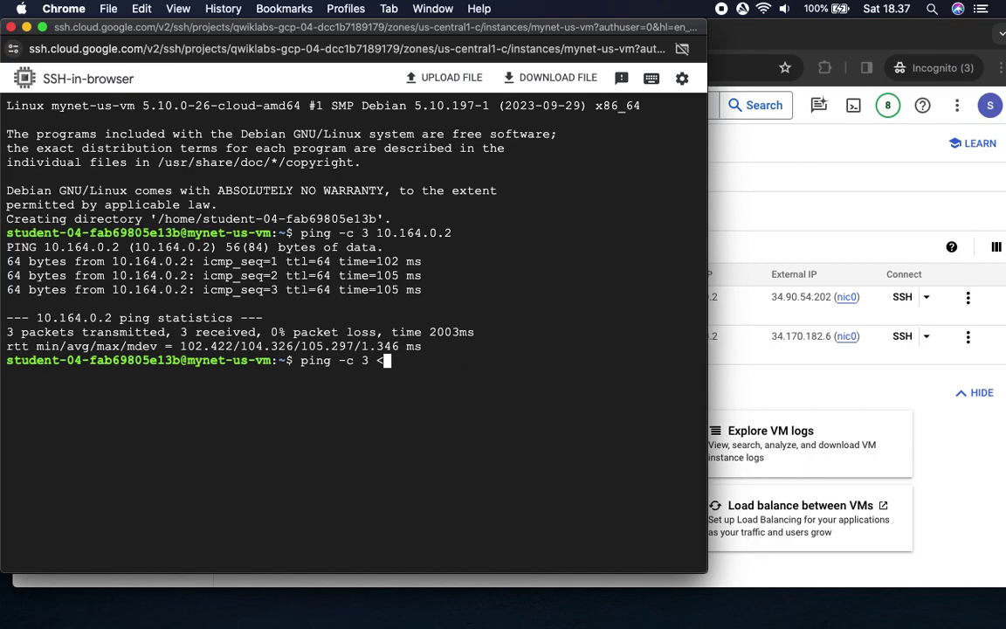
pyautogui.click(852, 256)
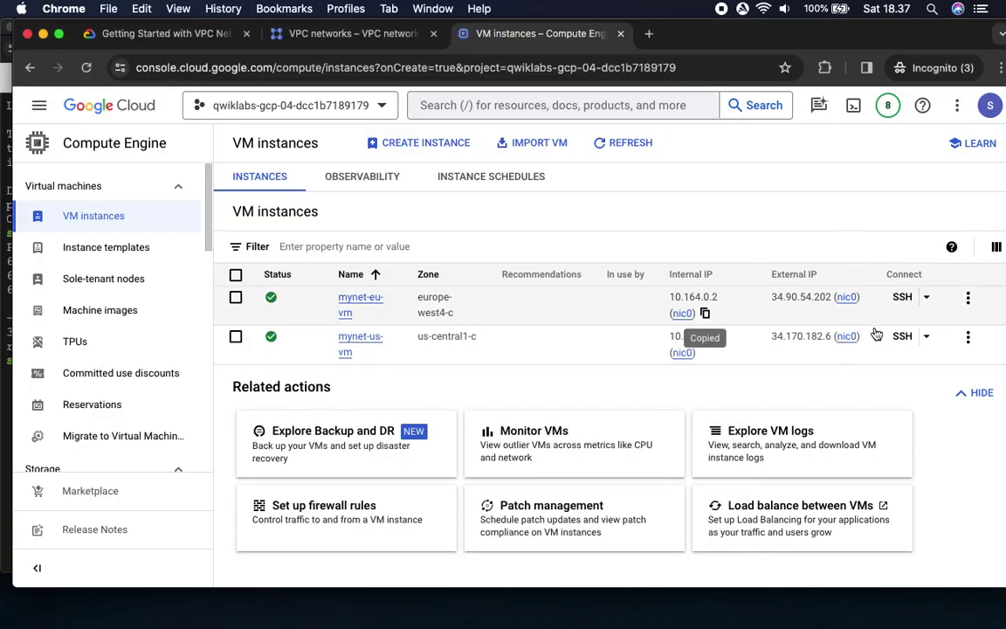
pyautogui.click(781, 312)
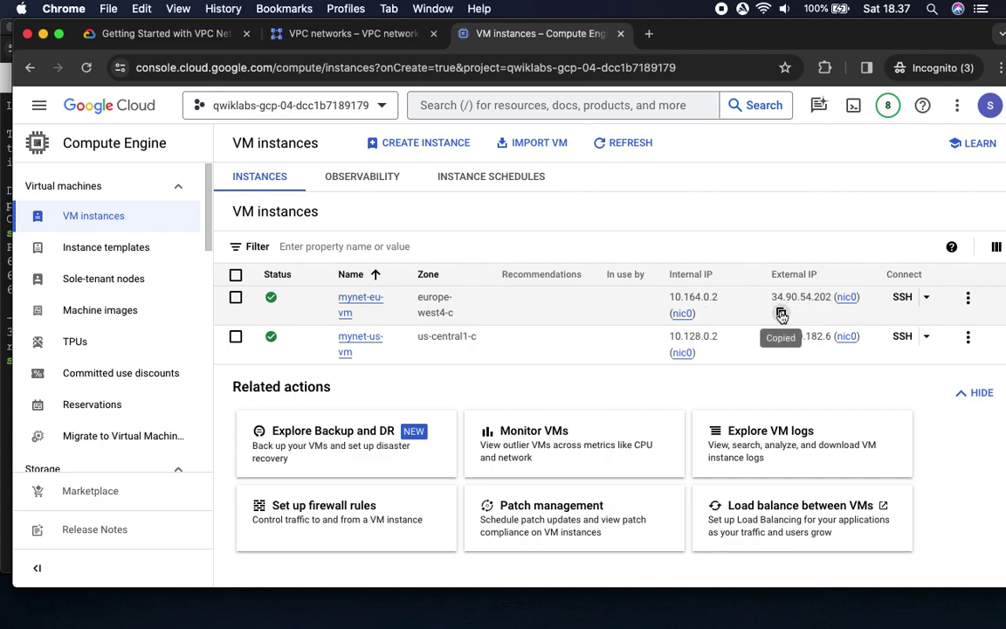
pyautogui.click(6, 378)
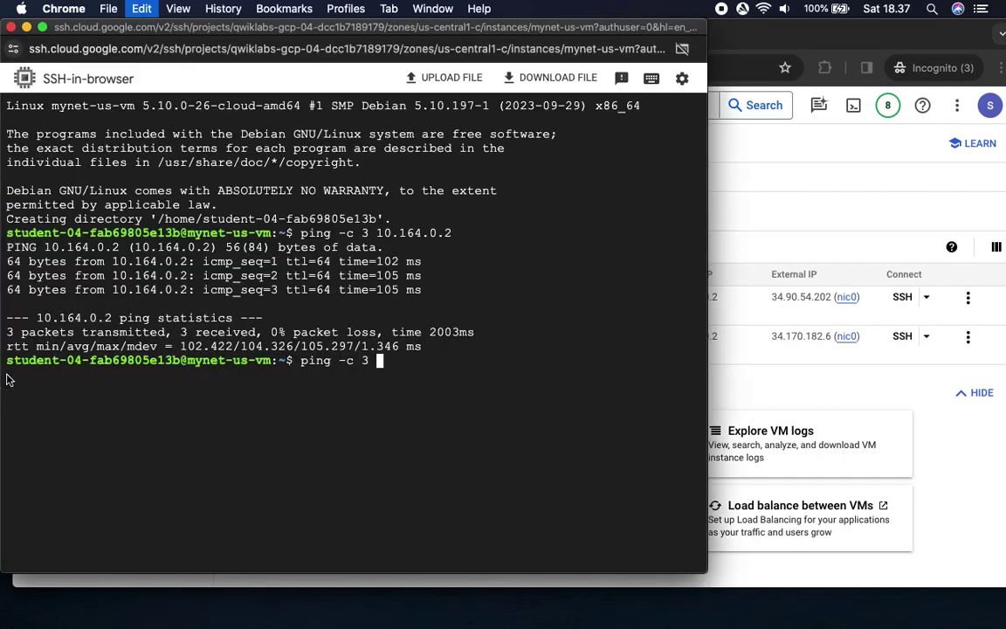
pyautogui.press('super+v')
pyautogui.press('Return')
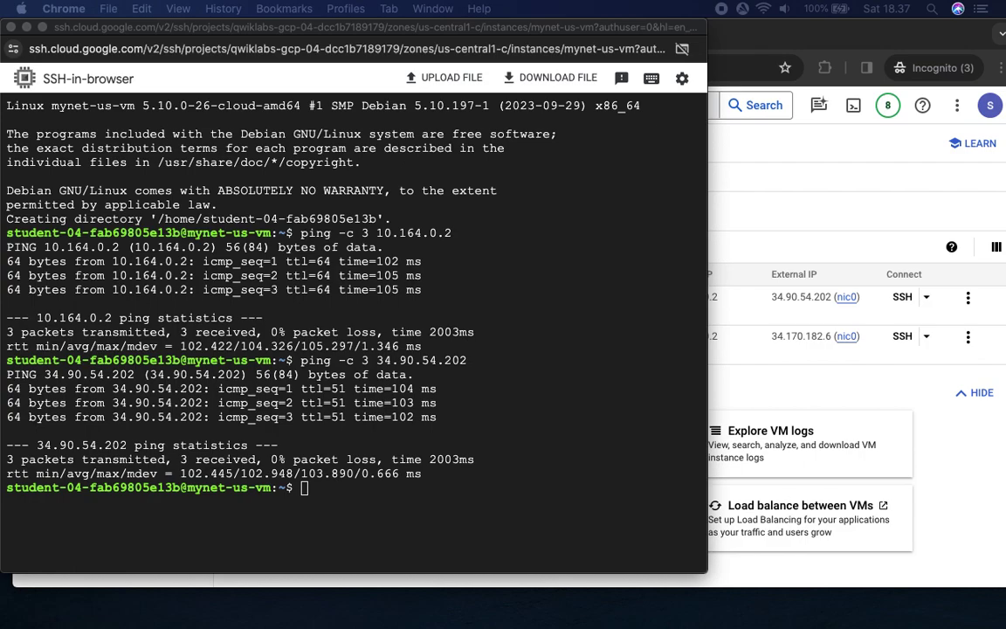
# Answer the lab question about the firewall rule allowing the external IP ping with mynetwork-allow-icmp and submit it.
pyautogui.click(802, 202)
pyautogui.click(140, 33)
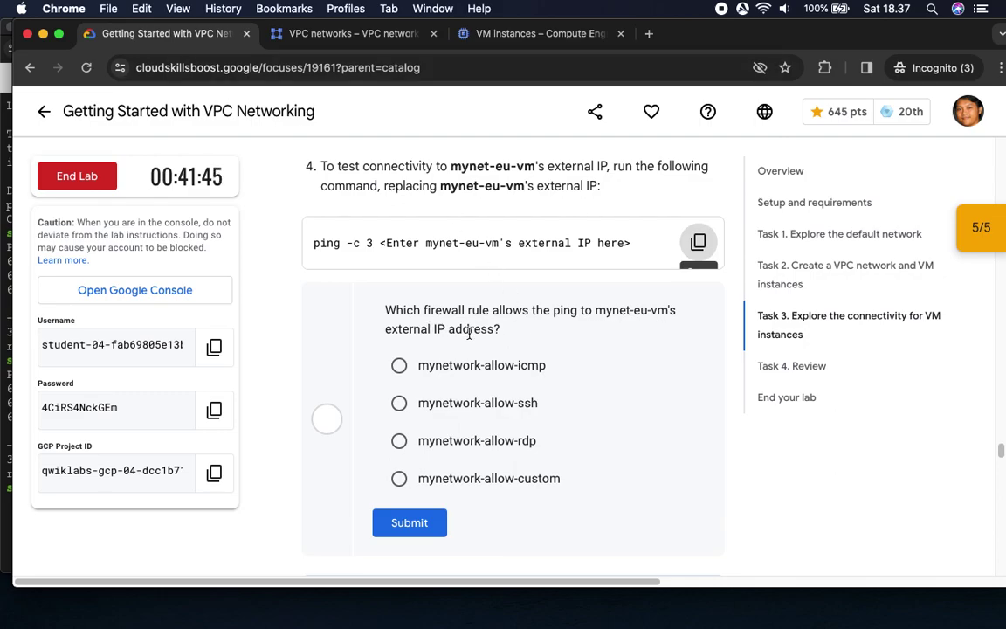
pyautogui.click(400, 366)
pyautogui.click(409, 523)
# Read the lab's instructions for removing the allow-icmp rule, open the console's Firewall policies page and dismiss its relocation notice.
pyautogui.scroll(-1, 608, 477)
pyautogui.scroll(-5, 608, 477)
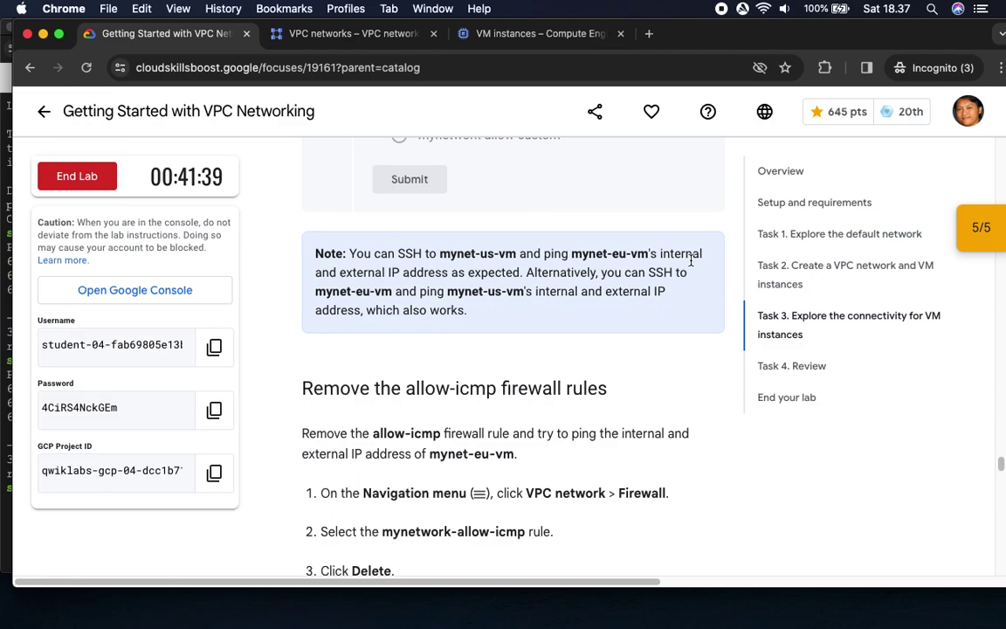
pyautogui.scroll(-4, 576, 367)
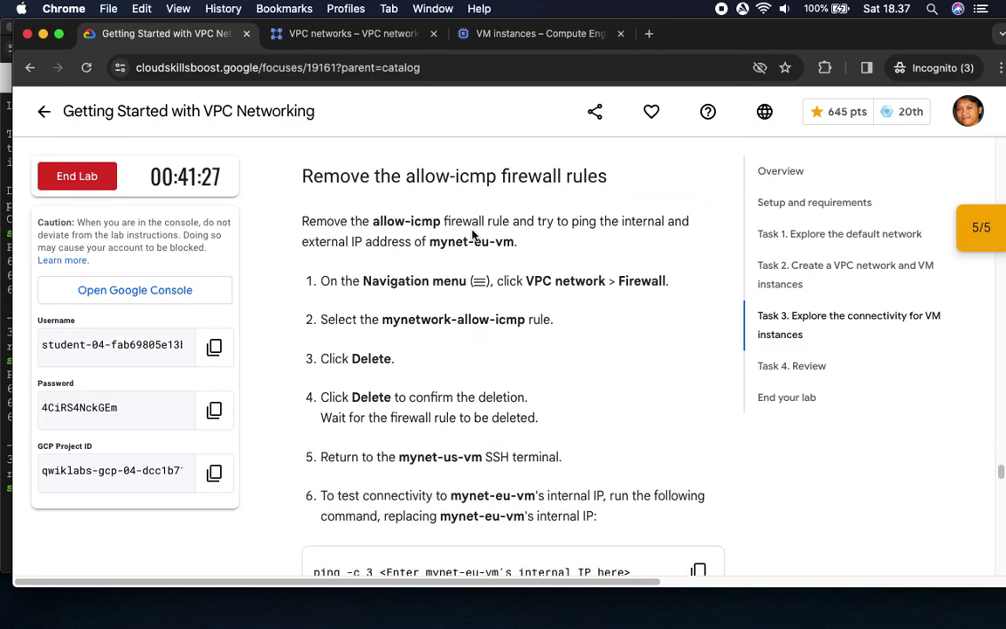
pyautogui.scroll(-2, 603, 341)
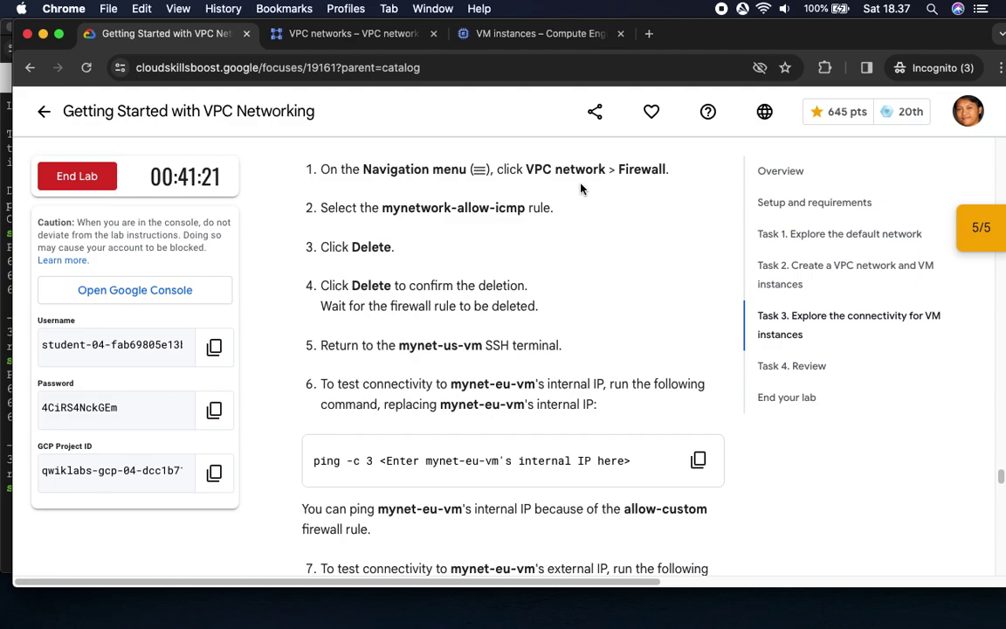
pyautogui.click(305, 35)
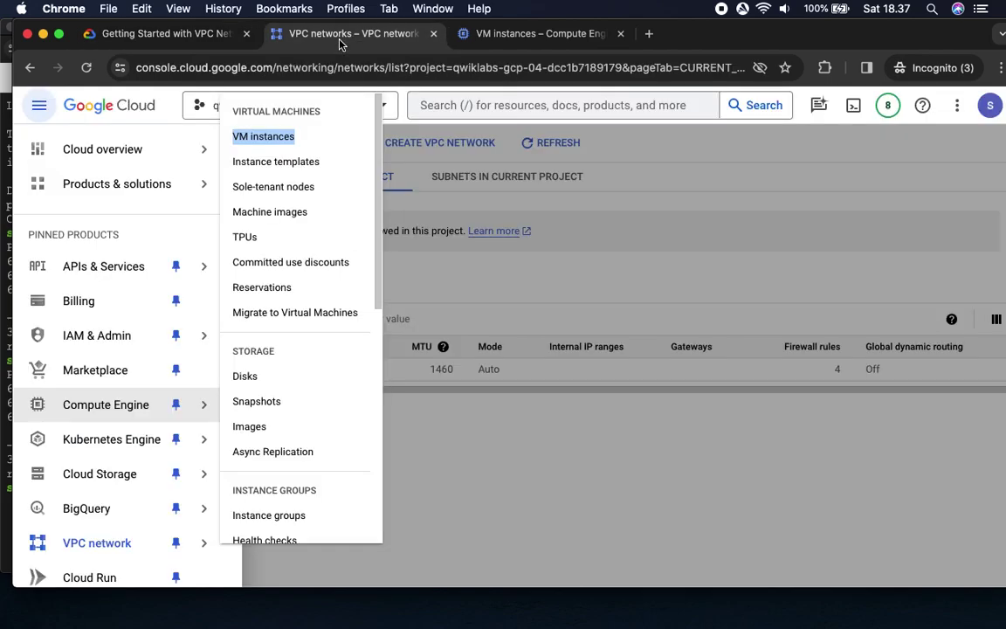
pyautogui.click(587, 413)
pyautogui.click(91, 286)
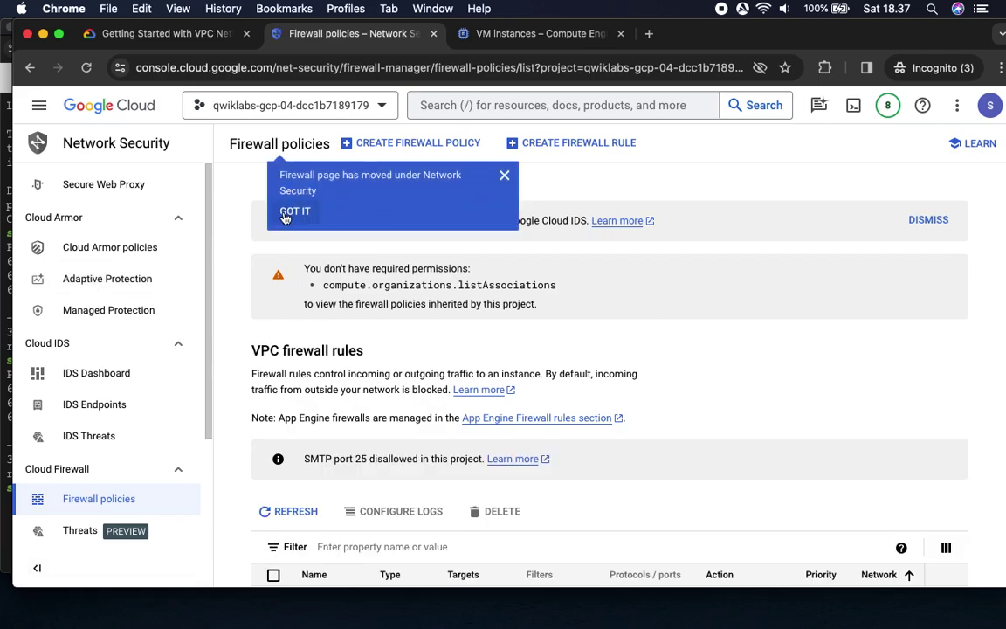
pyautogui.click(284, 214)
# Delete the mynetwork-allow-icmp rule from the VPC firewall rules, as the lab instructs.
pyautogui.click(144, 33)
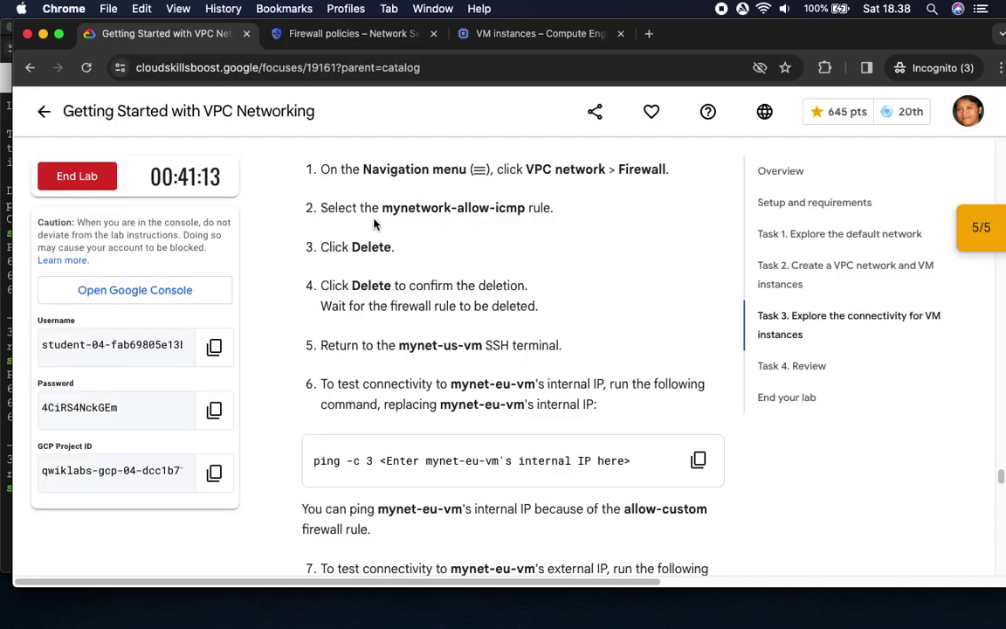
pyautogui.moveTo(380, 208); pyautogui.dragTo(623, 211)
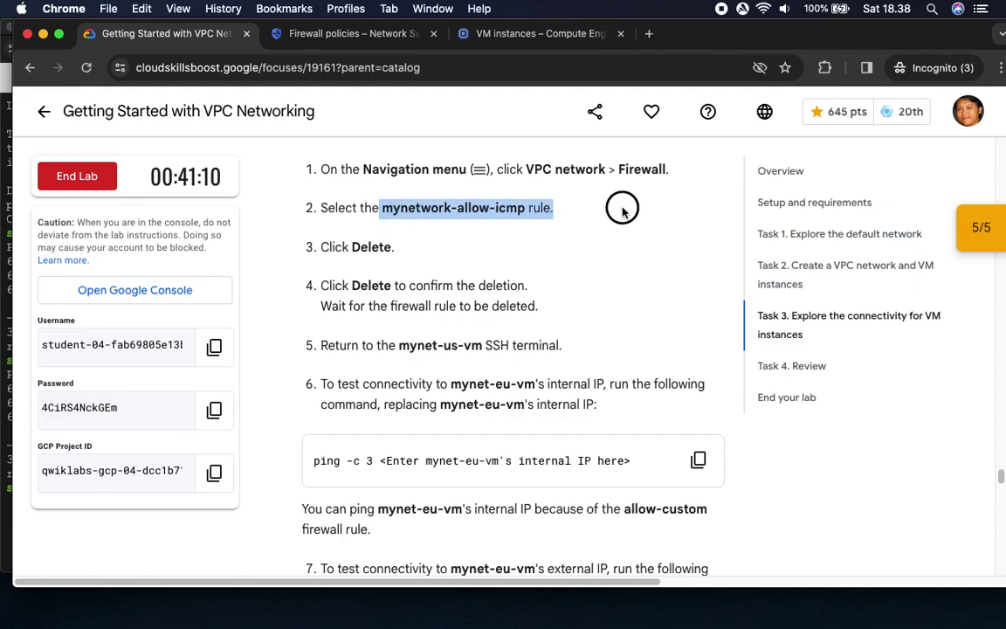
pyautogui.click(348, 39)
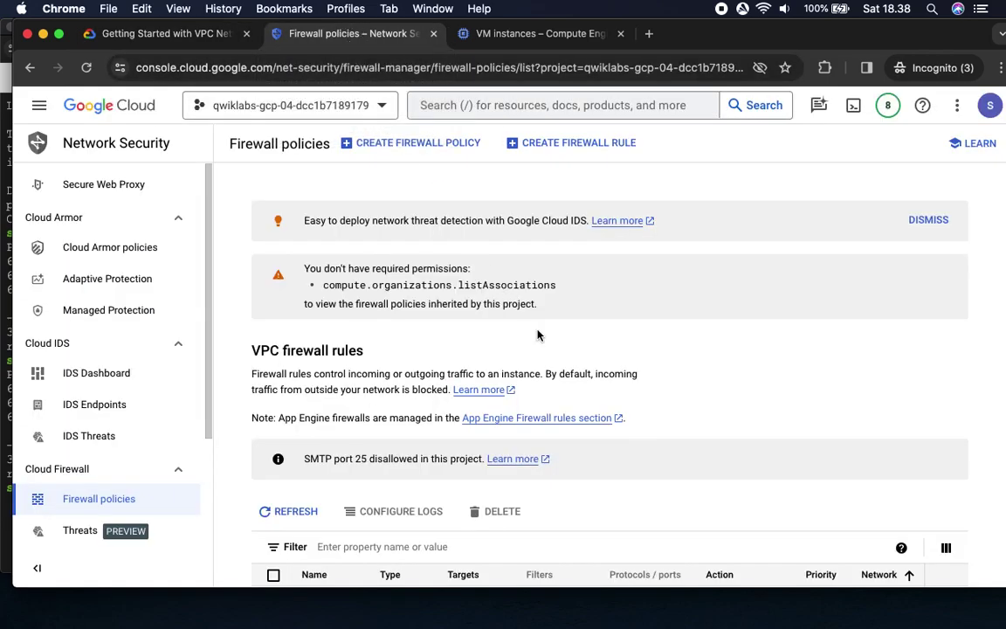
pyautogui.scroll(-10, 545, 366)
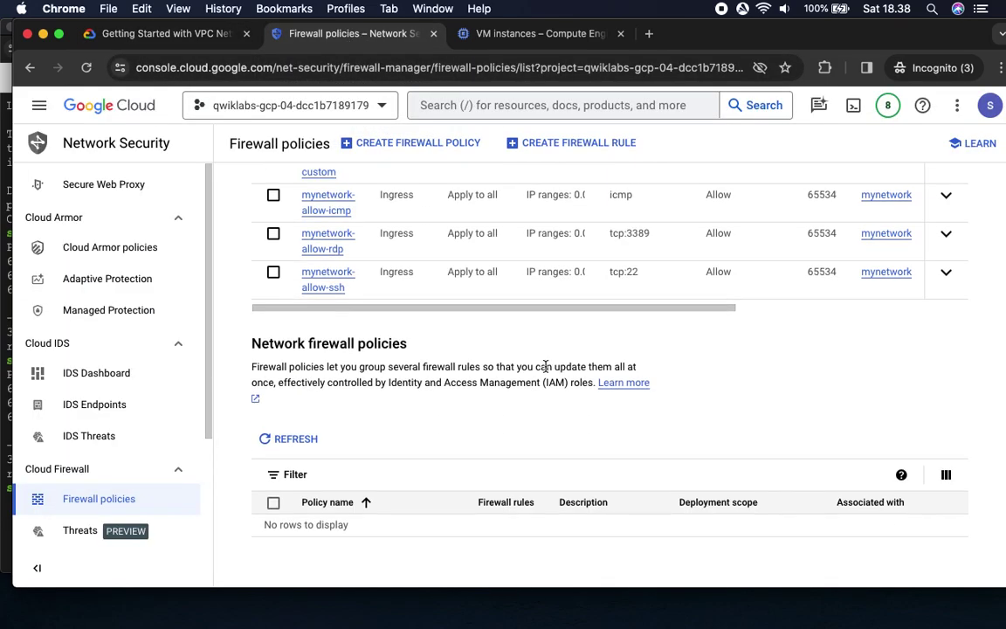
pyautogui.click(273, 195)
pyautogui.scroll(3, 340, 332)
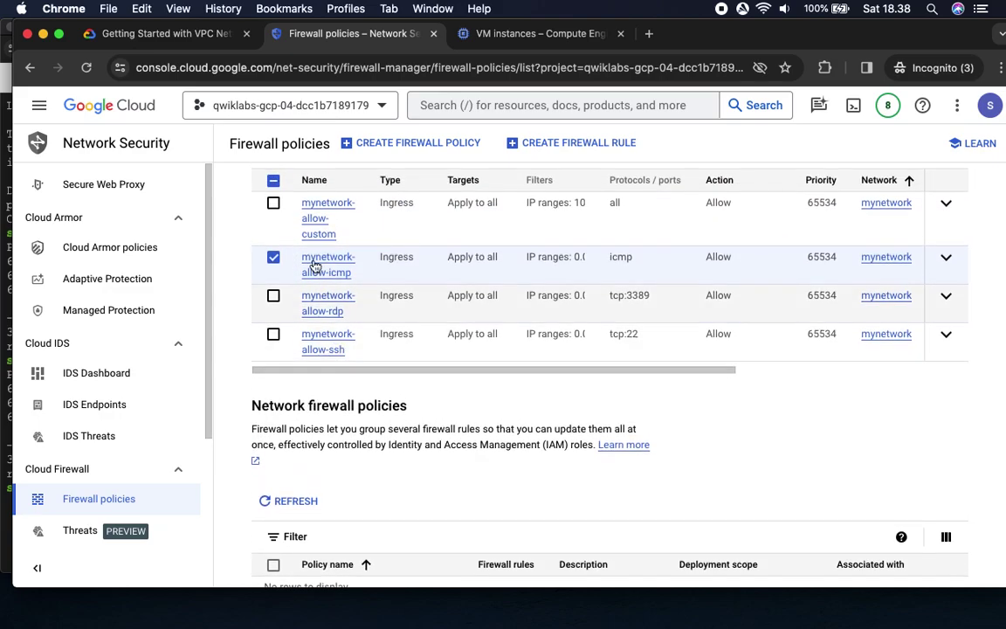
pyautogui.click(201, 37)
pyautogui.moveTo(320, 247); pyautogui.dragTo(422, 254)
pyautogui.moveTo(352, 286); pyautogui.dragTo(454, 287)
pyautogui.click(345, 35)
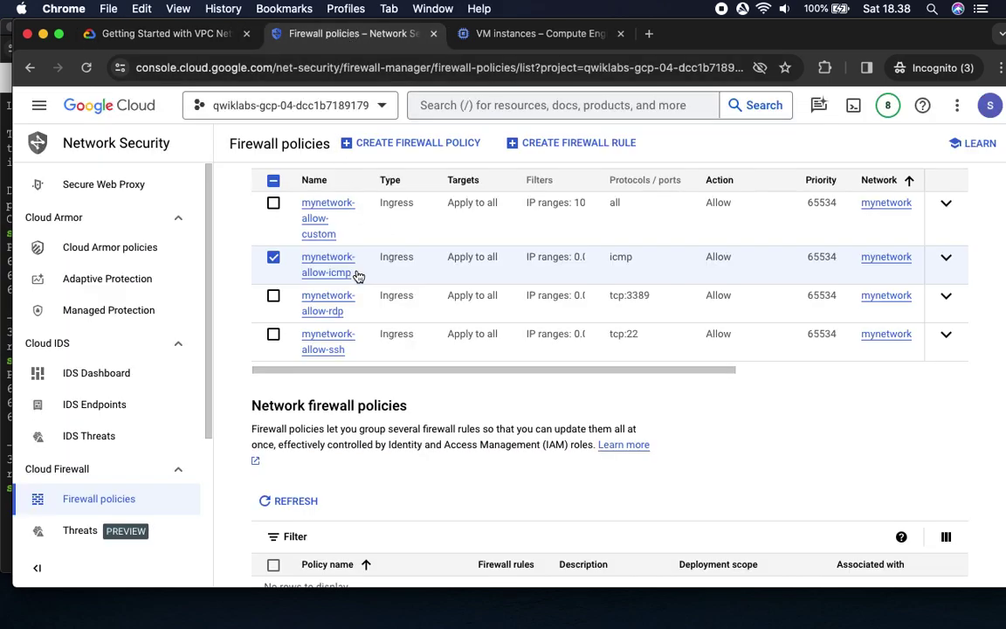
pyautogui.scroll(3, 504, 238)
pyautogui.click(504, 236)
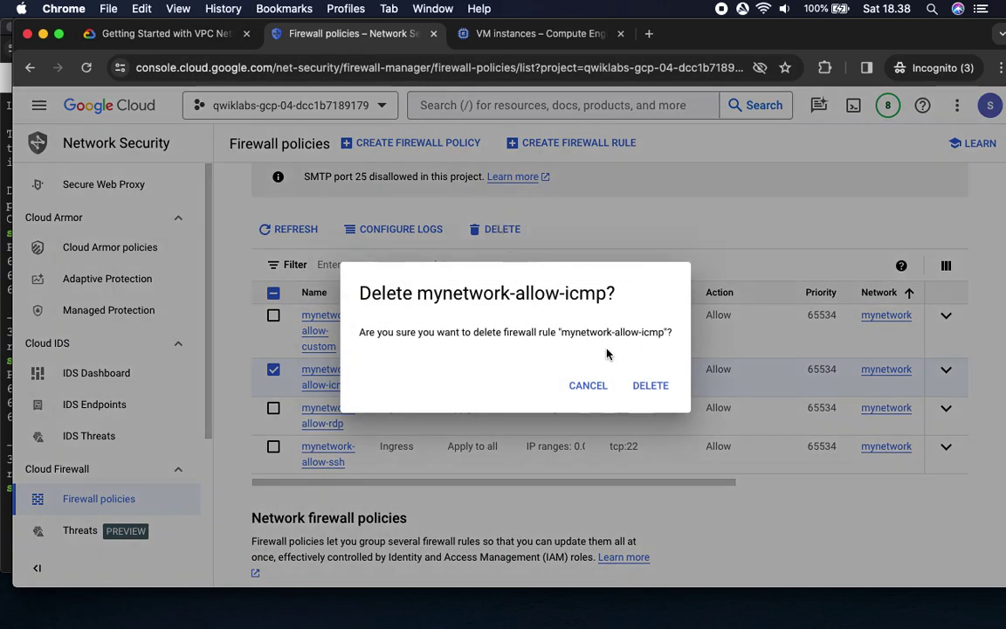
pyautogui.click(649, 385)
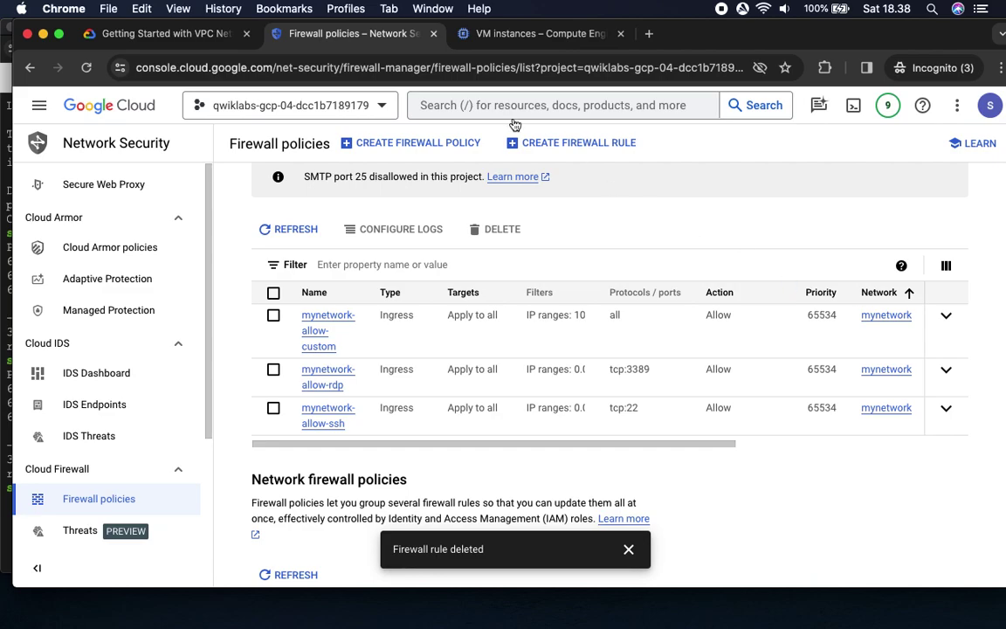
# Copy the lab's step 6 ping command for mynet-eu-vm's internal IP and paste it into the mynet-us-vm SSH terminal.
pyautogui.click(161, 33)
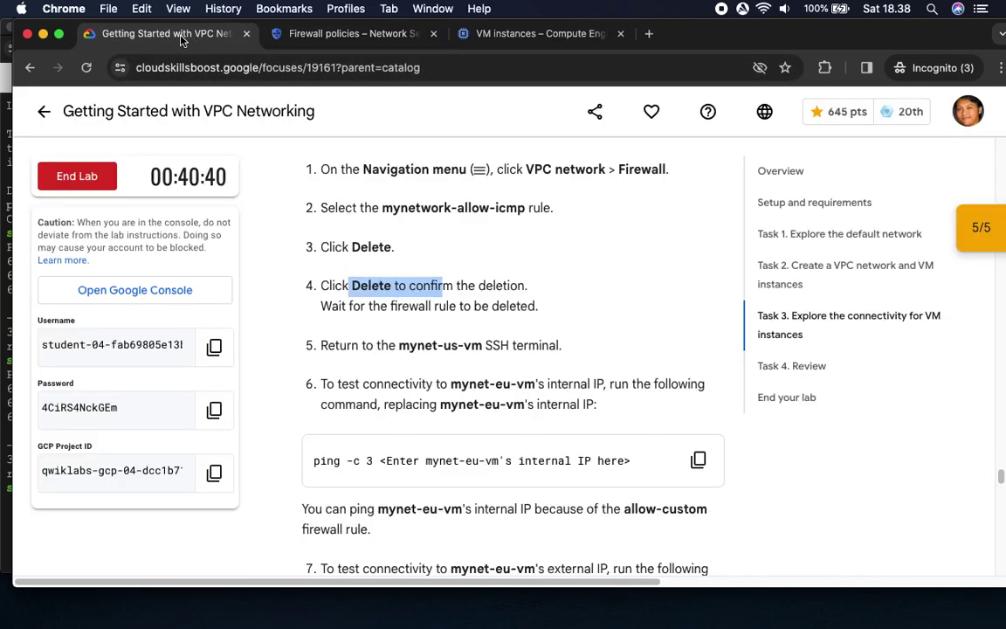
pyautogui.click(379, 346)
pyautogui.moveTo(387, 346); pyautogui.dragTo(561, 348)
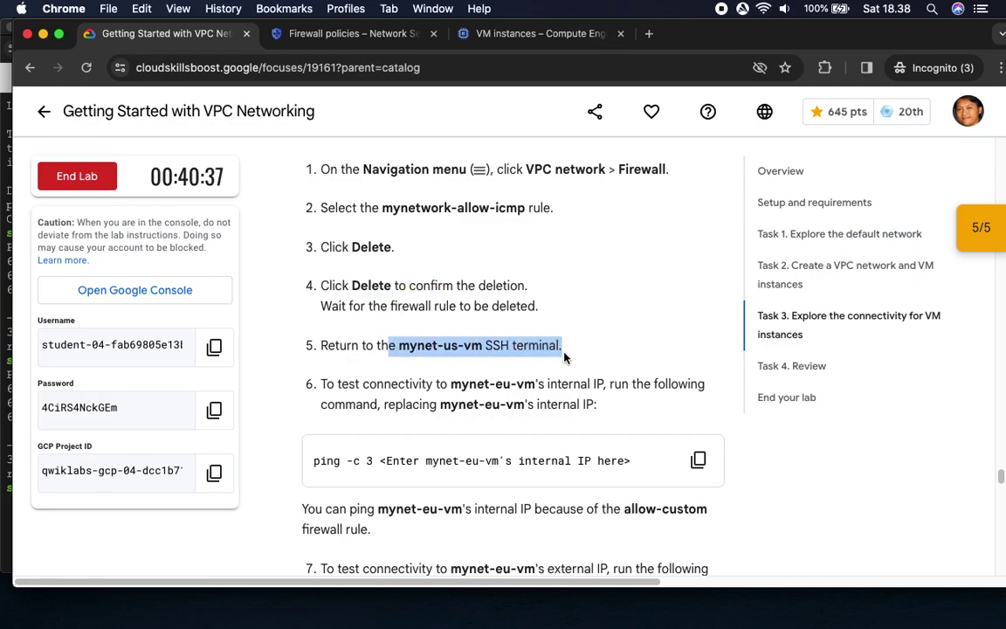
pyautogui.scroll(-2, 568, 375)
pyautogui.scroll(-2, 573, 403)
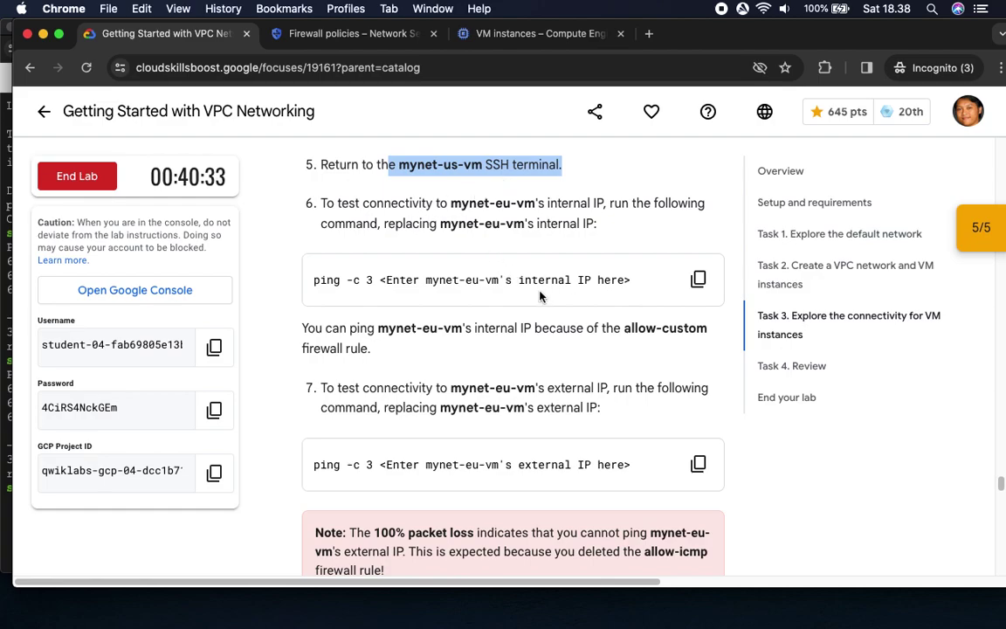
pyautogui.moveTo(518, 280); pyautogui.dragTo(589, 280)
pyautogui.click(698, 280)
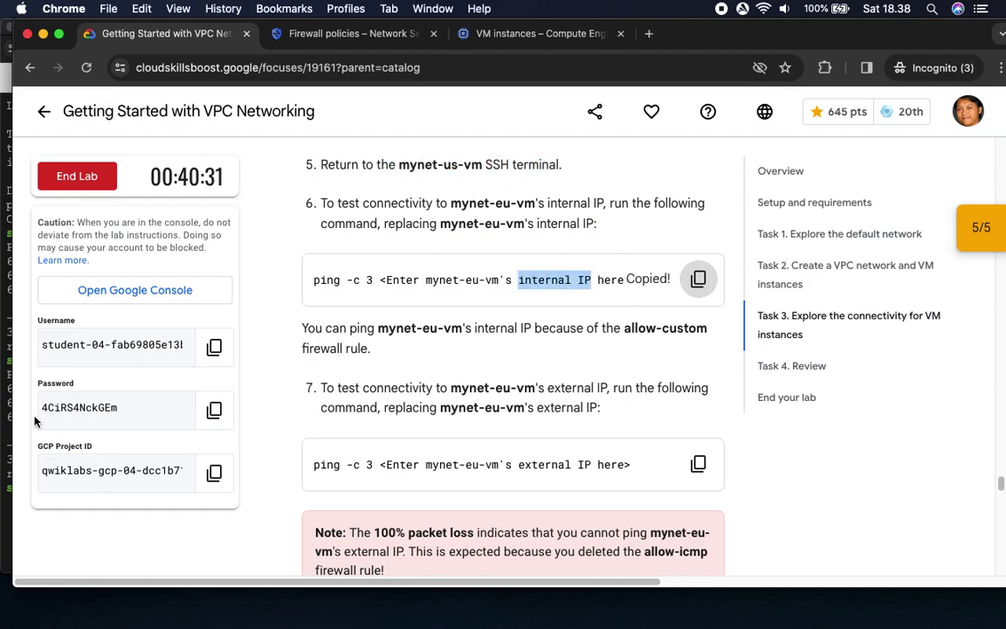
pyautogui.click(9, 389)
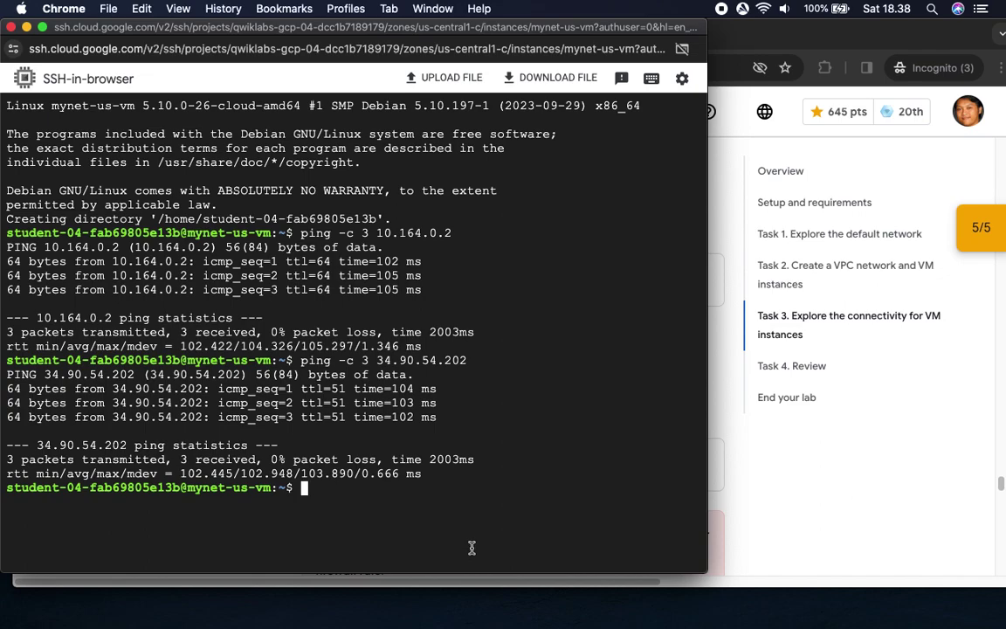
pyautogui.press('super+v')
# Copy mynet-eu-vm's internal IP address from the Compute Engine VM instances list.
pyautogui.click(789, 432)
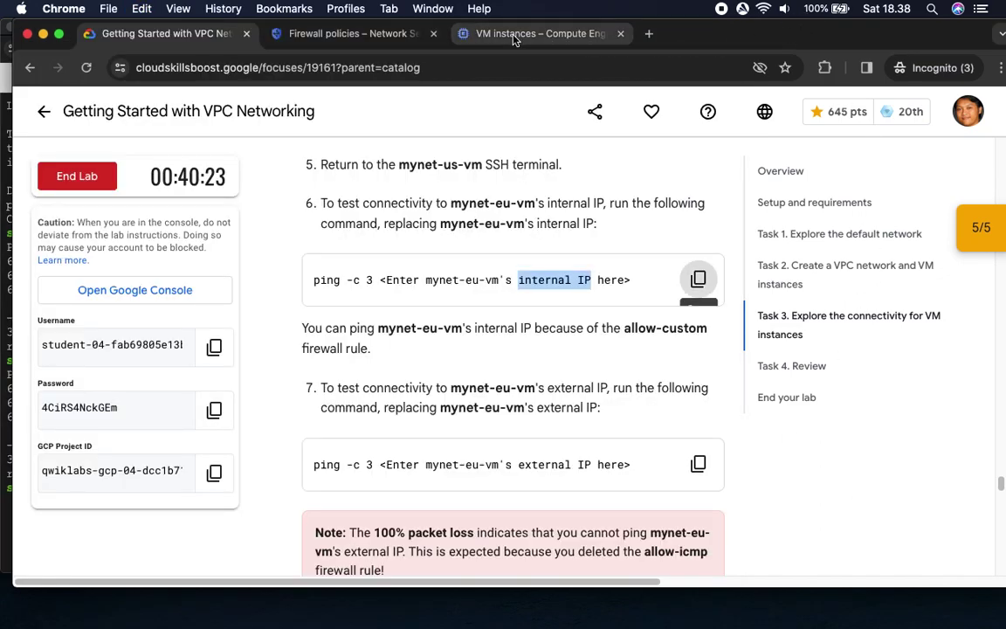
pyautogui.click(502, 35)
pyautogui.click(705, 314)
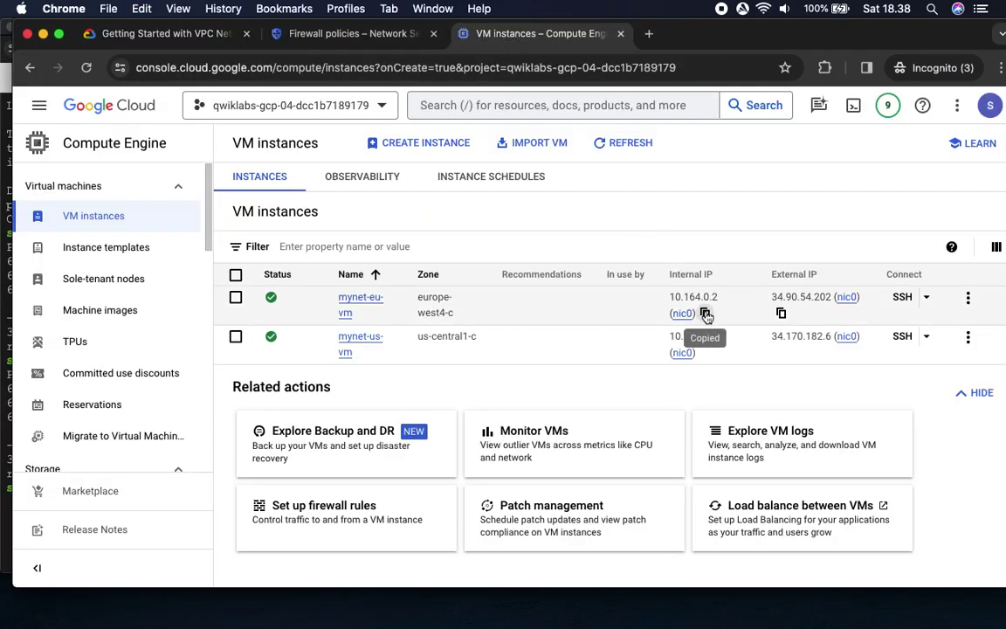
# Replace the placeholder in the mynet-us-vm terminal's ping command with the copied internal IP and run ping -c 3 10.164.0.2.
pyautogui.click(7, 347)
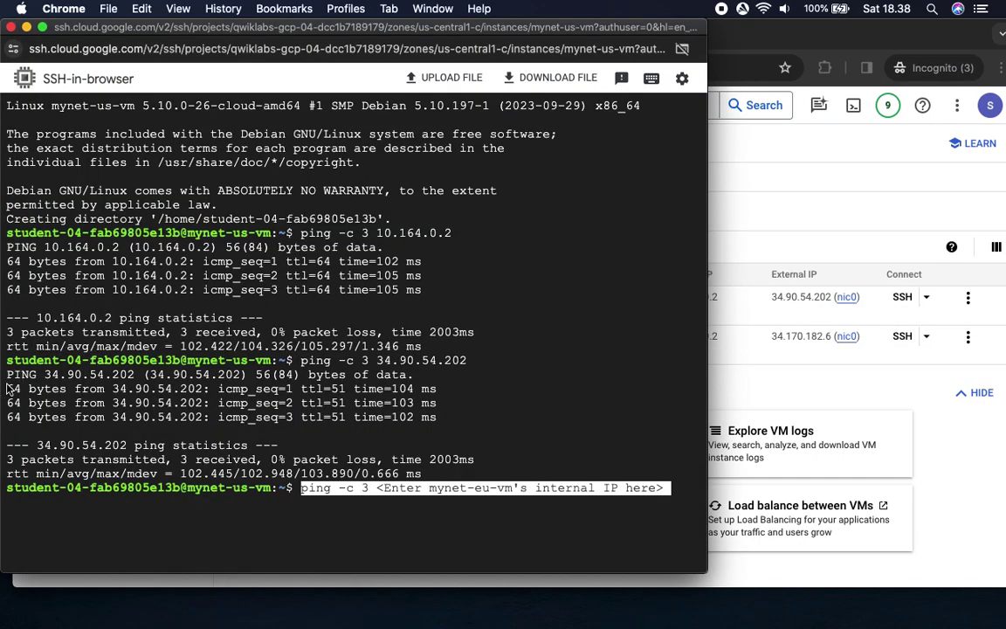
pyautogui.press('BackSpace')
pyautogui.press('BackSpace')
pyautogui.press('BackSpace')
pyautogui.press('BackSpace')
pyautogui.press('BackSpace')
pyautogui.press('BackSpace')
pyautogui.press('BackSpace')
pyautogui.press('BackSpace')
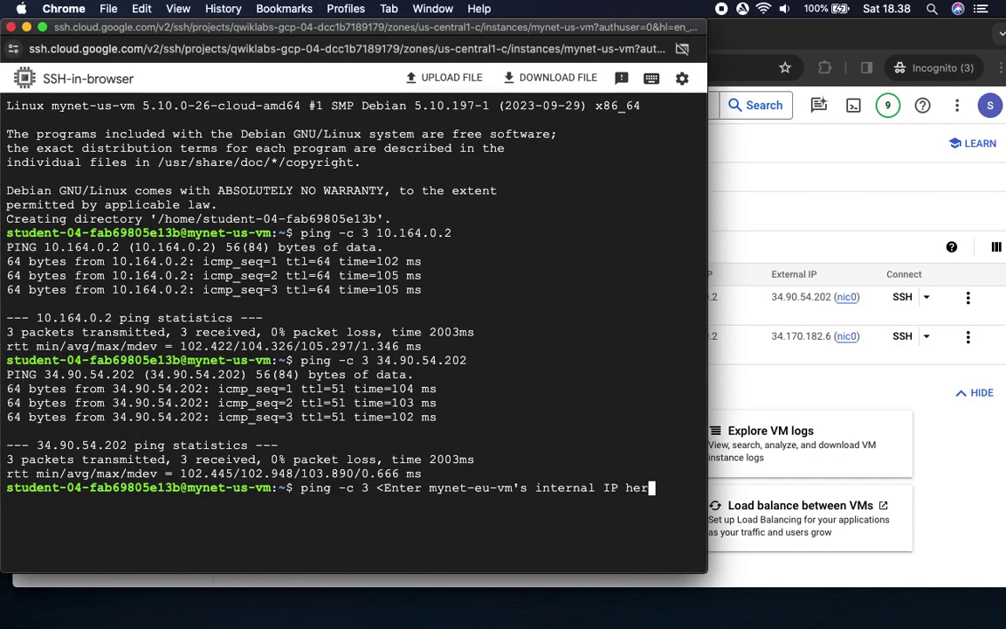
pyautogui.press('BackSpace')
pyautogui.press('BackSpace')
pyautogui.press('BackSpace')
pyautogui.press('BackSpace')
pyautogui.press('BackSpace')
pyautogui.press('BackSpace')
pyautogui.press('BackSpace')
pyautogui.press('BackSpace')
pyautogui.press('BackSpace')
pyautogui.press('BackSpace')
pyautogui.press('BackSpace')
pyautogui.press('BackSpace')
pyautogui.press('BackSpace')
pyautogui.press('BackSpace')
pyautogui.press('BackSpace')
pyautogui.press('BackSpace')
pyautogui.press('BackSpace')
pyautogui.press('BackSpace')
pyautogui.press('BackSpace')
pyautogui.press('BackSpace')
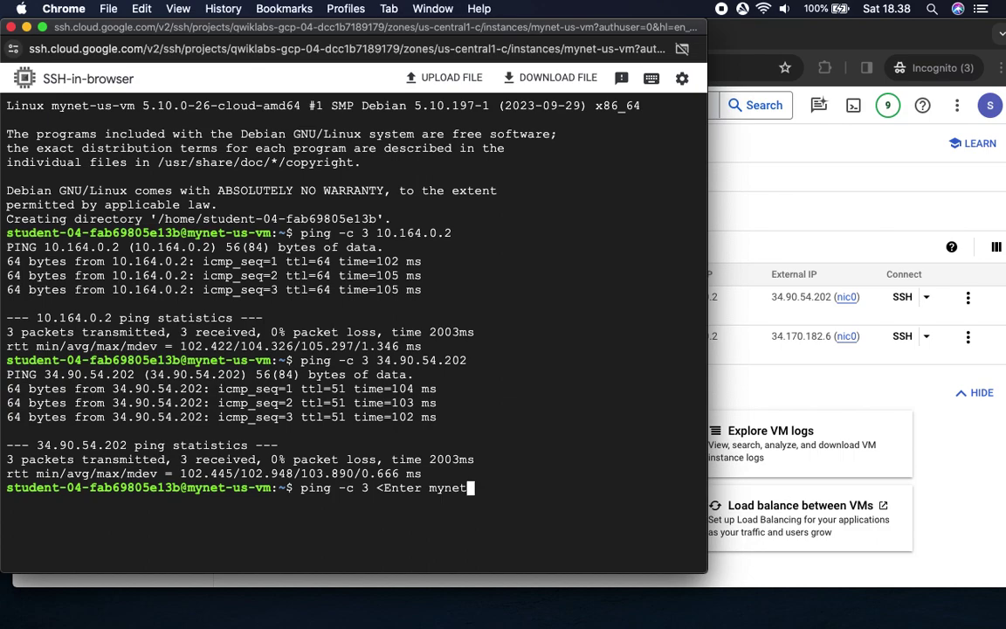
pyautogui.press('BackSpace')
pyautogui.press('BackSpace')
pyautogui.press('BackSpace')
pyautogui.press('BackSpace')
pyautogui.press('BackSpace')
pyautogui.press('BackSpace')
pyautogui.press('BackSpace')
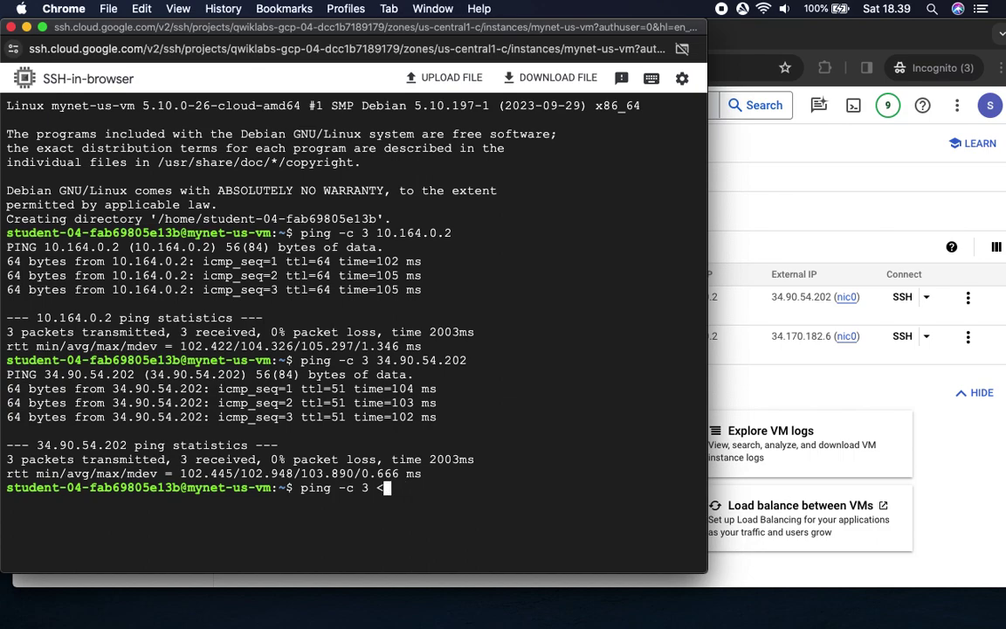
pyautogui.press('super+v')
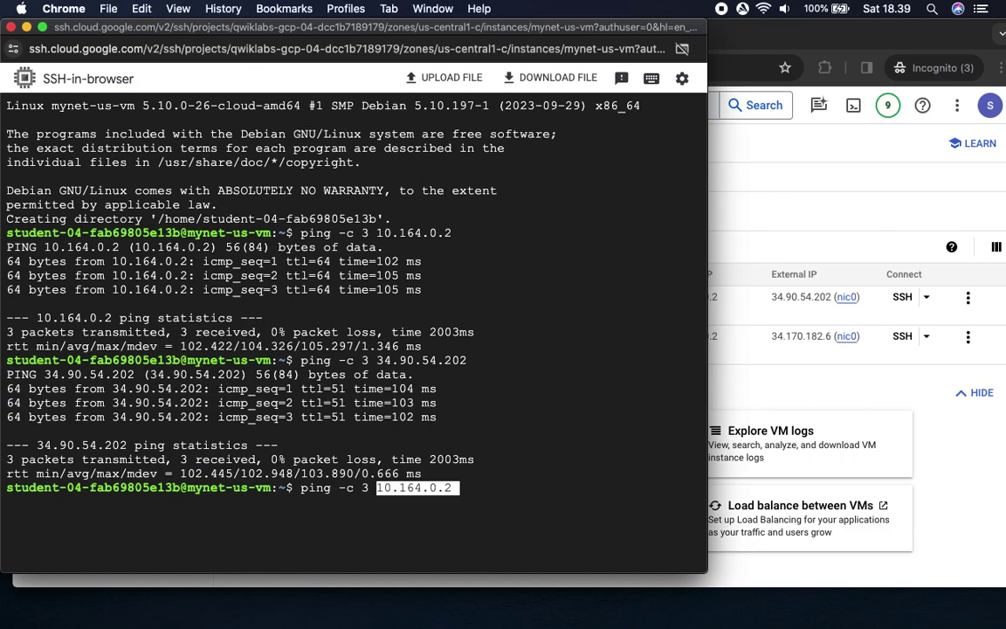
pyautogui.press('Return')
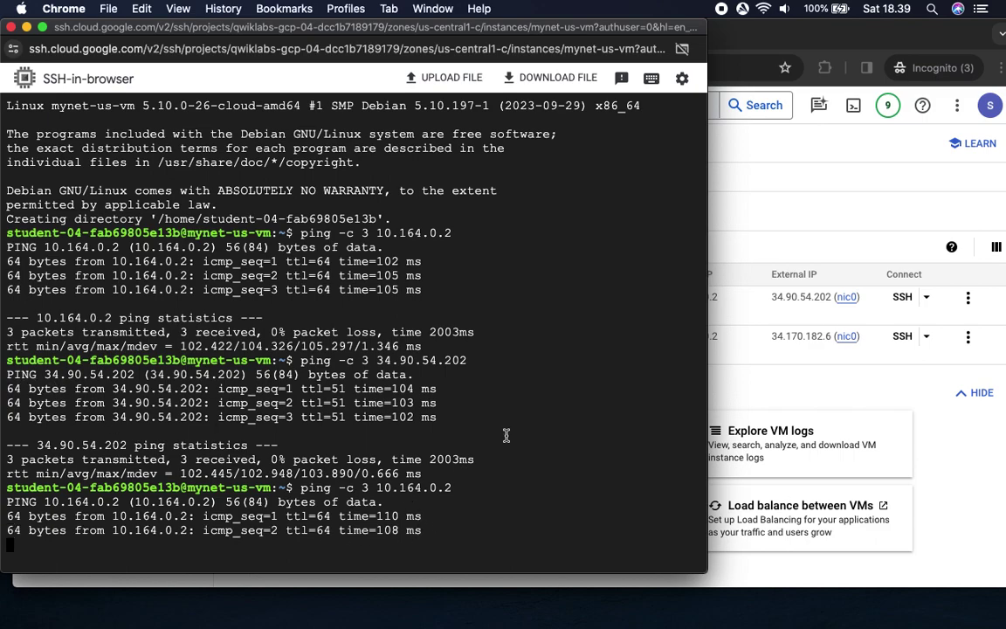
# Copy the lab's step 7 ping command for mynet-eu-vm's external IP and paste it into the mynet-us-vm SSH terminal.
pyautogui.click(788, 145)
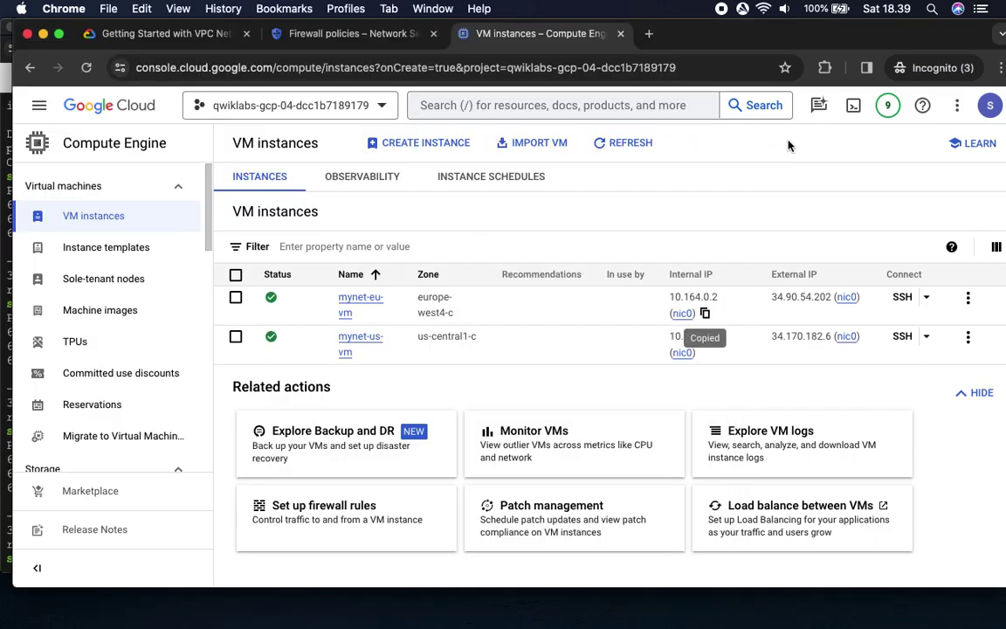
pyautogui.click(142, 35)
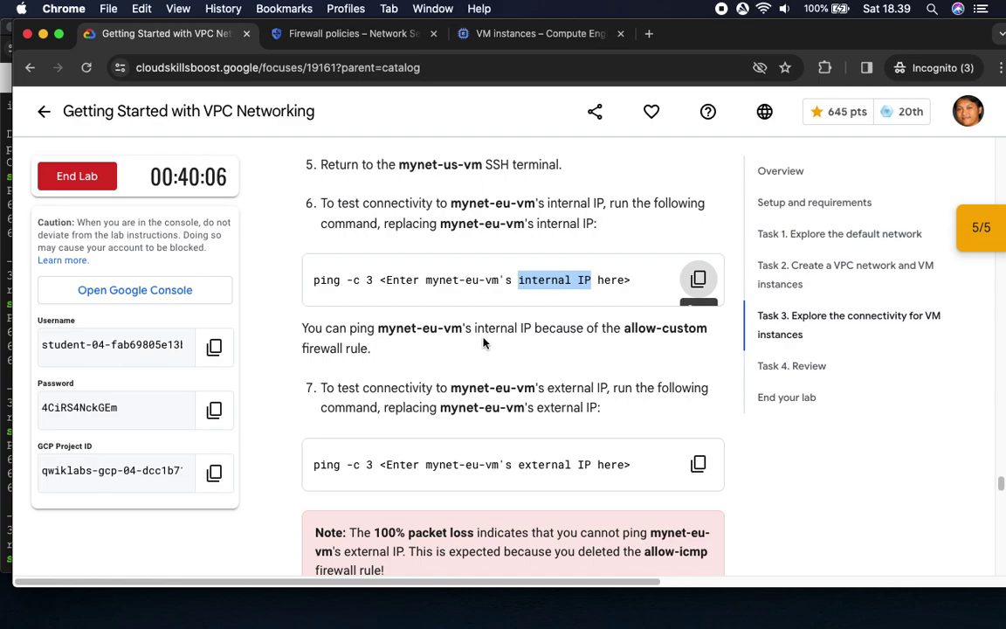
pyautogui.click(358, 349)
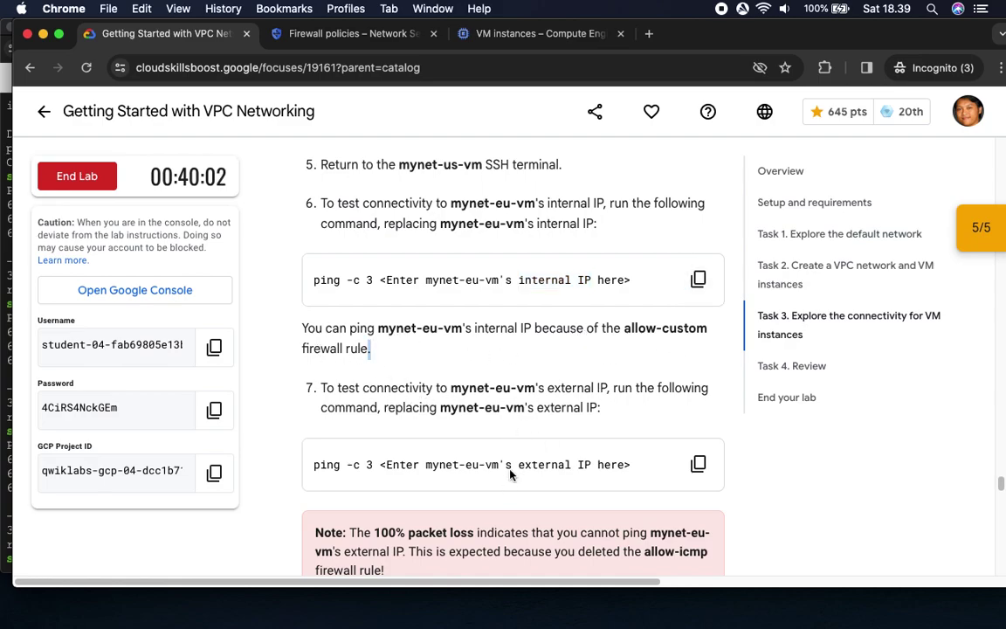
pyautogui.click(699, 464)
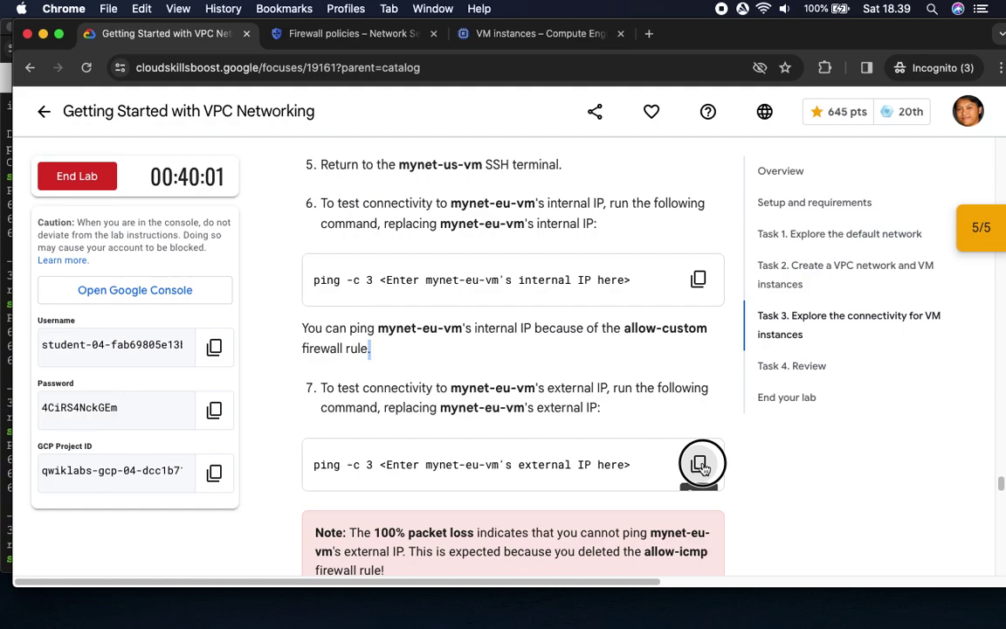
pyautogui.click(9, 497)
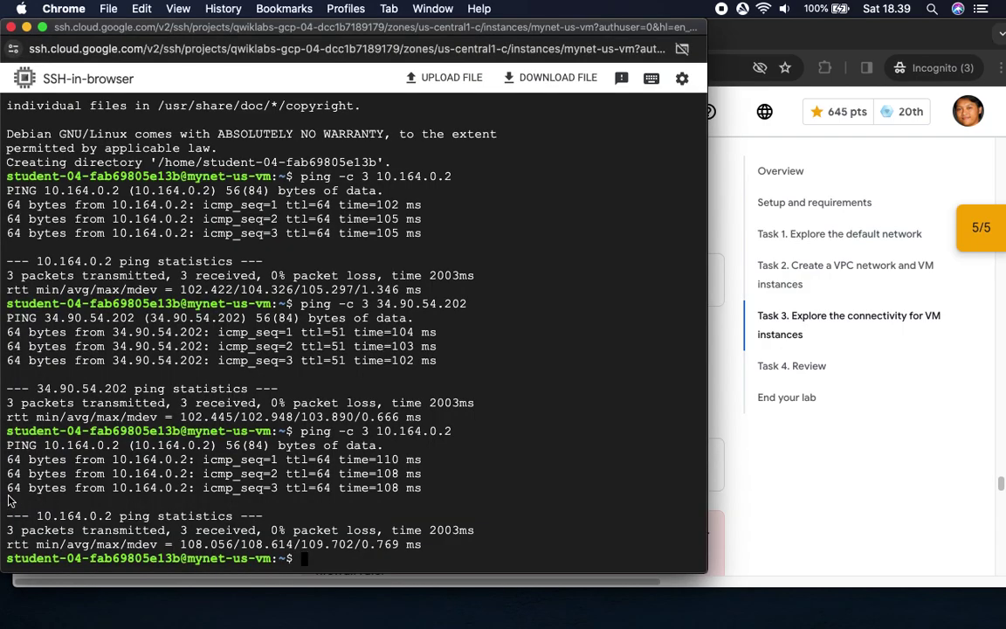
pyautogui.press('super+v')
# Remove the external IP placeholder from the pasted command, keeping only ping -c 3 and a trailing space.
pyautogui.press('BackSpace')
pyautogui.press('BackSpace')
pyautogui.press('BackSpace')
pyautogui.press('BackSpace')
pyautogui.press('BackSpace')
pyautogui.press('BackSpace')
pyautogui.press('BackSpace')
pyautogui.press('BackSpace')
pyautogui.press('BackSpace')
pyautogui.press('BackSpace')
pyautogui.press('BackSpace')
pyautogui.press('BackSpace')
pyautogui.press('BackSpace')
pyautogui.press('BackSpace')
pyautogui.press('BackSpace')
pyautogui.press('BackSpace')
pyautogui.press('BackSpace')
pyautogui.press('BackSpace')
pyautogui.press('BackSpace')
pyautogui.press('BackSpace')
pyautogui.press('BackSpace')
pyautogui.press('BackSpace')
pyautogui.press('BackSpace')
pyautogui.press('BackSpace')
pyautogui.press('BackSpace')
pyautogui.press('BackSpace')
pyautogui.press('BackSpace')
pyautogui.press('BackSpace')
pyautogui.press('BackSpace')
pyautogui.press('BackSpace')
pyautogui.press('BackSpace')
pyautogui.press('BackSpace')
pyautogui.press('BackSpace')
pyautogui.press('BackSpace')
pyautogui.press('BackSpace')
pyautogui.press('BackSpace')
pyautogui.press('BackSpace')
pyautogui.press('BackSpace')
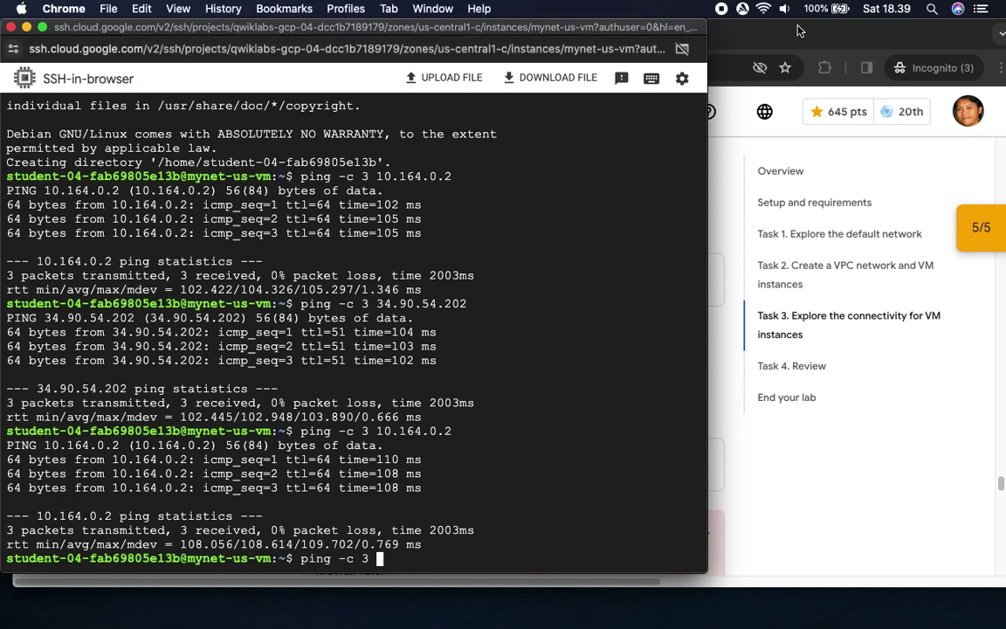
# Copy mynet-eu-vm's external IP from the VM instances list, add it to the terminal command and run ping -c 3 34.90.54.202.
pyautogui.click(798, 30)
pyautogui.click(542, 35)
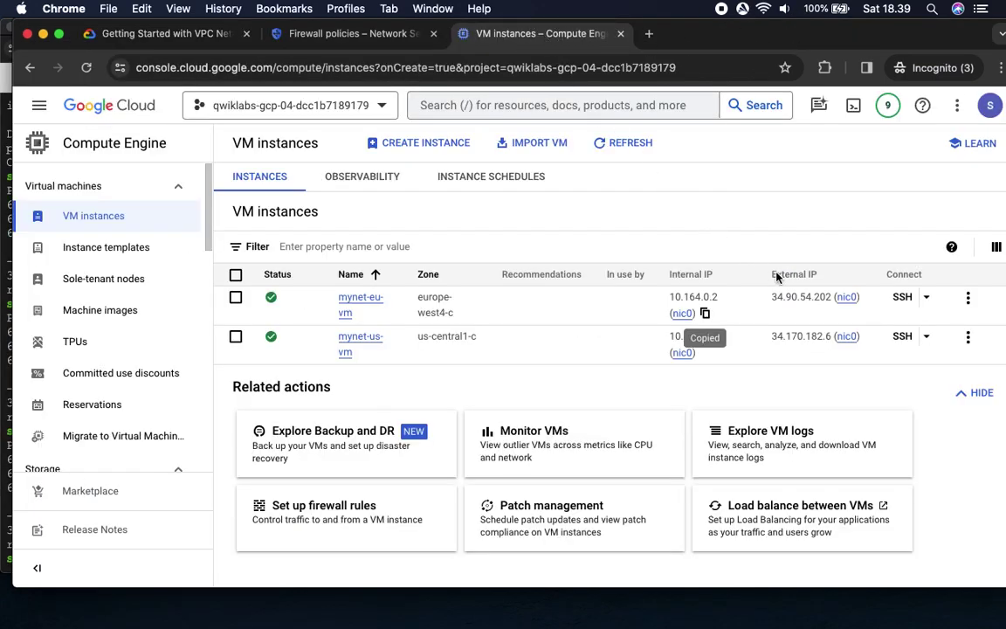
pyautogui.click(783, 315)
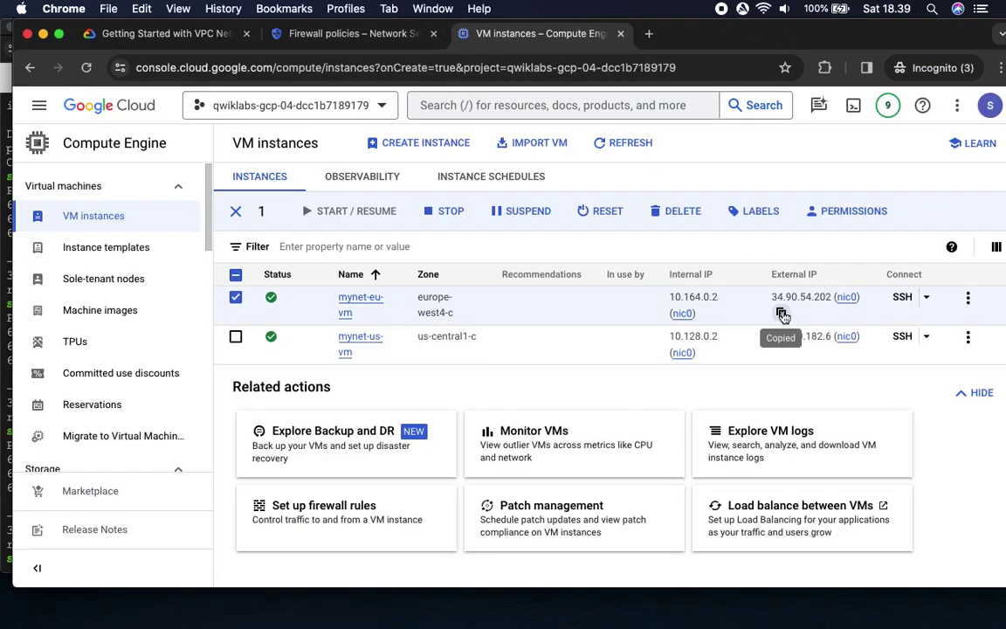
pyautogui.click(7, 507)
pyautogui.press('super+v')
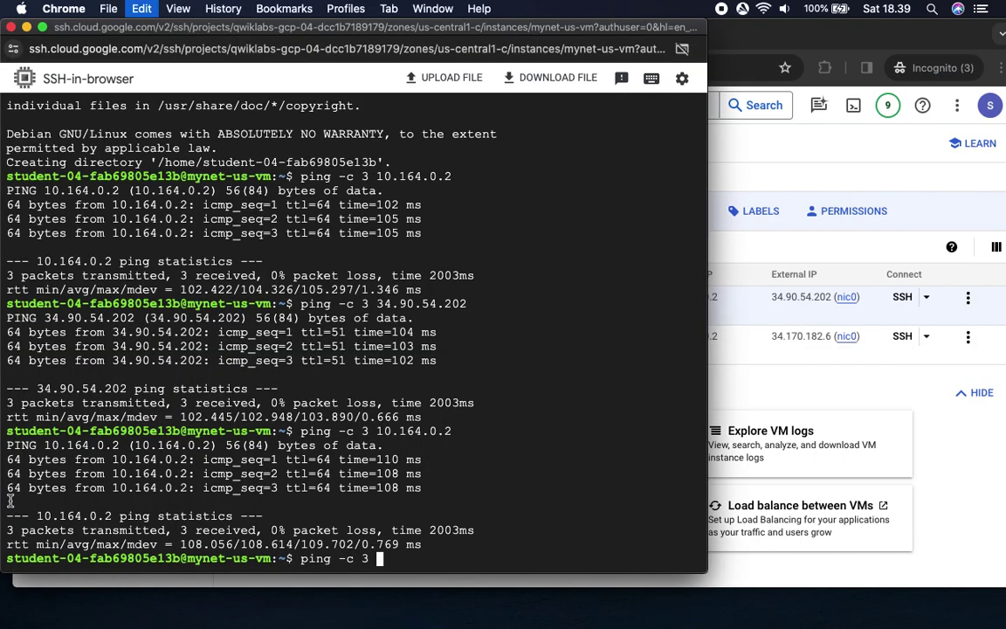
pyautogui.press('Return')
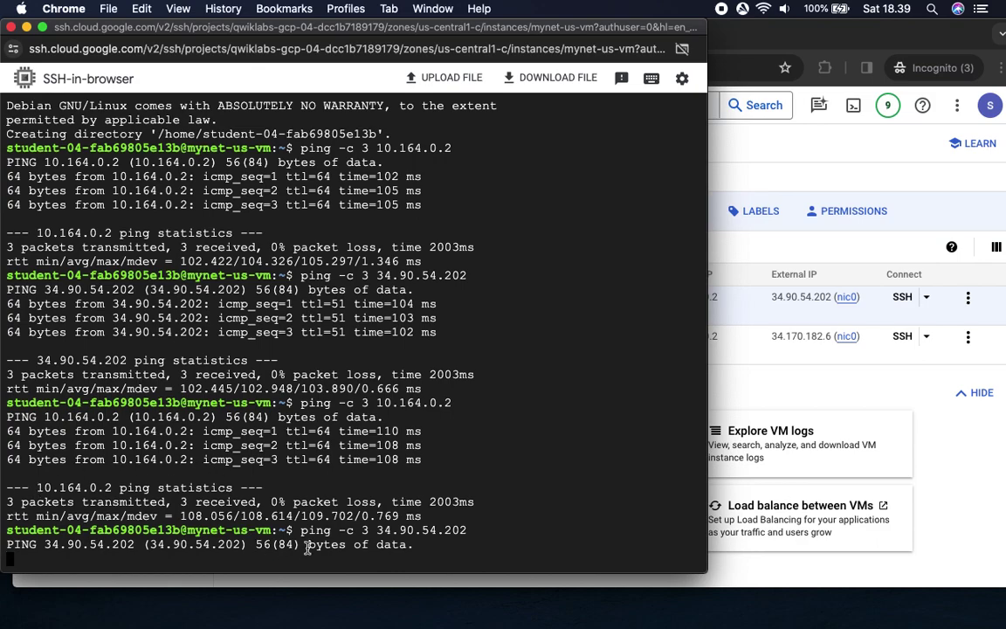